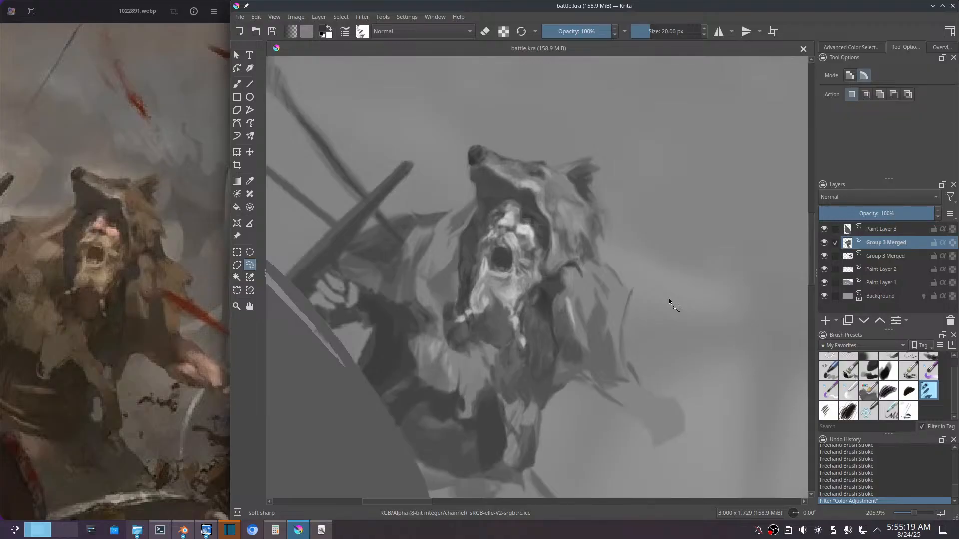
Step: Add a new paint layer directly above the wolf-hooded warrior's merged layer and set its blending mode to Multiply
key(Insert)
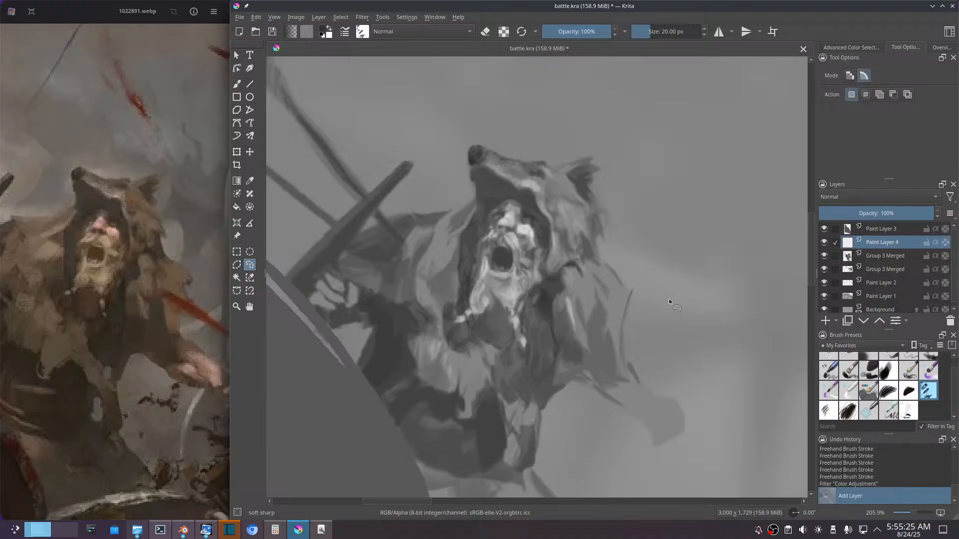
key(b)
drag(524, 278, 526, 295)
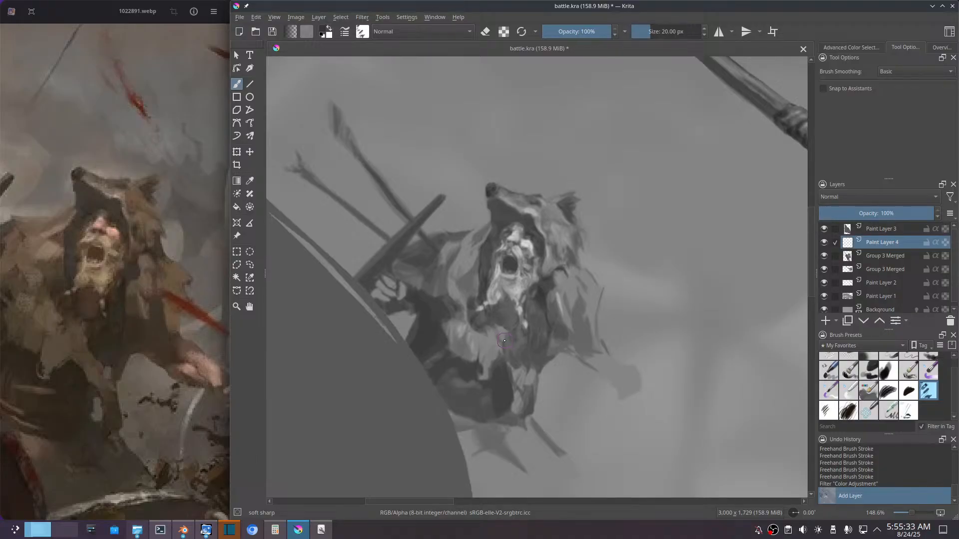
key(l)
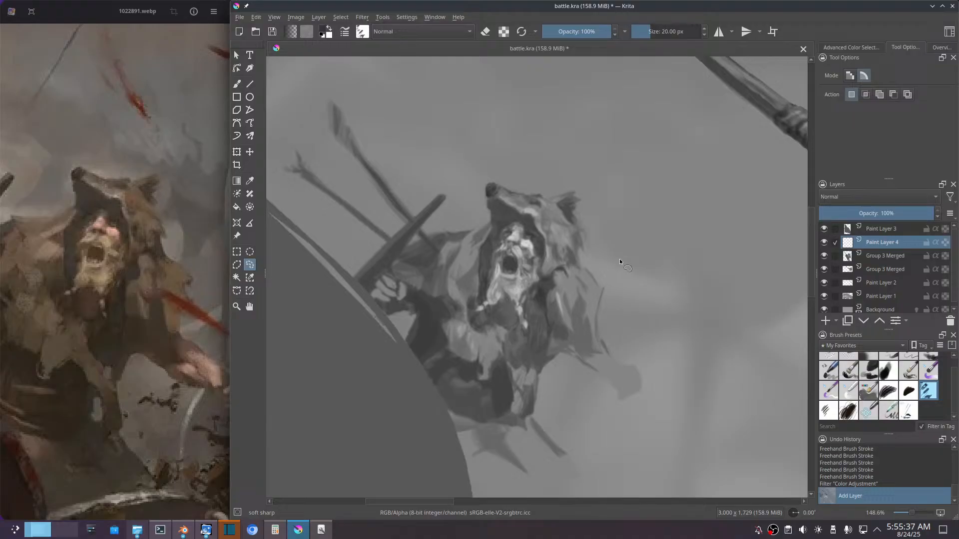
click(875, 196)
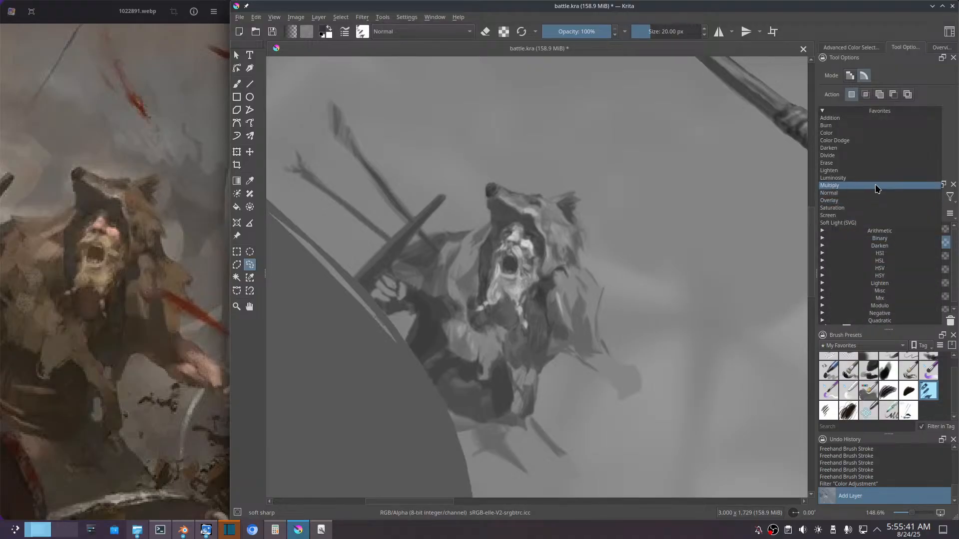
click(877, 189)
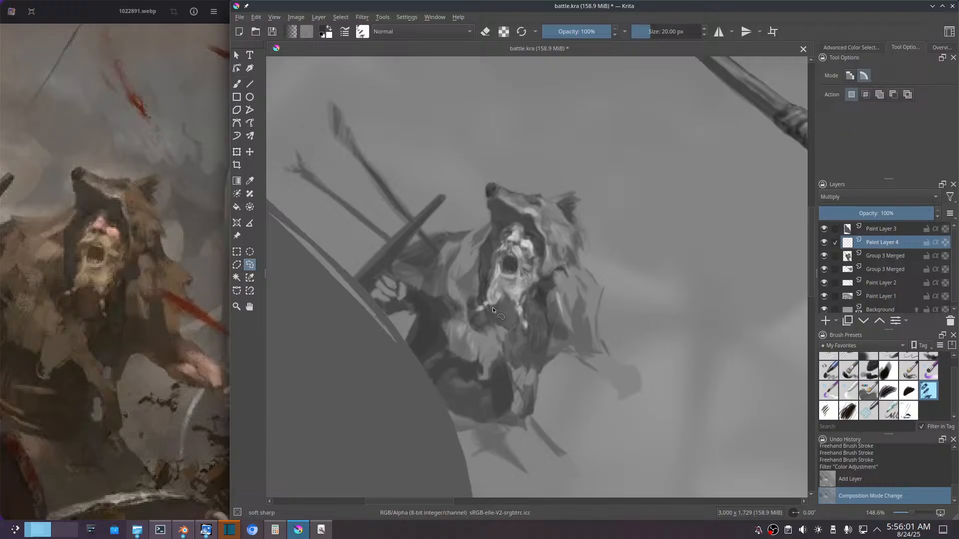
Step: Make a freehand selection of the warrior's chest around and below the beard, and feather its edge
drag(492, 305, 505, 292)
mouse_move(518, 313)
mouse_down()
mouse_move(525, 333)
mouse_move(533, 295)
mouse_move(552, 285)
mouse_move(544, 364)
mouse_move(523, 367)
mouse_move(505, 355)
mouse_move(493, 322)
mouse_move(497, 305)
mouse_up()
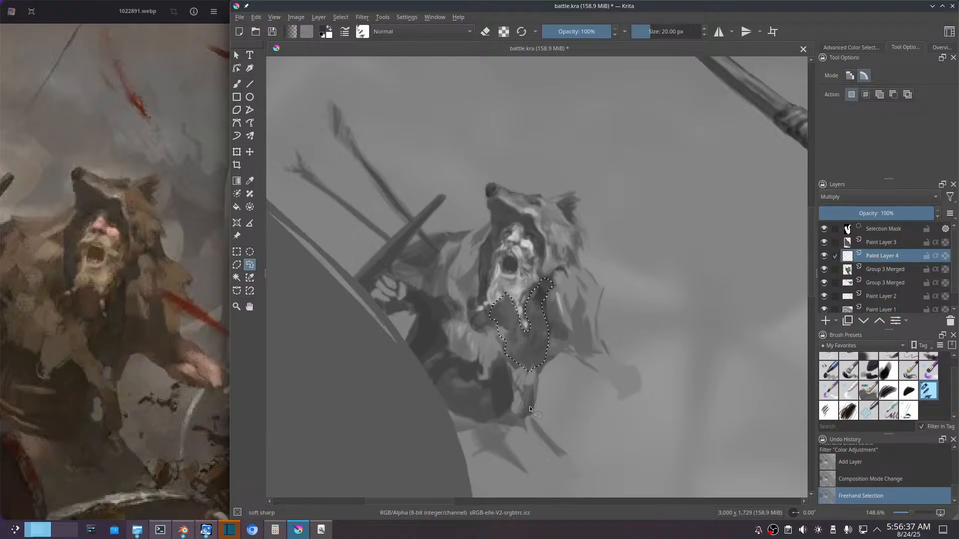
key(alt+s)
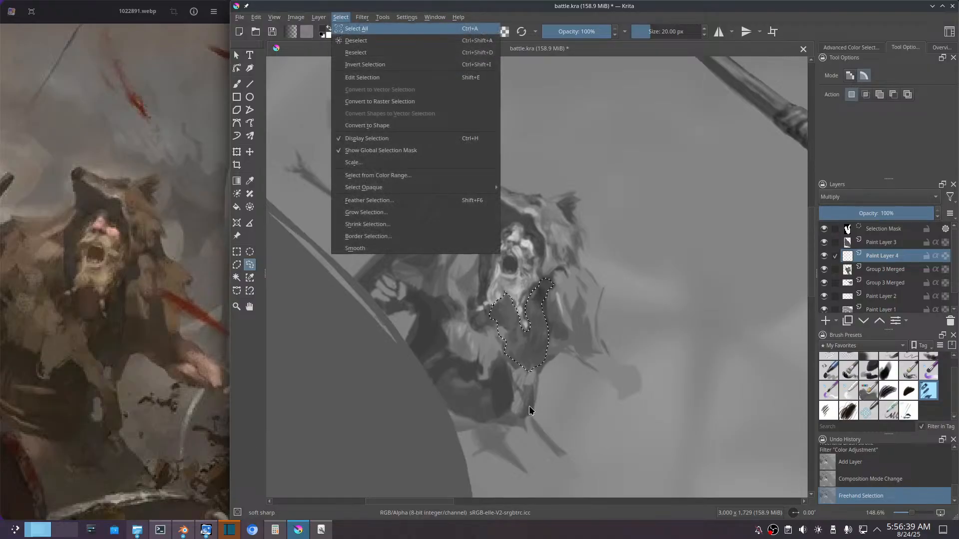
key(f)
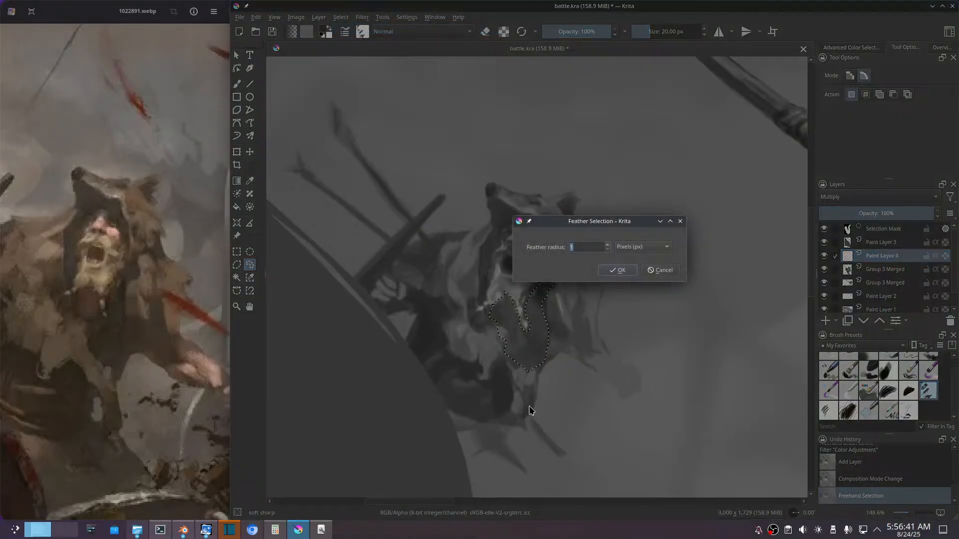
key(Return)
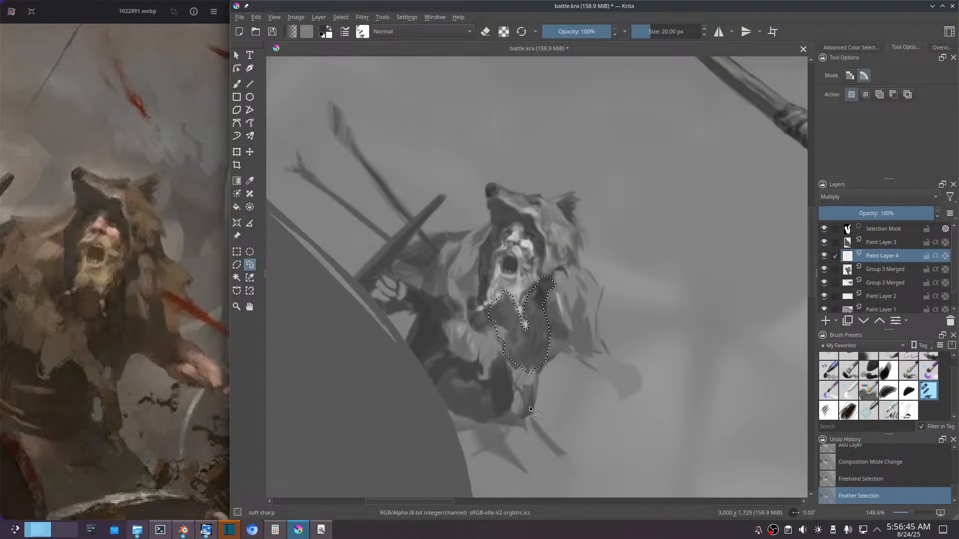
Step: Sample a dark grey from the warrior's chest and flood-fill the feathered selection with it on the Multiply layer
click(863, 47)
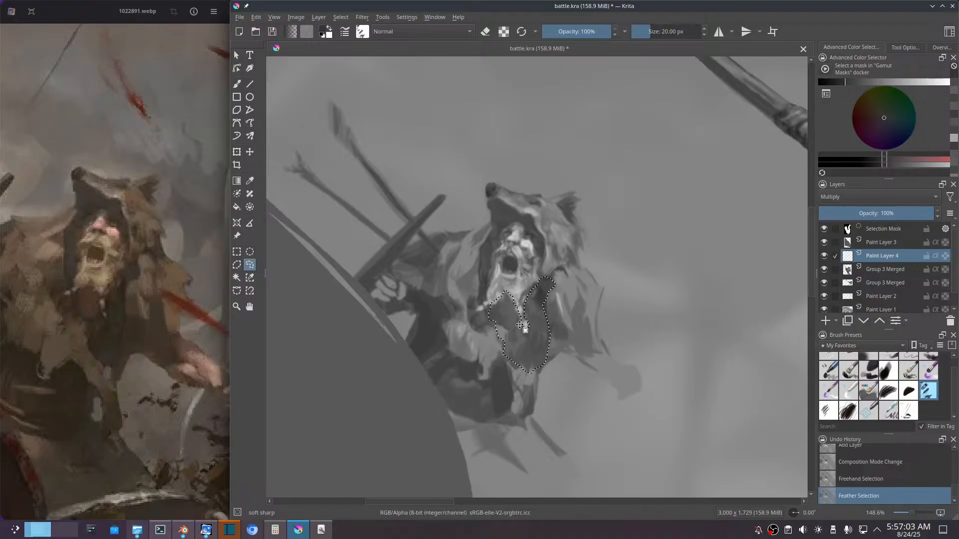
key(b)
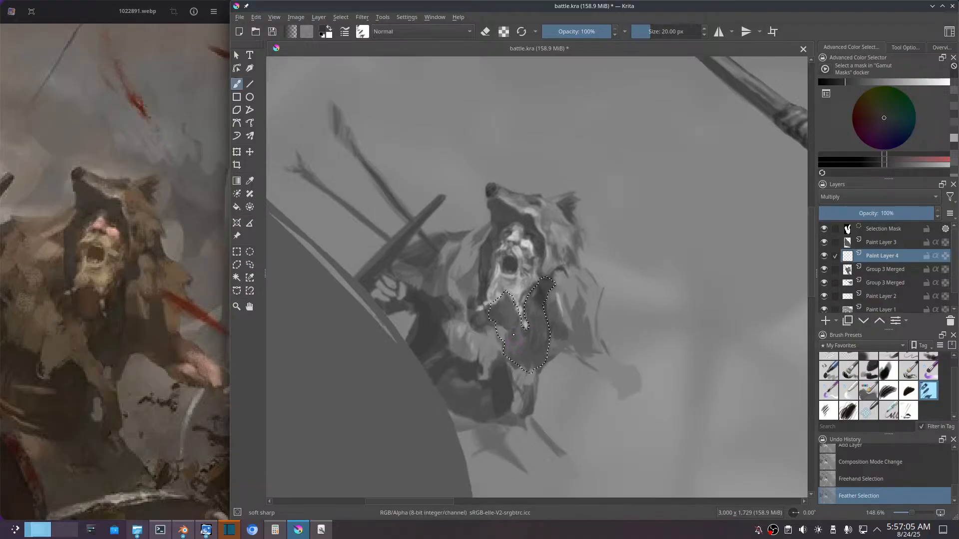
key(ctrl)
ctrl+click(501, 315)
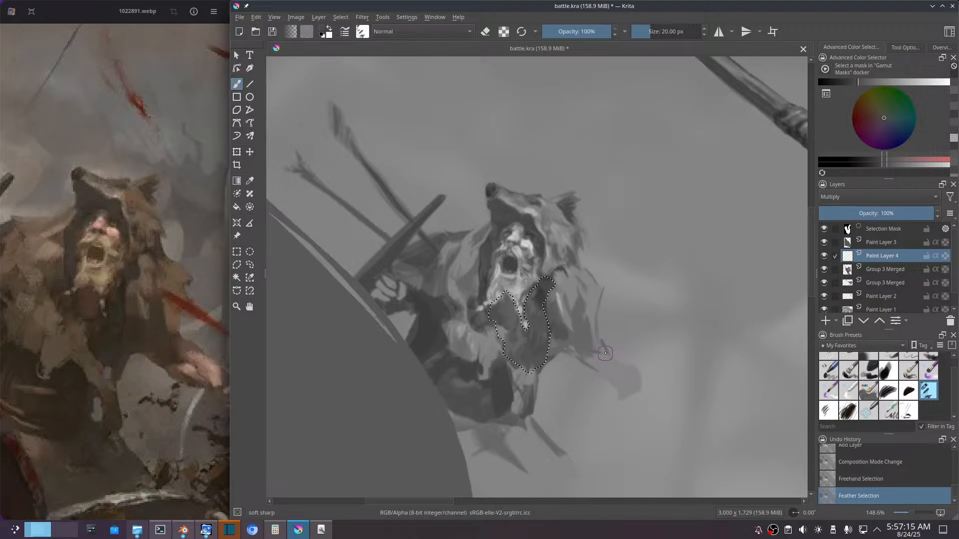
key(f)
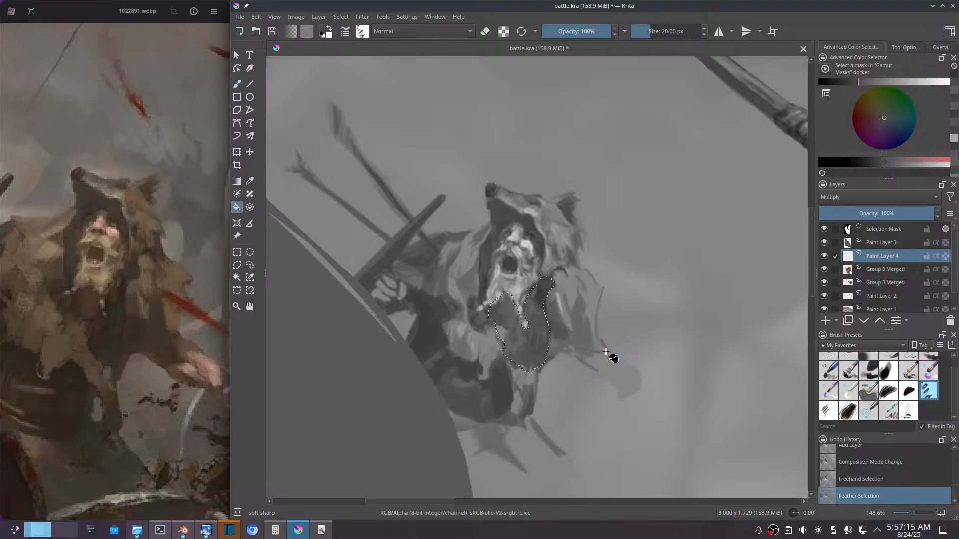
click(538, 349)
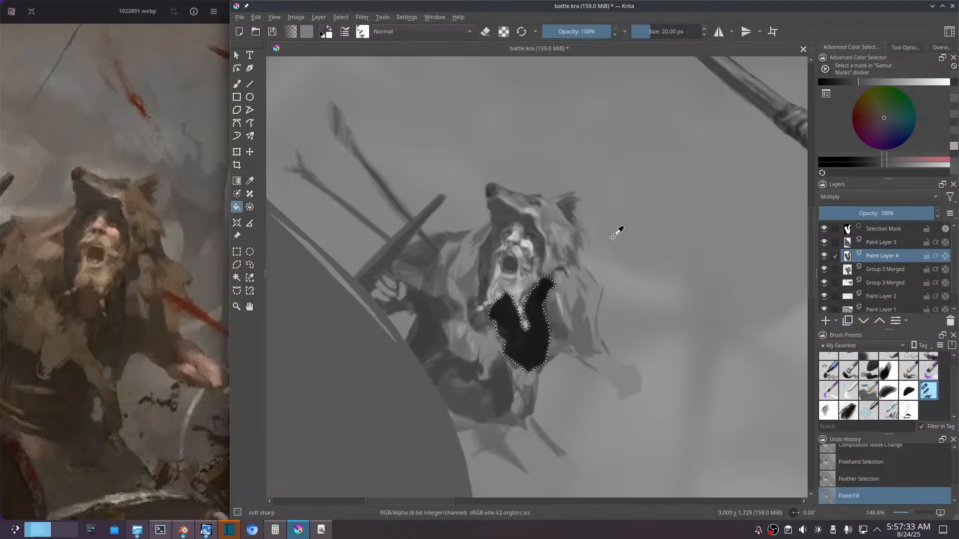
Step: Lighten the chest shadow with a Color Adjustment curve, raising the black point's output to 170, and clear the selection
key(ctrl+m)
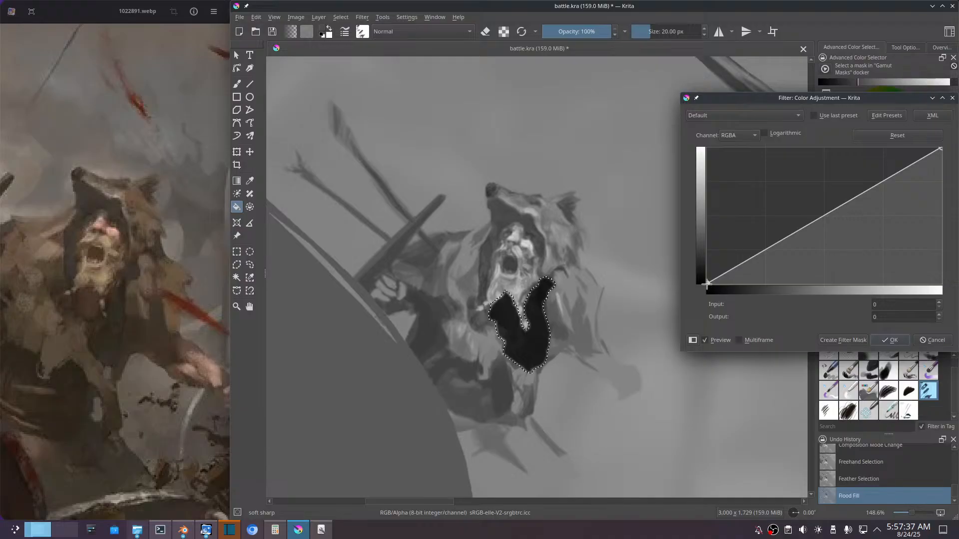
drag(706, 284, 682, 192)
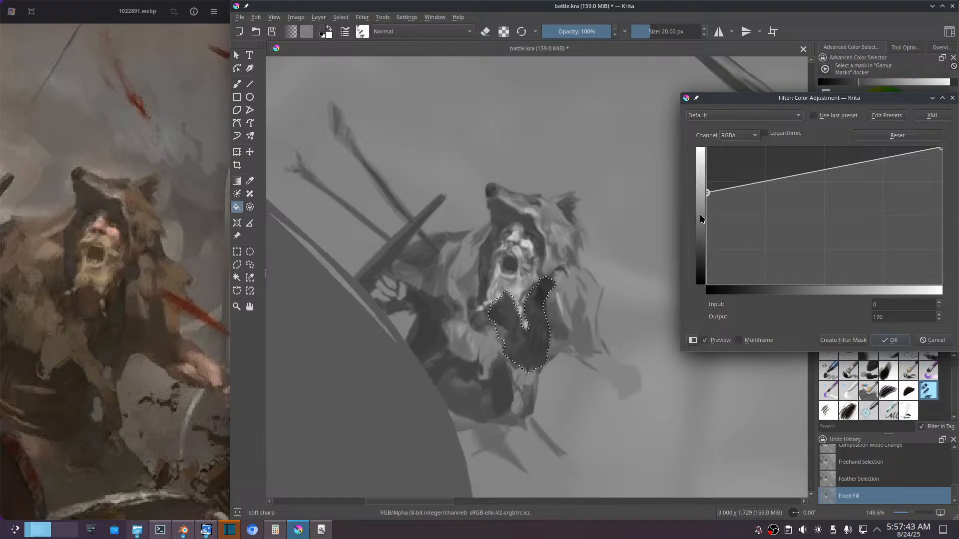
click(893, 340)
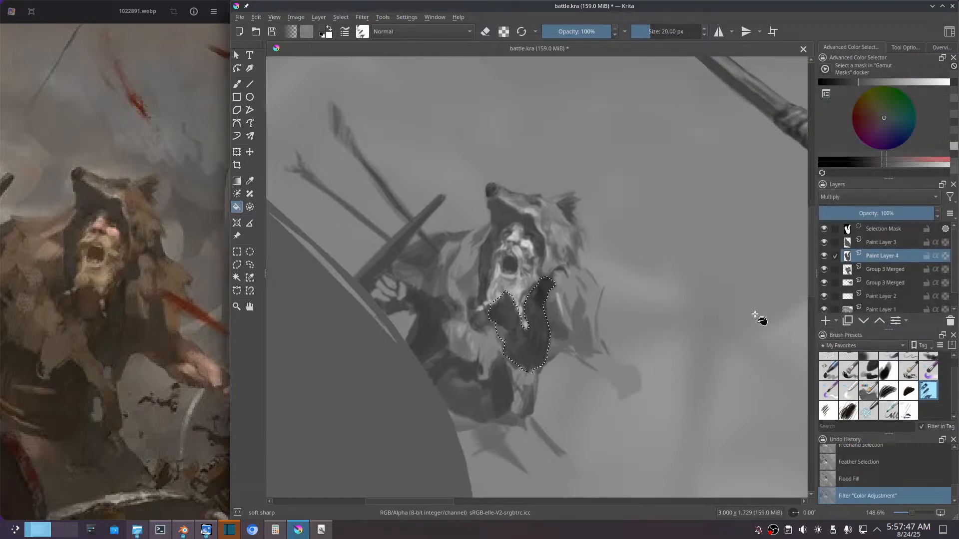
key(ctrl+shift+a)
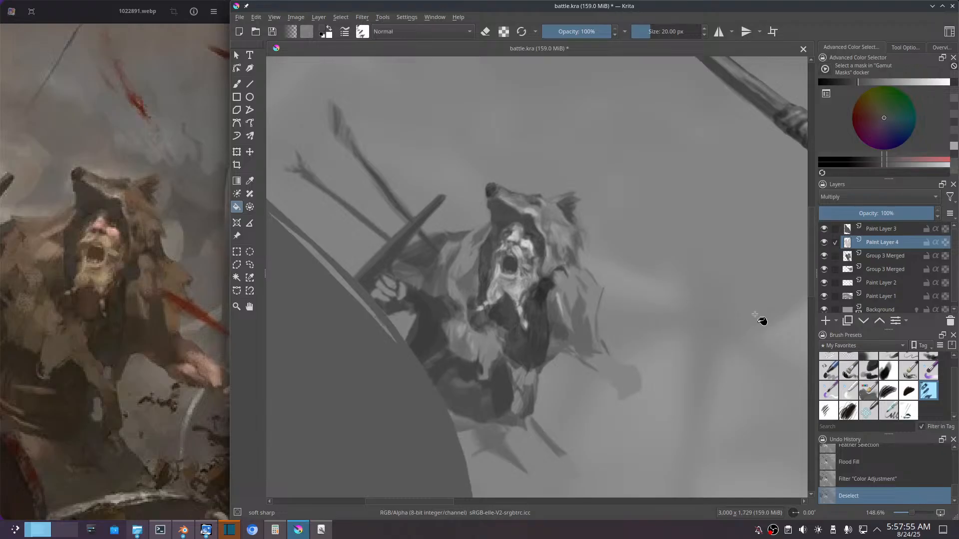
Step: Liquify the chest shadow's edges with a brush size of 24.77 to fit them to the fur cloak and torso
key(ctrl+t)
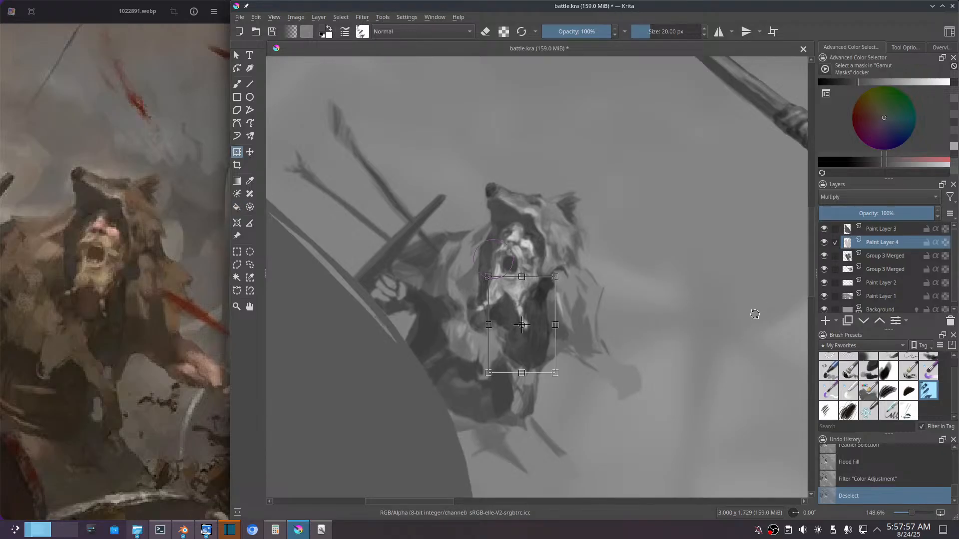
click(892, 49)
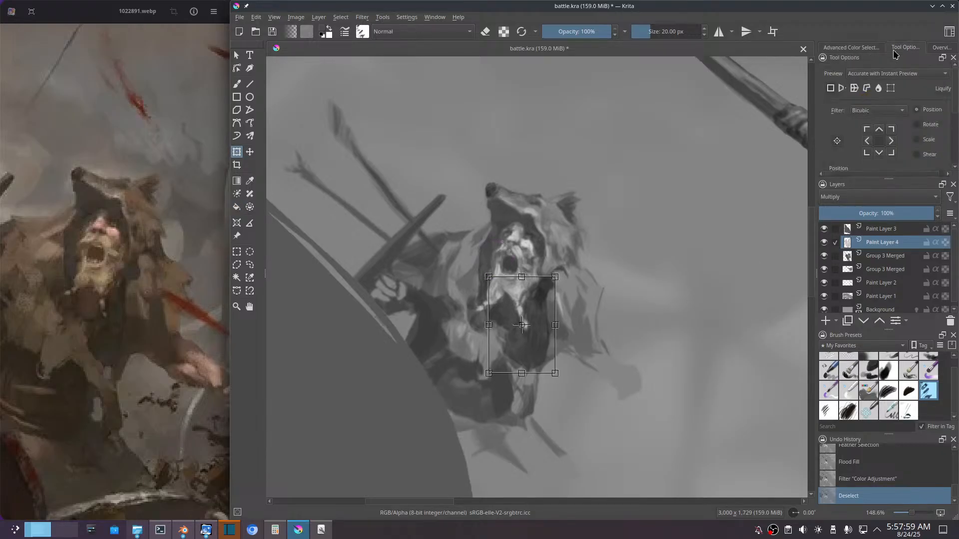
click(878, 89)
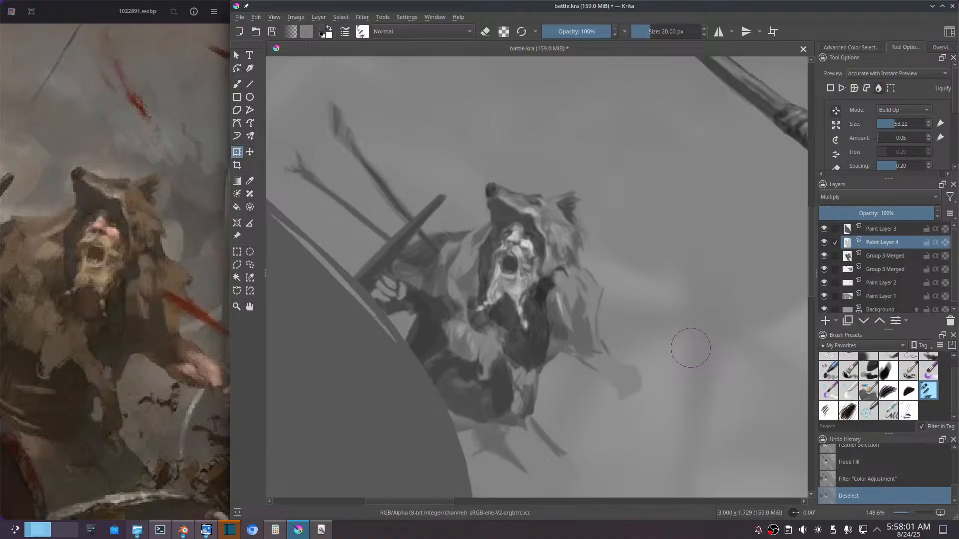
click(890, 124)
mouse_move(545, 298)
mouse_down()
mouse_move(577, 304)
mouse_move(581, 292)
mouse_move(550, 287)
mouse_move(572, 282)
mouse_move(558, 285)
mouse_move(576, 273)
mouse_move(582, 250)
mouse_move(553, 225)
mouse_move(547, 281)
mouse_move(556, 250)
mouse_move(545, 263)
mouse_move(552, 253)
mouse_move(549, 280)
mouse_move(561, 257)
mouse_move(561, 267)
mouse_move(547, 282)
mouse_move(559, 253)
mouse_move(556, 273)
mouse_move(541, 259)
mouse_move(564, 283)
mouse_up()
mouse_move(552, 361)
mouse_down()
mouse_move(542, 297)
mouse_move(527, 287)
mouse_move(537, 290)
mouse_move(547, 342)
mouse_move(548, 289)
mouse_move(544, 310)
mouse_move(539, 304)
mouse_move(562, 324)
mouse_up()
drag(543, 301, 548, 365)
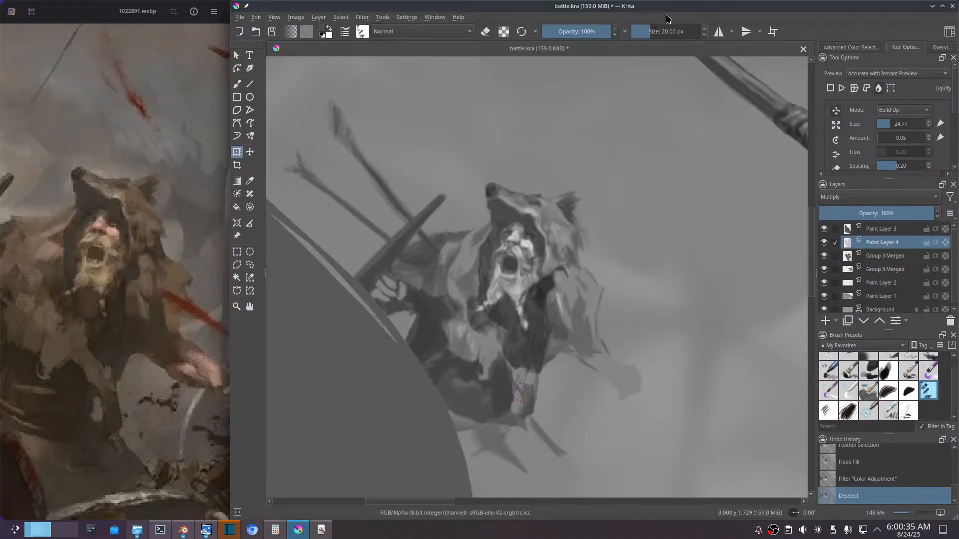
Step: Darken the chest shadow with a Color Adjustment curve, its upper point at input 245, output 129, and set the layer opacity to 54%
click(903, 213)
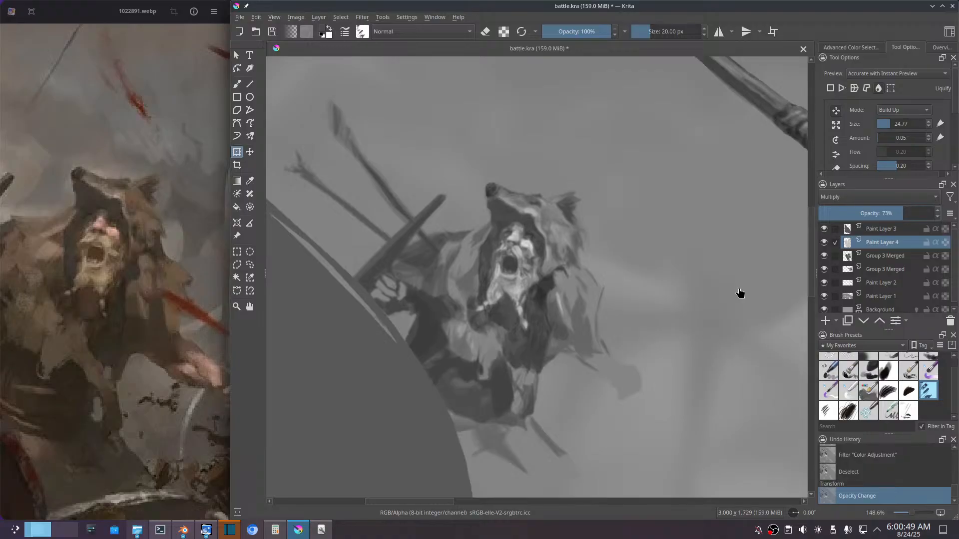
key(ctrl+m)
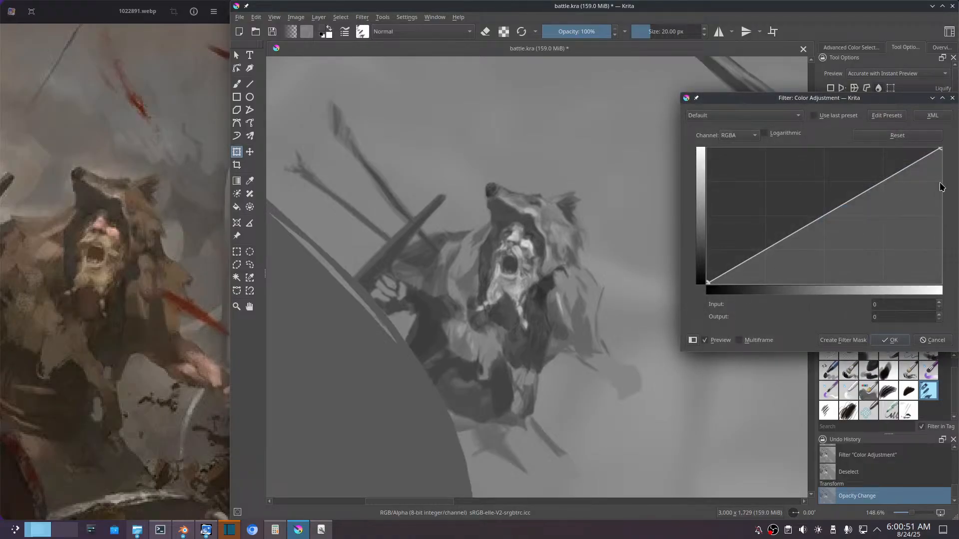
drag(938, 148, 932, 216)
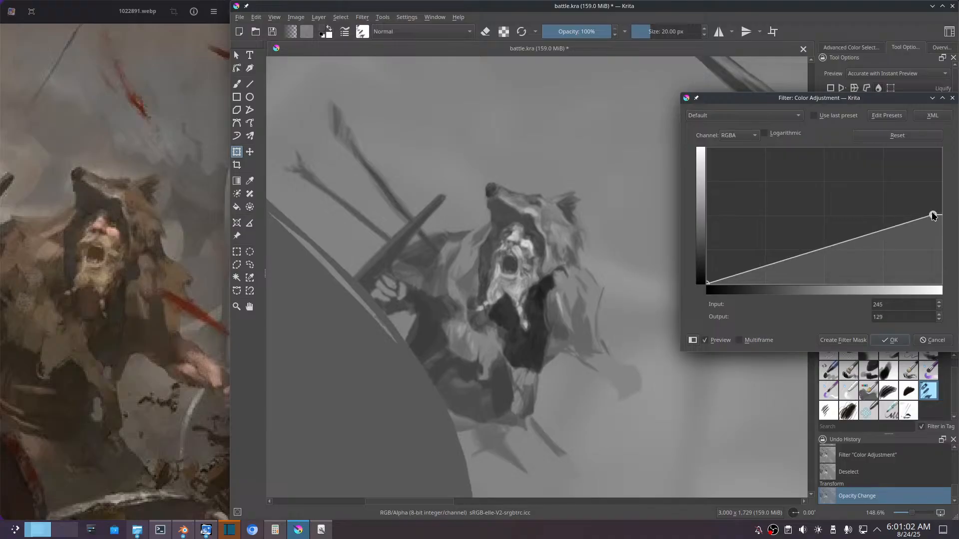
click(894, 341)
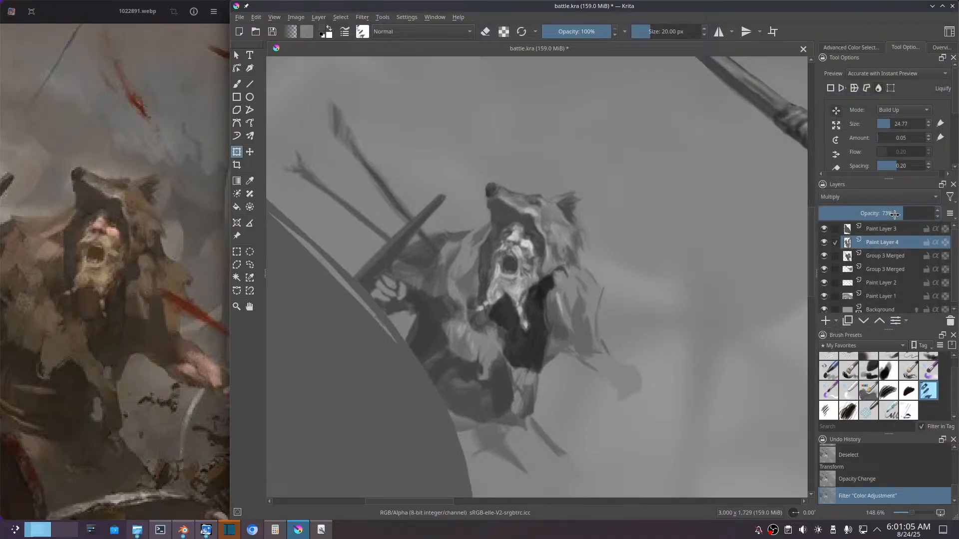
click(885, 214)
drag(886, 214, 880, 214)
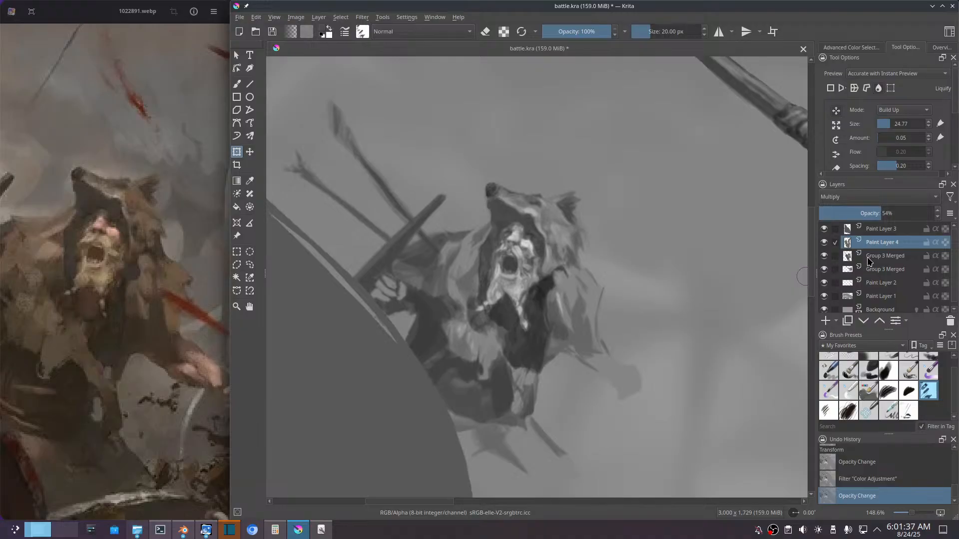
Step: Add a normal-mode paint layer between the warrior's merged layer and the chest shadow layer for brushwork
mouse_move(866, 261)
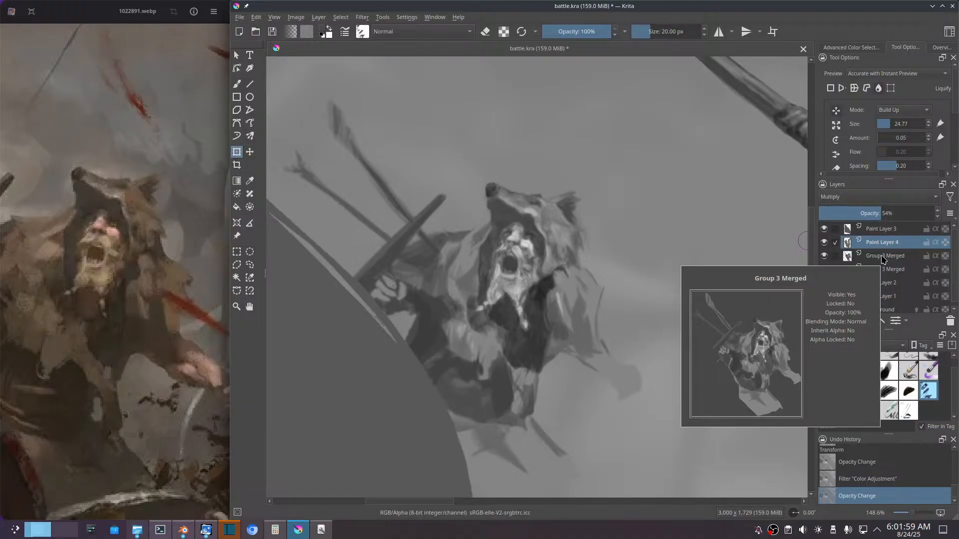
click(883, 257)
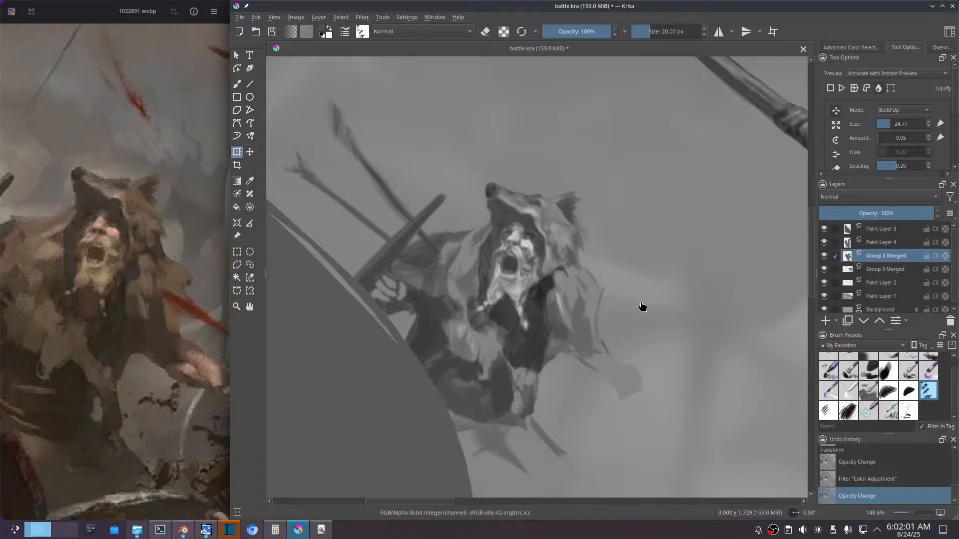
key(b)
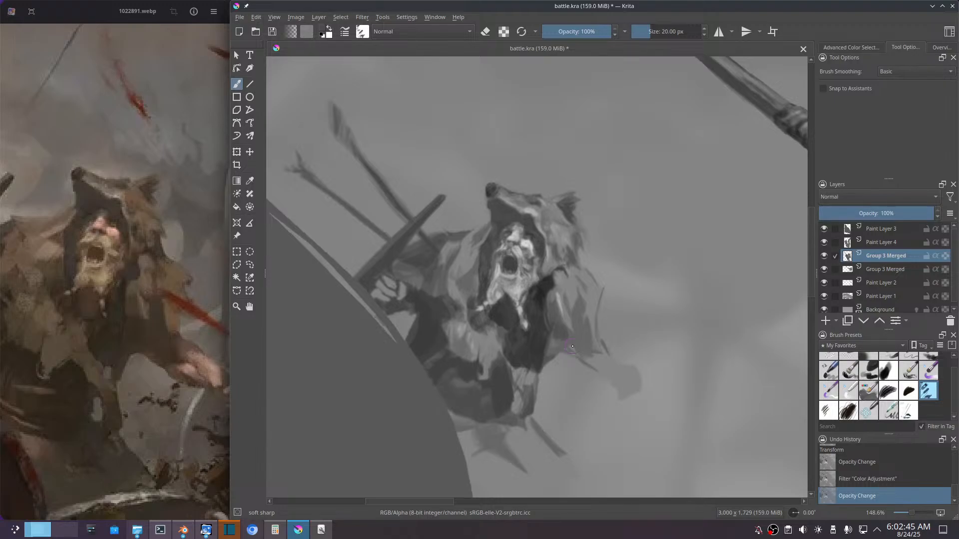
ctrl+click(502, 333)
key(Insert)
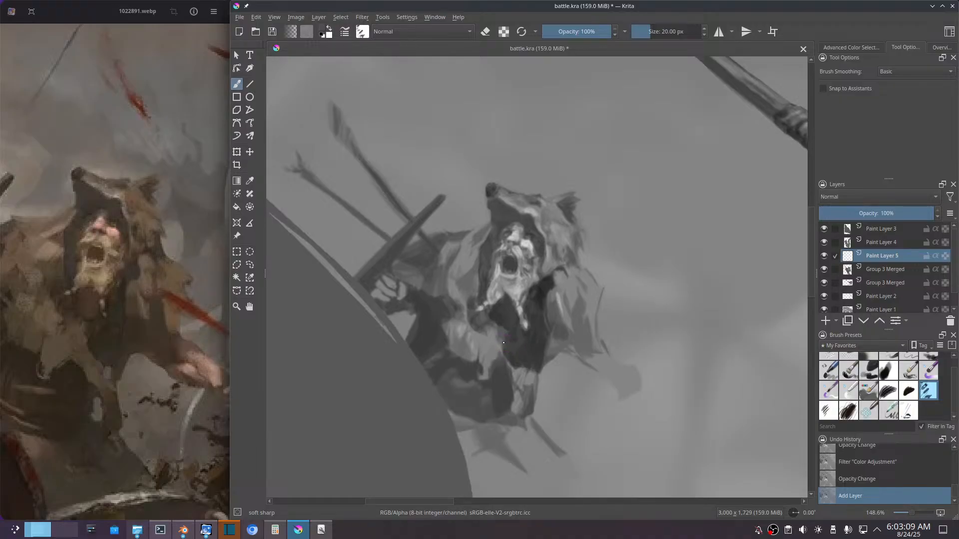
Step: Paint short brush strokes along the inner and lower edges of the chest shadow, where it meets the fur and belt
drag(504, 342, 500, 331)
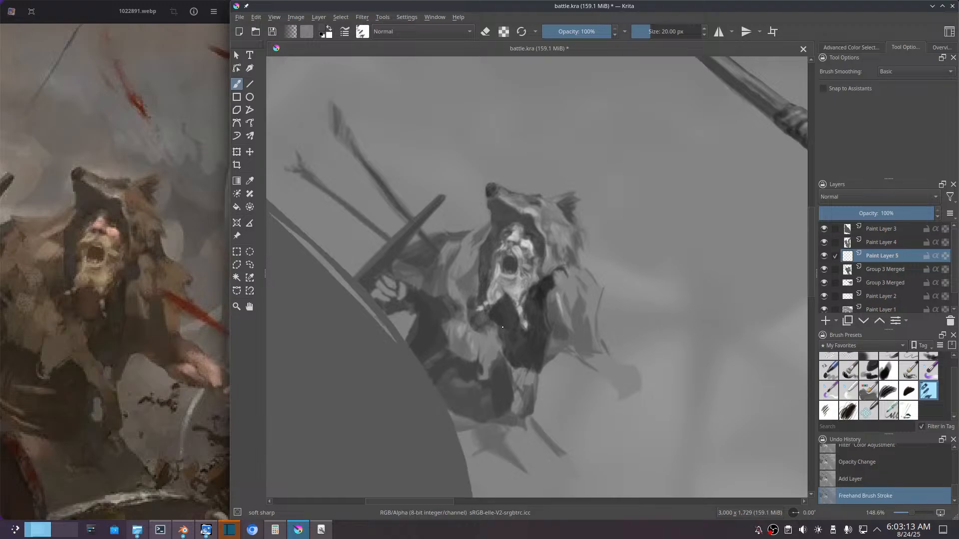
drag(502, 327, 503, 336)
drag(503, 331, 504, 340)
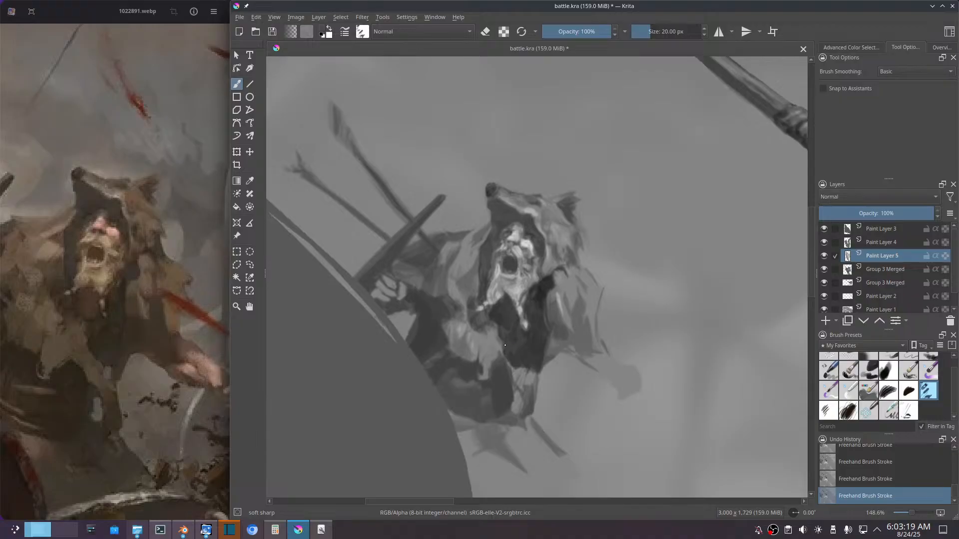
mouse_move(505, 347)
mouse_down()
mouse_move(529, 357)
mouse_move(499, 329)
mouse_move(529, 366)
mouse_up()
drag(525, 381, 535, 377)
mouse_move(518, 358)
mouse_down()
mouse_move(530, 368)
mouse_move(547, 356)
mouse_up()
Step: Paint small strokes into the fur beside the chest below the warrior's shoulder, and sample a dark tone from the chest
ctrl+click(556, 313)
mouse_move(548, 321)
mouse_down()
mouse_move(550, 330)
mouse_move(547, 310)
mouse_up()
drag(552, 324, 549, 331)
mouse_move(565, 314)
mouse_down()
mouse_move(559, 300)
mouse_move(570, 302)
mouse_up()
ctrl+click(571, 308)
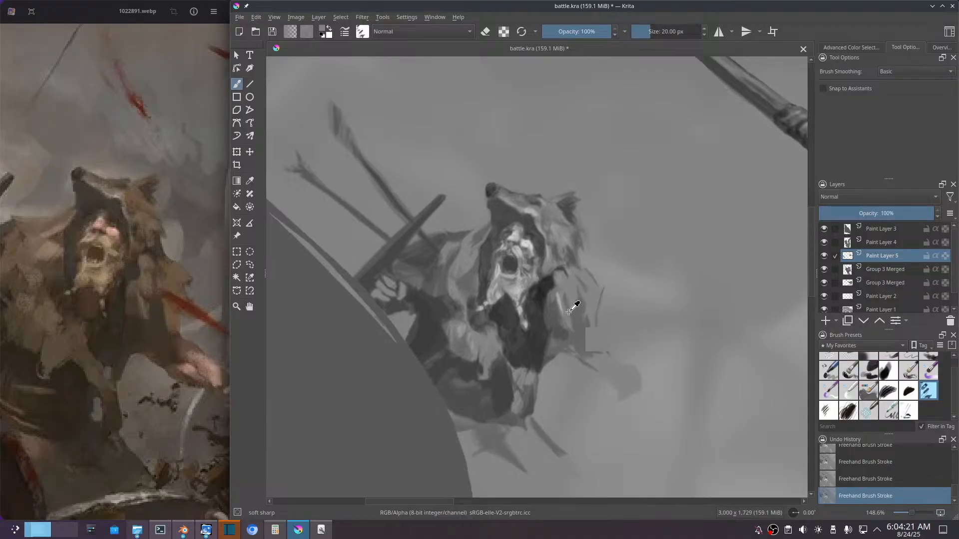
ctrl+click(516, 344)
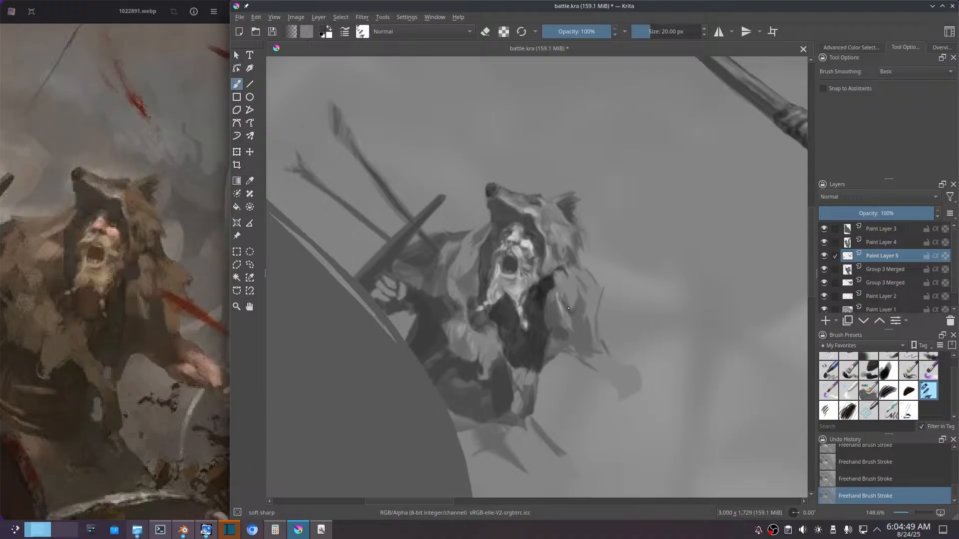
Step: Paint short strokes into the fur sleeve below the warrior's shoulder and rough in its lower hem towards the belt
mouse_move(569, 308)
mouse_down()
mouse_move(596, 310)
mouse_move(577, 346)
mouse_up()
ctrl+click(575, 313)
drag(579, 333, 584, 349)
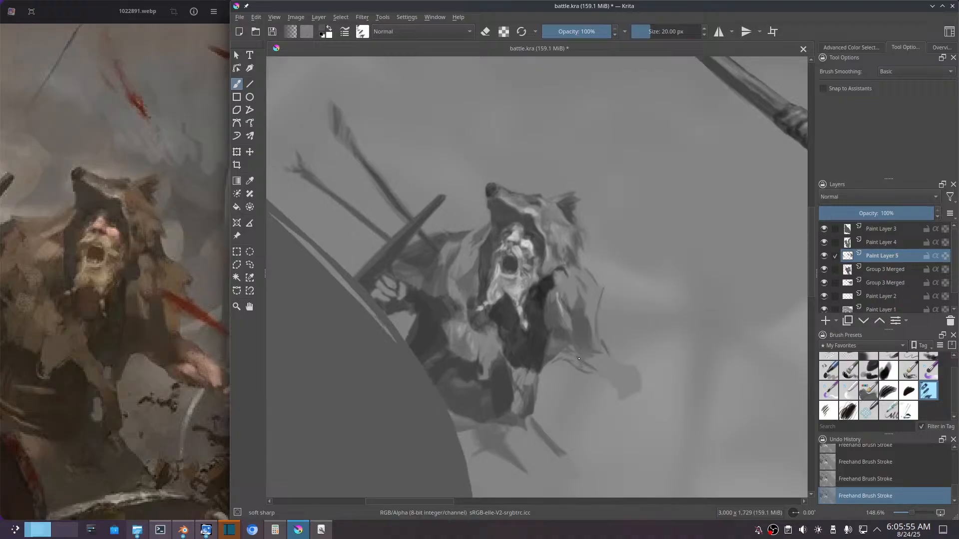
mouse_move(585, 357)
mouse_down()
mouse_move(592, 353)
mouse_move(593, 365)
mouse_up()
drag(606, 364, 588, 356)
mouse_move(542, 377)
mouse_down()
mouse_move(535, 405)
mouse_move(544, 382)
mouse_move(539, 405)
mouse_move(538, 386)
mouse_up()
drag(549, 366, 564, 356)
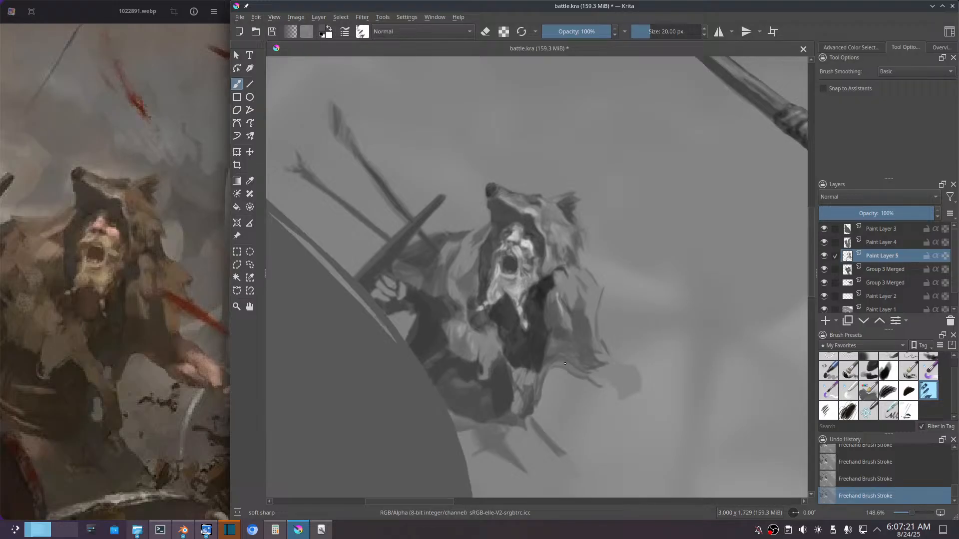
Step: Fill in the sleeve's lower hem with sampled greys and sketch contour strokes along the outstretched forearm
drag(551, 363, 587, 369)
drag(618, 397, 612, 394)
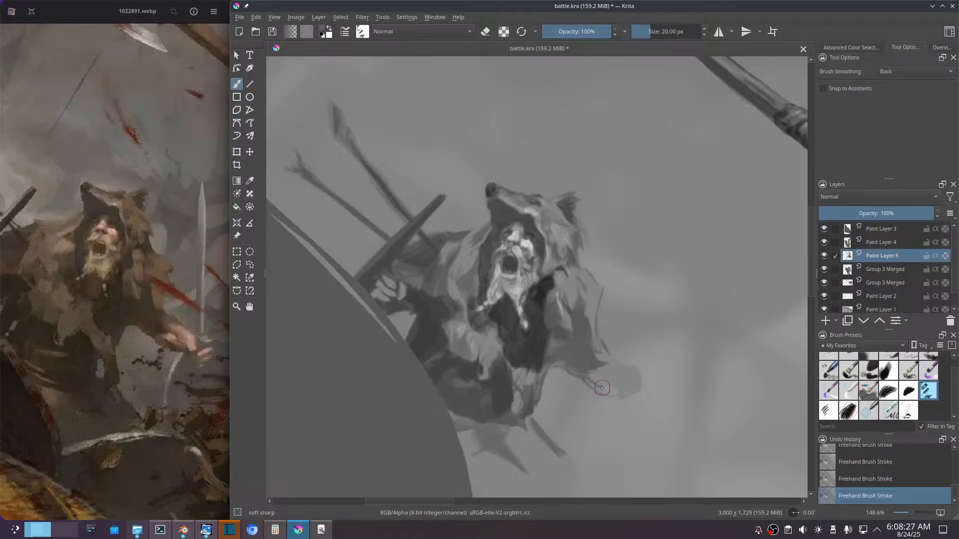
ctrl+click(581, 370)
ctrl+click(576, 372)
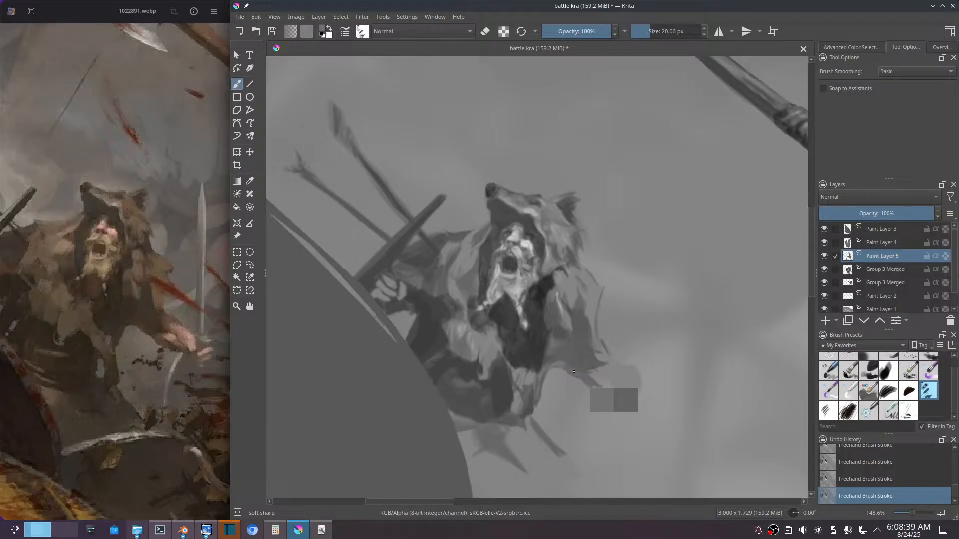
drag(574, 372, 587, 380)
mouse_move(623, 397)
mouse_down()
mouse_move(605, 377)
mouse_move(619, 393)
mouse_move(600, 393)
mouse_move(615, 401)
mouse_move(583, 365)
mouse_move(628, 400)
mouse_move(601, 369)
mouse_move(617, 373)
mouse_move(593, 368)
mouse_move(632, 399)
mouse_move(618, 385)
mouse_move(633, 397)
mouse_move(623, 363)
mouse_move(635, 405)
mouse_move(579, 365)
mouse_up()
ctrl+click(585, 367)
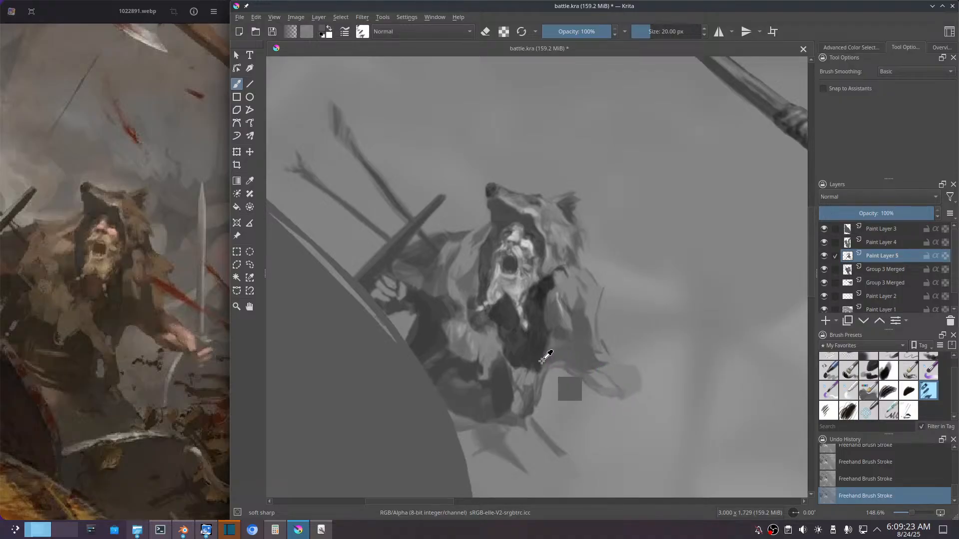
Step: Sample a dark tone from the chest edge and strengthen the forearm's underside and the sleeve cuff
ctrl+click(543, 361)
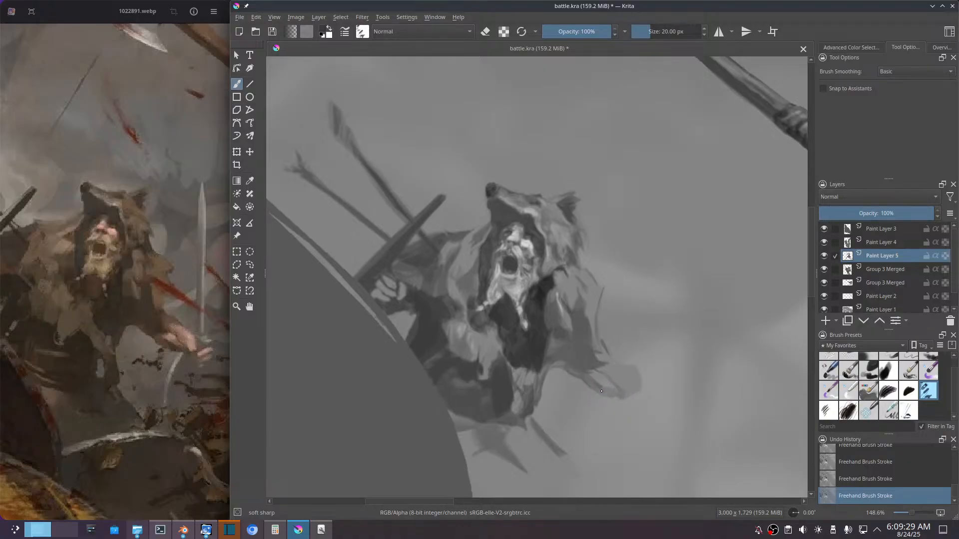
drag(601, 391, 608, 395)
drag(622, 396, 607, 373)
drag(599, 373, 587, 370)
ctrl+click(602, 364)
ctrl+click(588, 366)
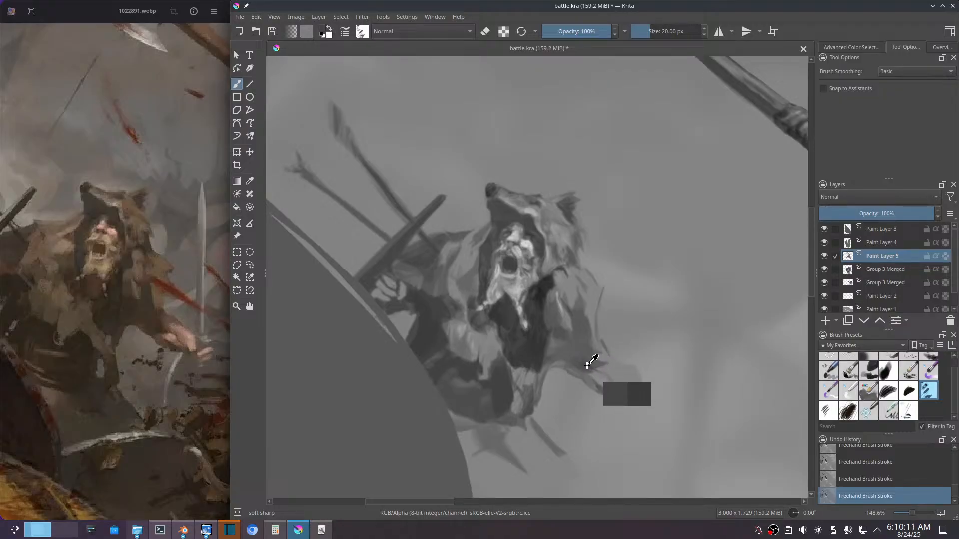
drag(589, 367, 580, 360)
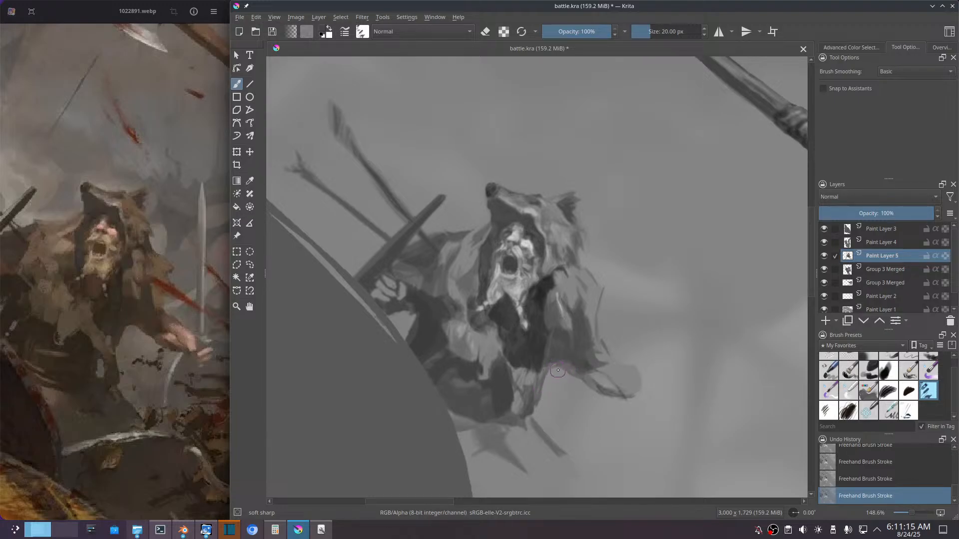
Step: Paint fur strokes on the sleeve and shoulder, and roughen the cloak's outer edge into ragged tufts
drag(565, 364, 562, 361)
ctrl+click(561, 275)
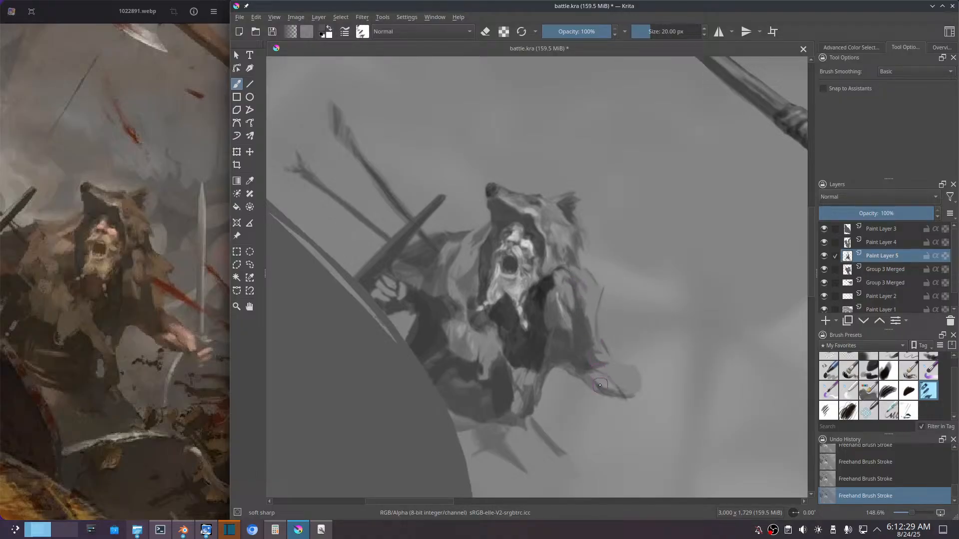
drag(597, 386, 593, 377)
ctrl+click(588, 281)
ctrl+click(560, 286)
ctrl+click(602, 303)
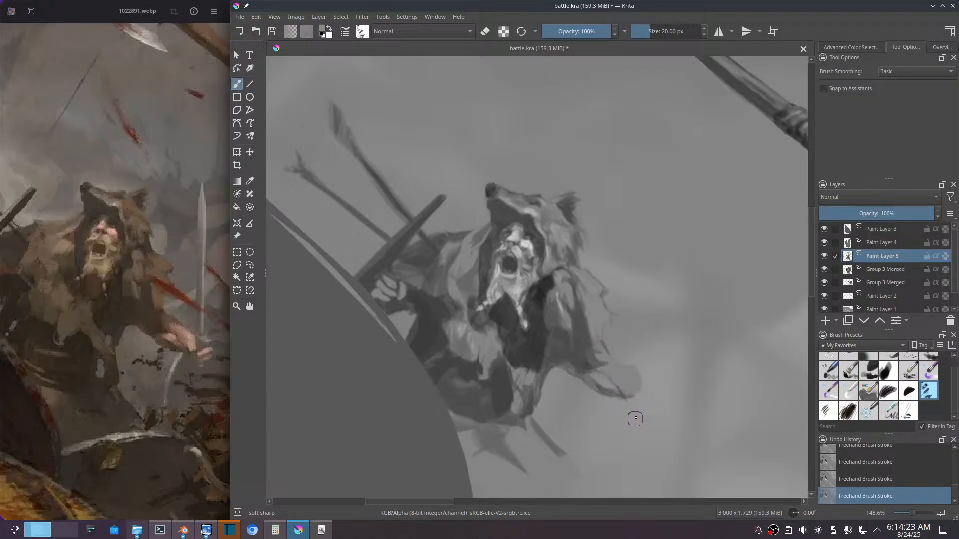
Step: Reshape the outstretched forearm and hand with contour strokes, tapering the rounded end to a point
mouse_move(637, 382)
mouse_down()
mouse_move(634, 328)
mouse_move(611, 323)
mouse_up()
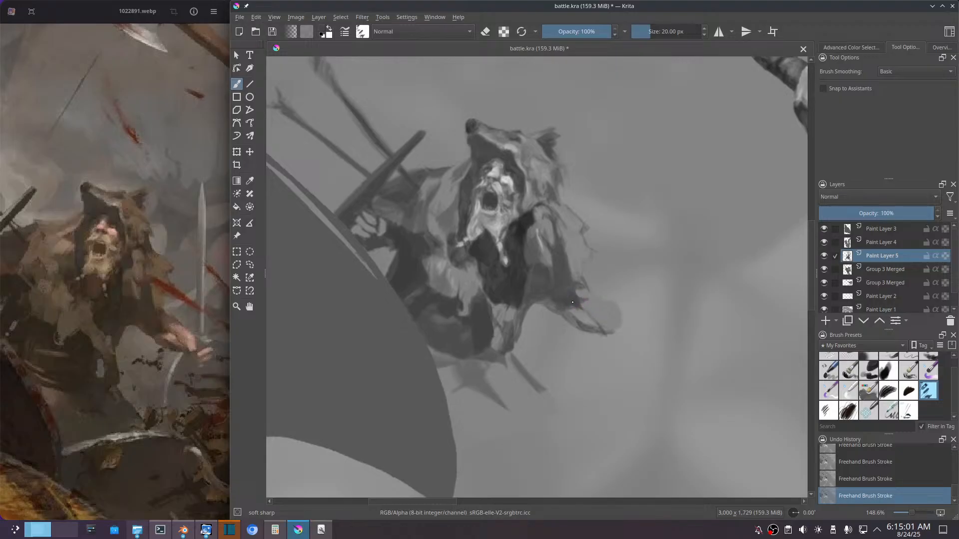
mouse_move(589, 311)
mouse_down()
mouse_move(574, 304)
mouse_move(571, 315)
mouse_up()
drag(605, 303, 591, 294)
drag(616, 313, 592, 298)
drag(612, 305, 603, 301)
drag(631, 326, 635, 325)
drag(623, 332, 594, 334)
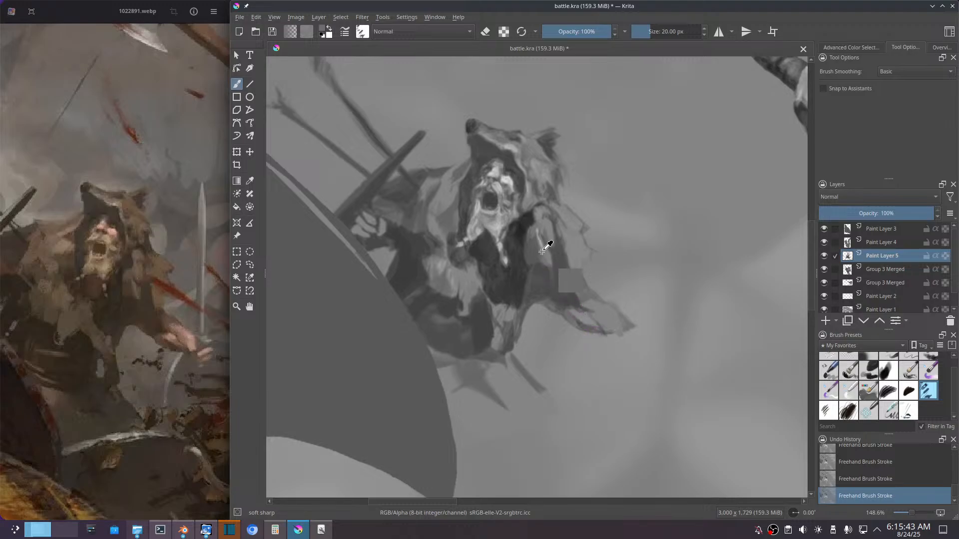
Step: Sample lighter greys from the fur beside the chest and paint highlights onto the outstretched hand
mouse_move(549, 274)
mouse_down()
mouse_move(526, 253)
mouse_move(461, 270)
mouse_move(453, 282)
mouse_up()
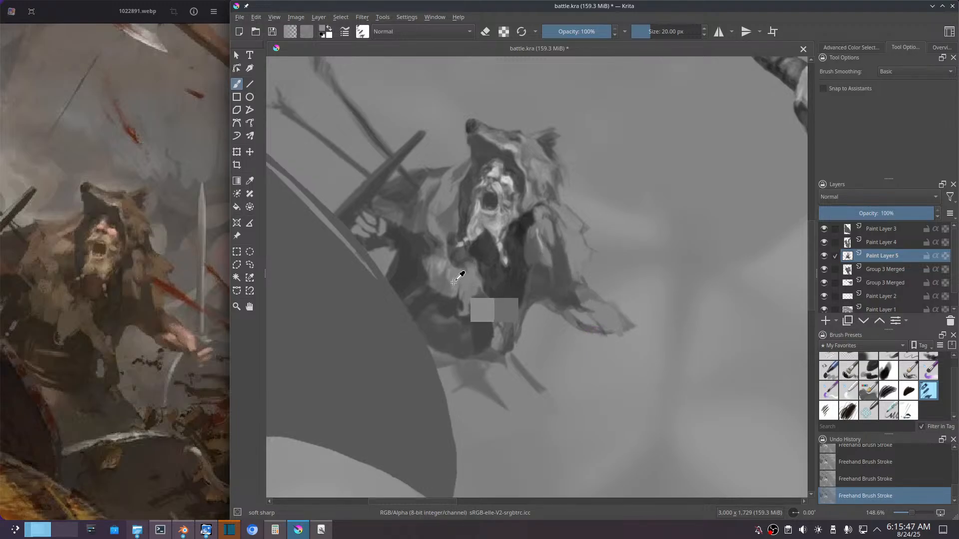
mouse_move(630, 318)
mouse_down()
mouse_move(633, 330)
mouse_move(619, 327)
mouse_move(608, 306)
mouse_move(615, 321)
mouse_up()
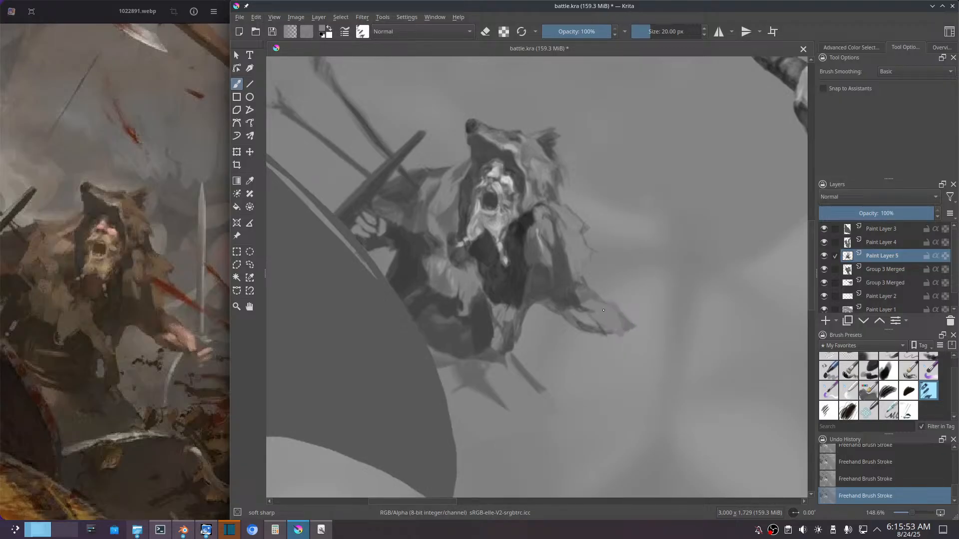
ctrl+click(452, 273)
ctrl+click(451, 276)
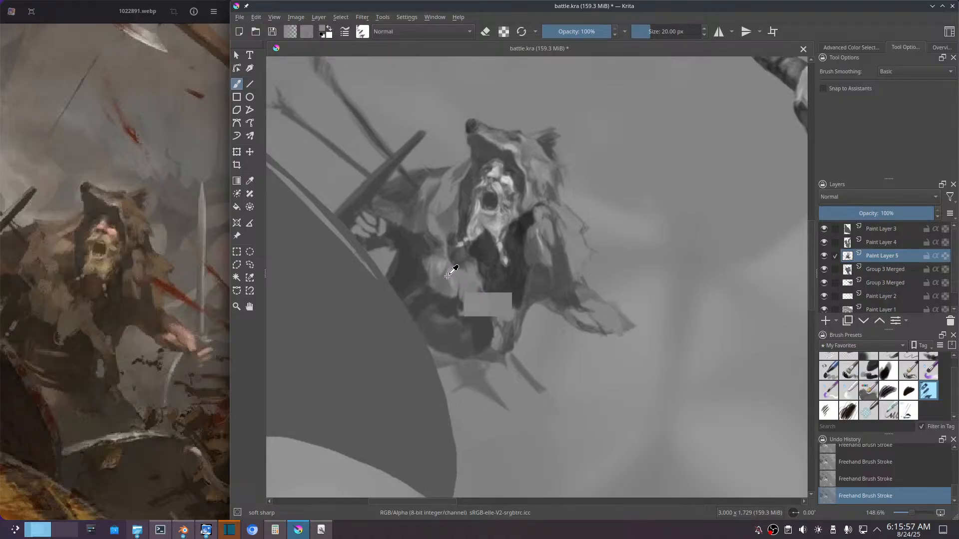
ctrl+click(444, 271)
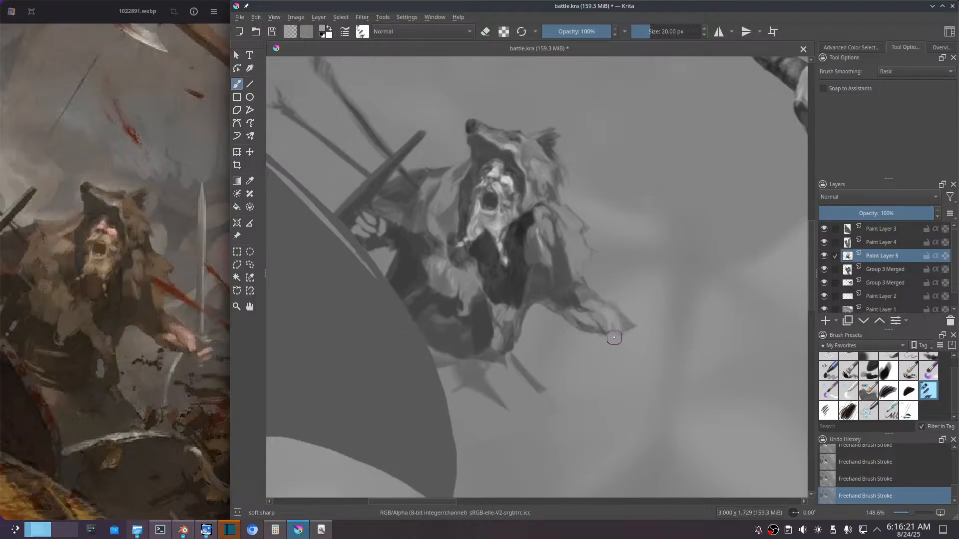
drag(621, 332, 611, 320)
Step: Raise the contrast of the lassoed forearm with a Color Adjustment curve through input 190, output 197 and input 89, output 77, and clear the selection
key(l)
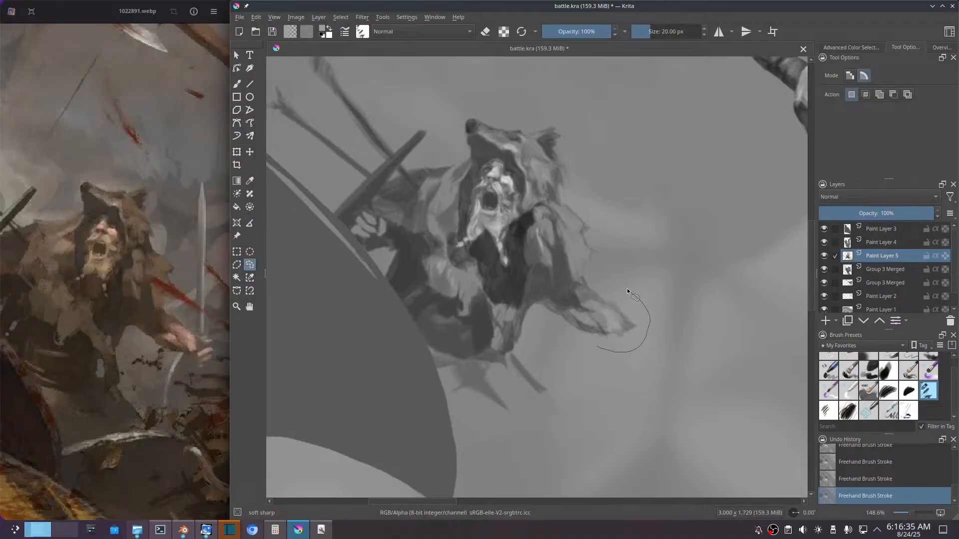
drag(573, 285, 558, 317)
drag(601, 347, 602, 349)
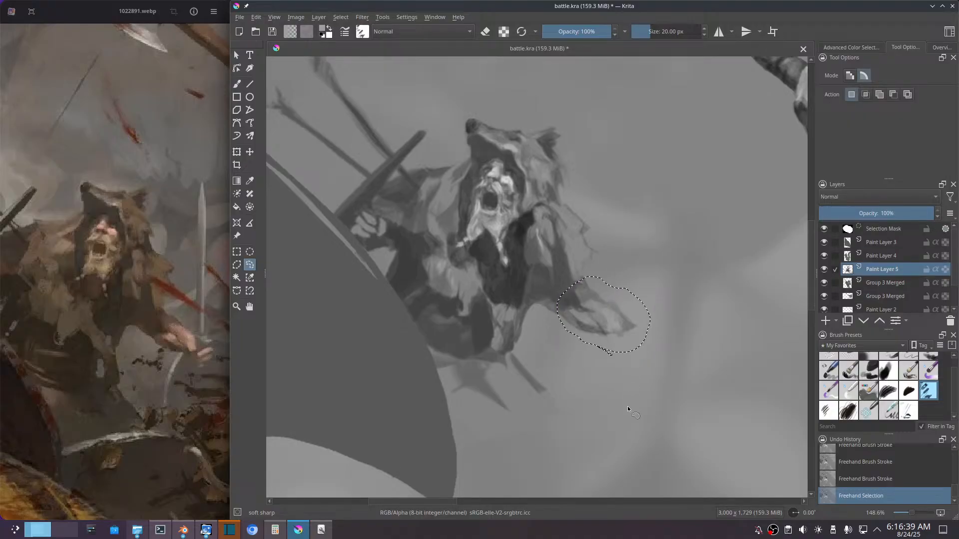
key(ctrl+m)
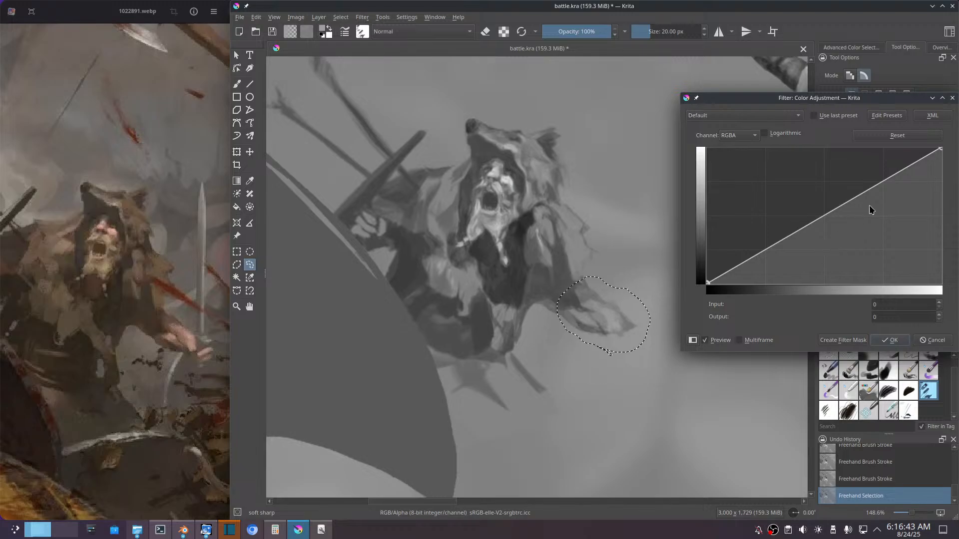
click(882, 181)
drag(882, 181, 882, 178)
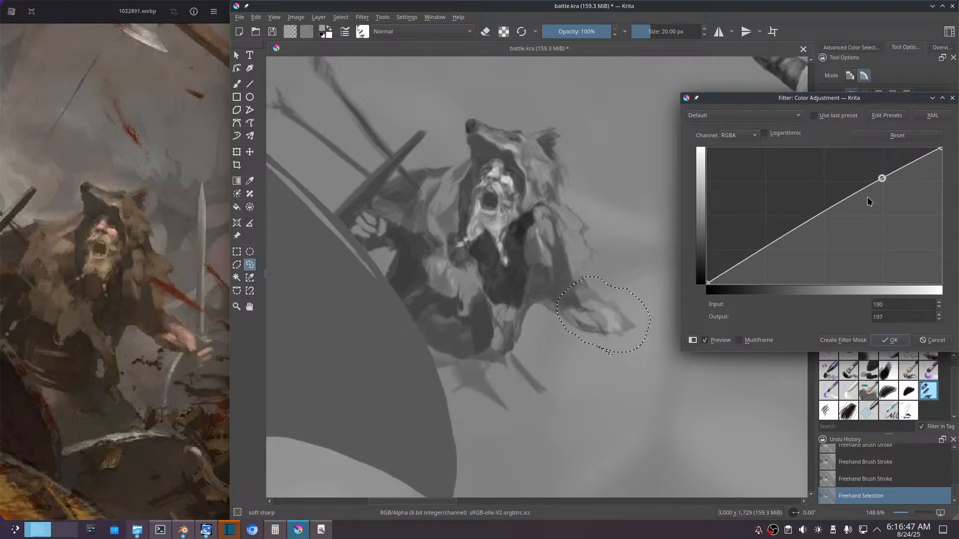
click(784, 235)
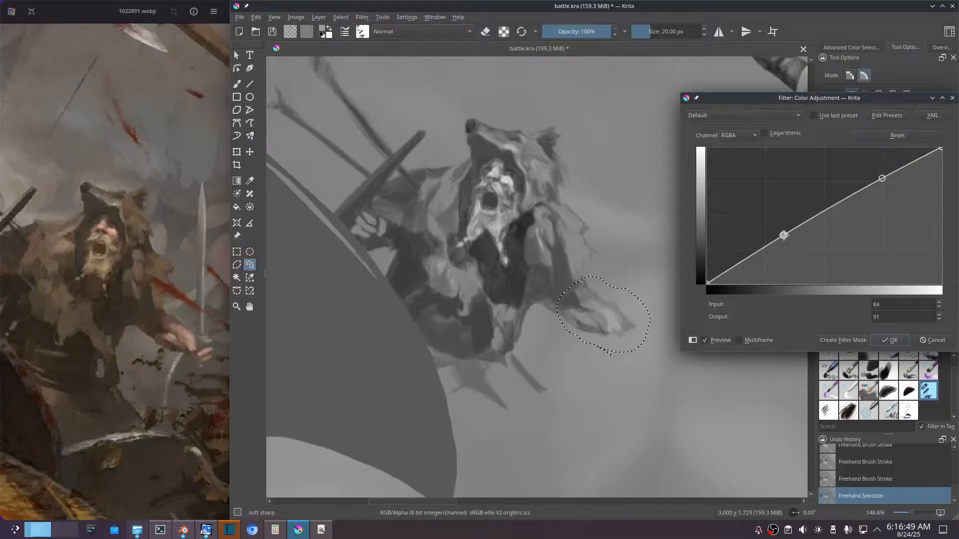
drag(784, 235, 788, 243)
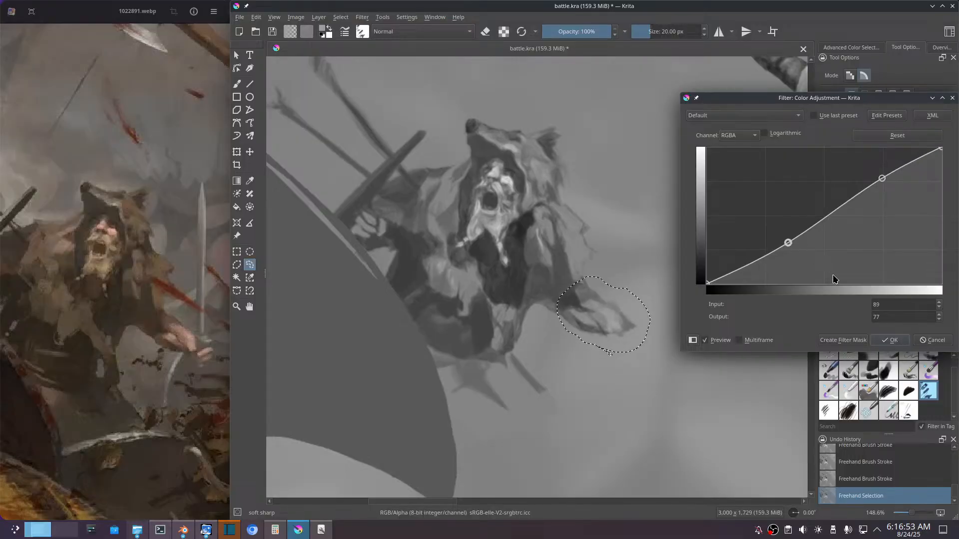
click(888, 342)
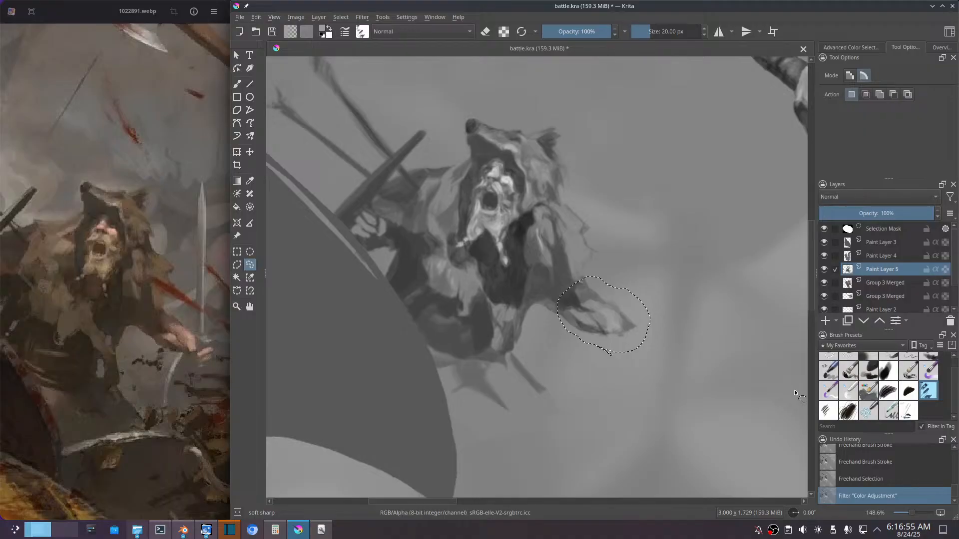
key(ctrl+shift+a)
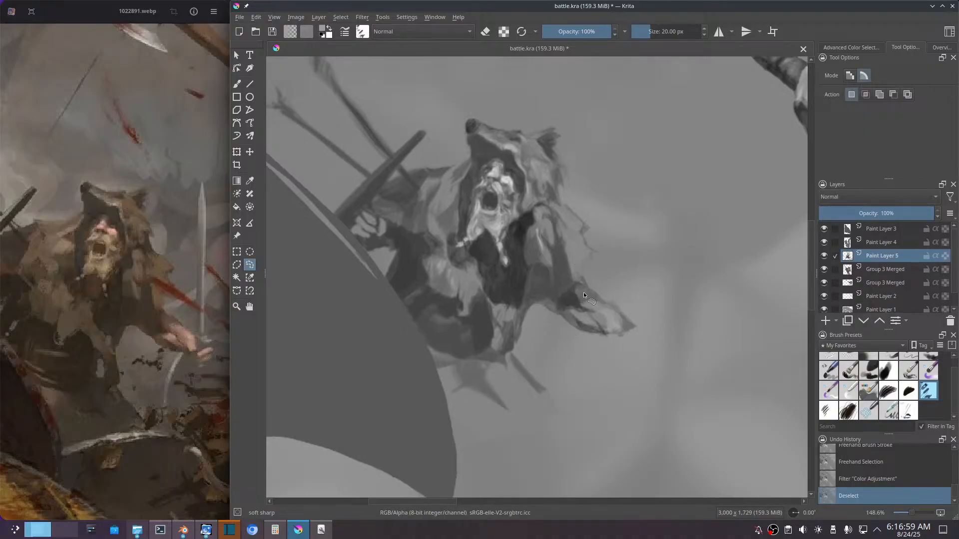
Step: Sample a dark tone at the sleeve cuff and deepen the shadow up the inside of the fur sleeve
key(b)
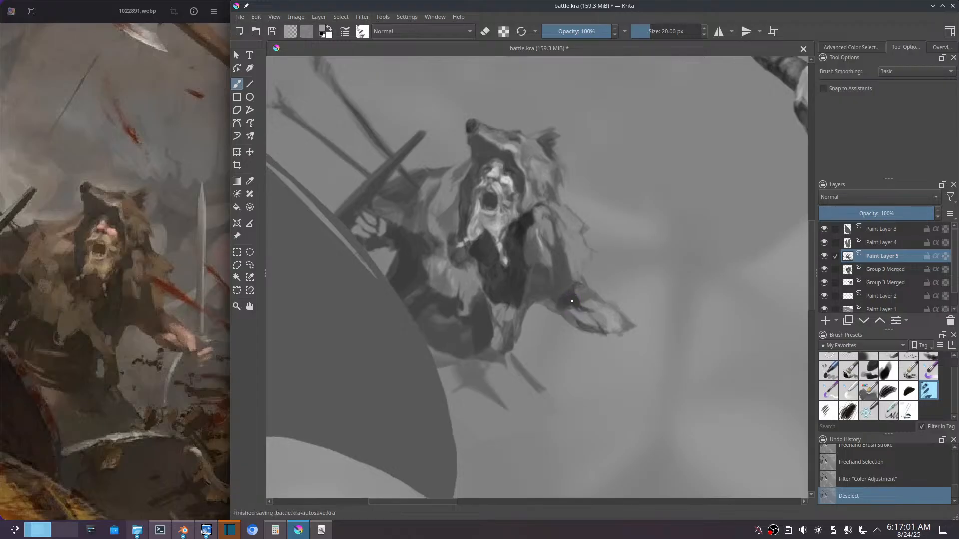
ctrl+click(574, 299)
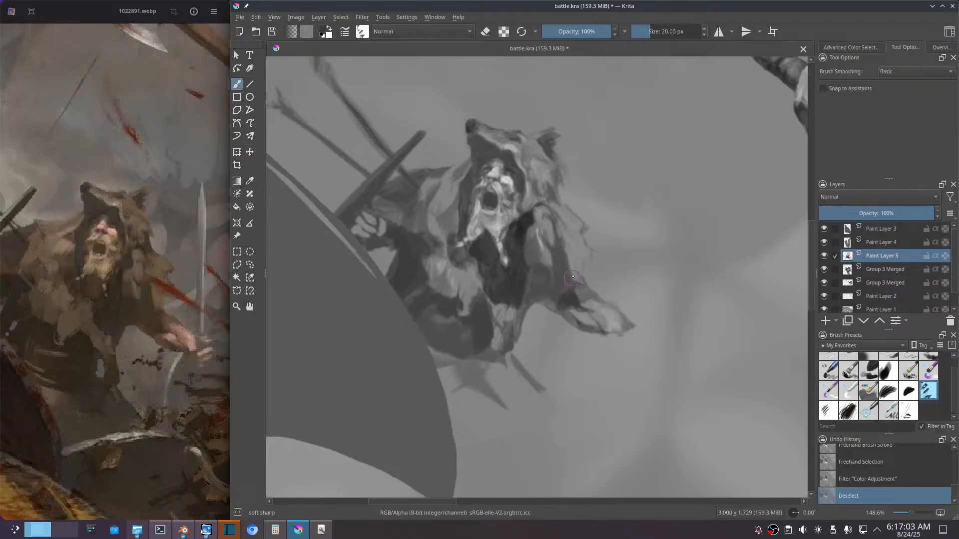
mouse_move(576, 292)
mouse_down()
mouse_move(575, 306)
mouse_move(570, 262)
mouse_move(572, 288)
mouse_up()
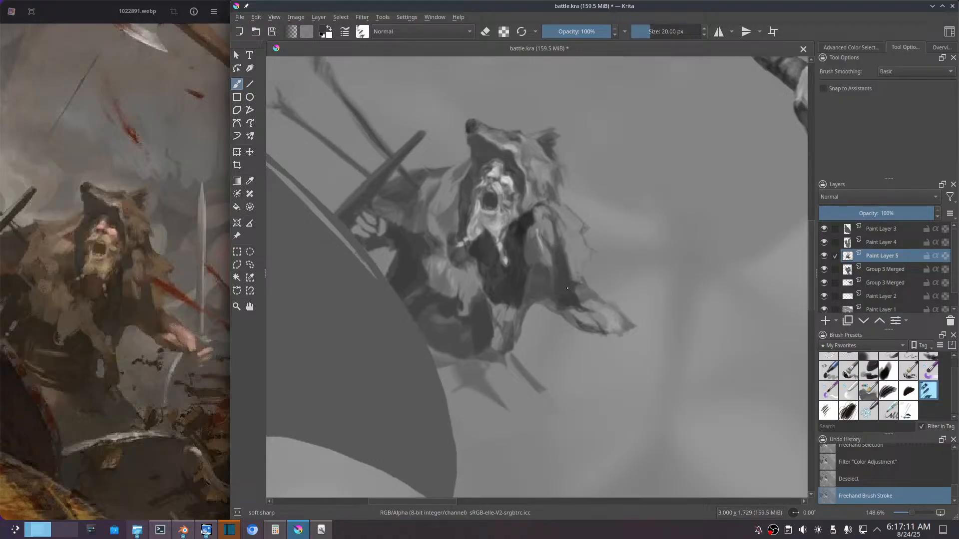
click(561, 296)
click(570, 304)
click(562, 295)
mouse_move(565, 303)
mouse_down()
mouse_move(595, 320)
mouse_move(568, 304)
mouse_up()
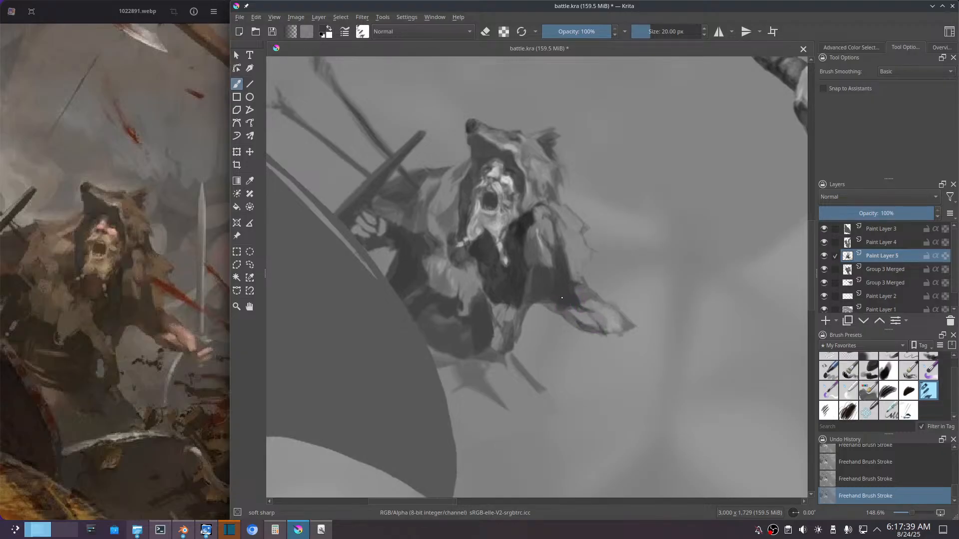
Step: Paint darker strokes under the forearm and into the fur at the waist below the chest, undoing the last stray stroke
drag(561, 320, 570, 326)
drag(534, 315, 518, 346)
drag(515, 319, 510, 315)
drag(495, 306, 505, 317)
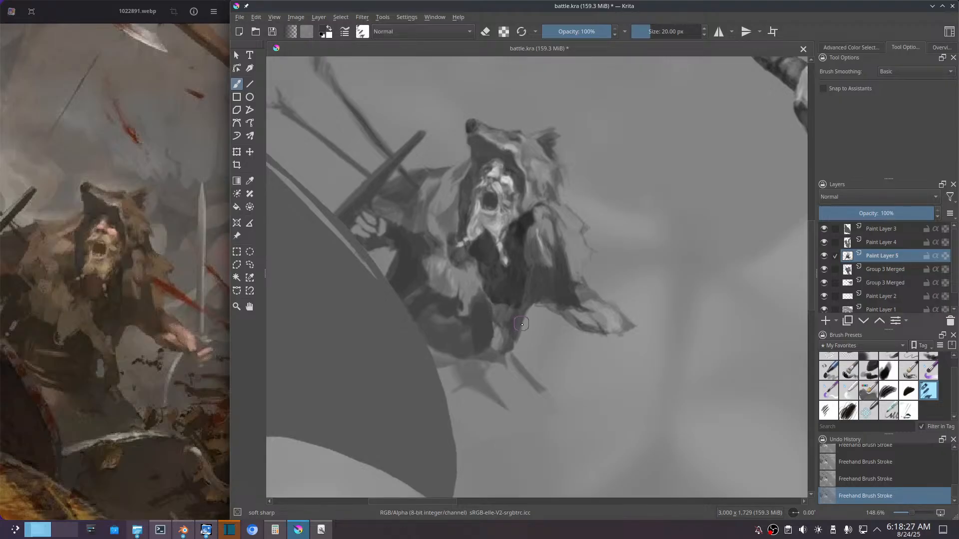
drag(530, 310, 514, 354)
ctrl+click(517, 295)
ctrl+click(534, 331)
key(ctrl+z)
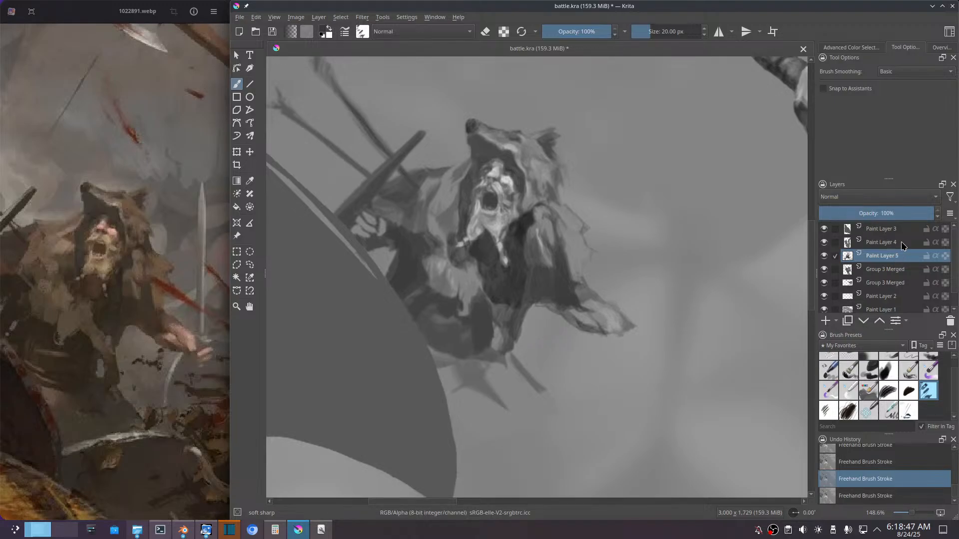
Step: Compare the painting with the multiply chest shadow layer hidden and shown
mouse_move(902, 246)
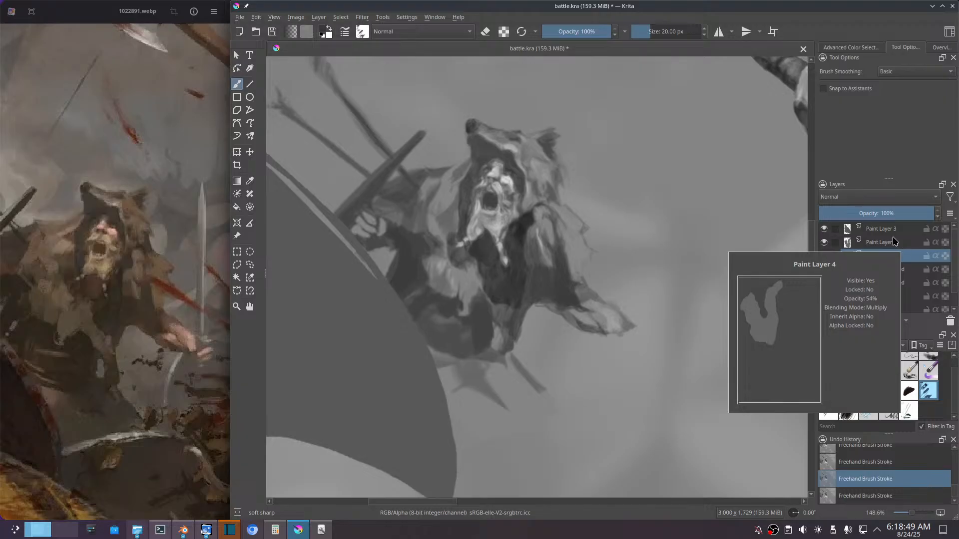
click(824, 243)
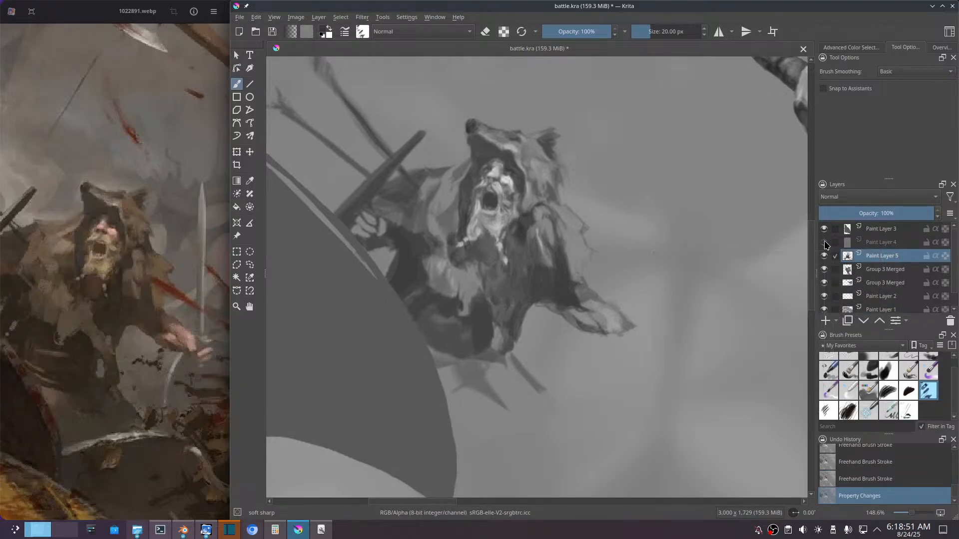
key(ctrl+z)
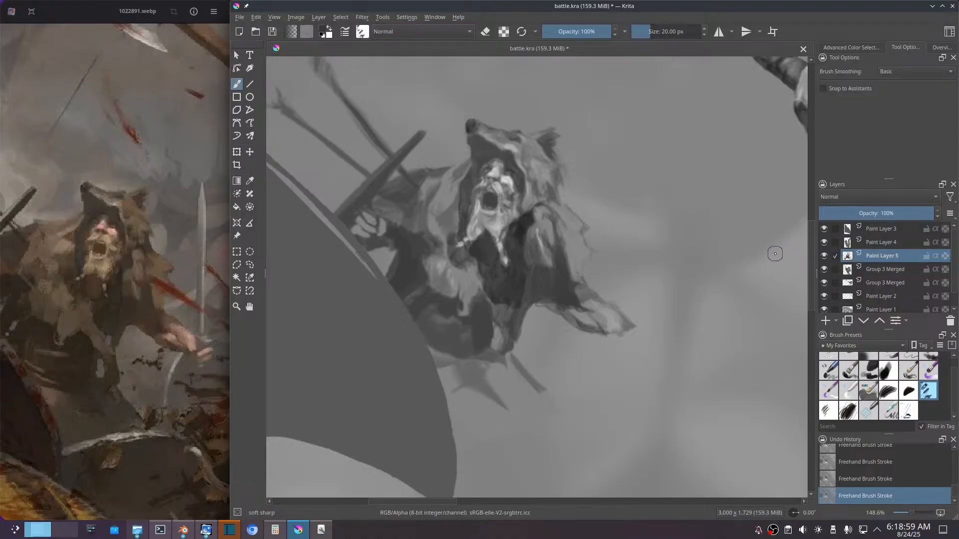
key(ctrl+m)
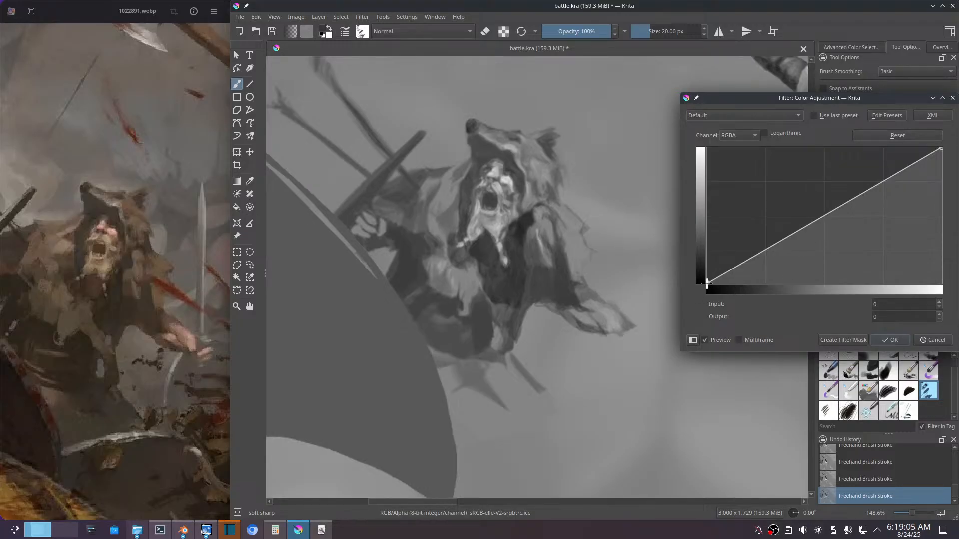
mouse_move(707, 284)
mouse_down()
mouse_move(705, 274)
mouse_move(706, 284)
mouse_up()
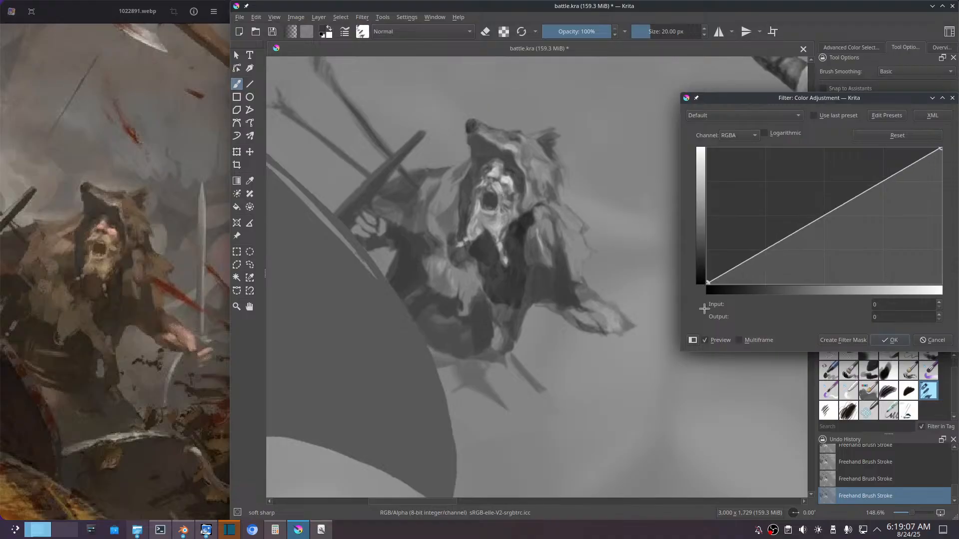
click(932, 341)
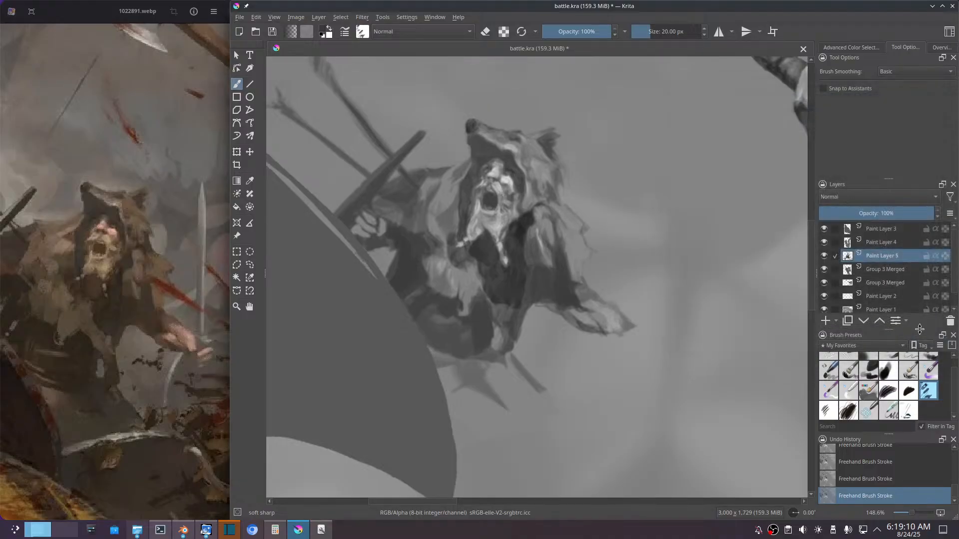
Step: Lighten the multiply shadow layer Paint Layer 4 with a Color Adjustment curve, raising the black point at input 0 to output 62
click(888, 246)
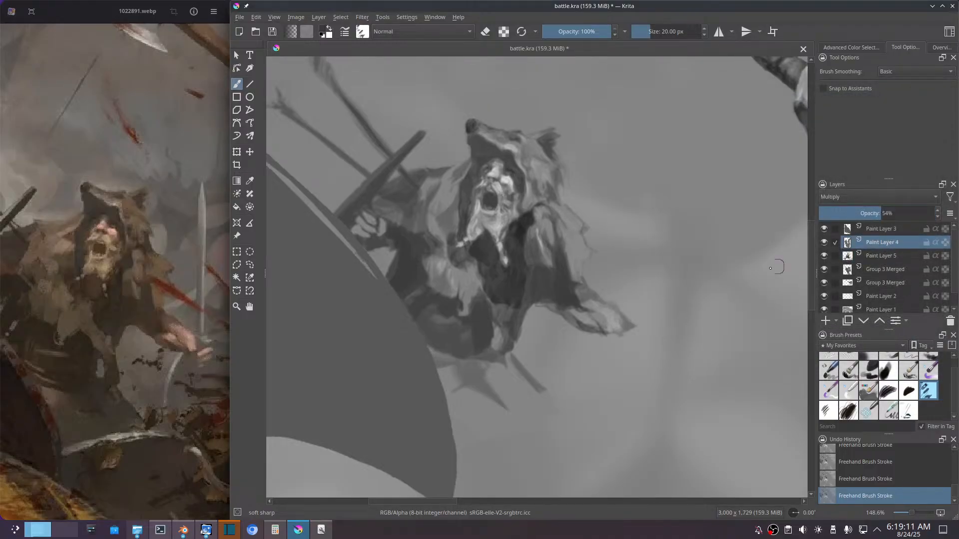
ctrl+click(721, 271)
key(ctrl+m)
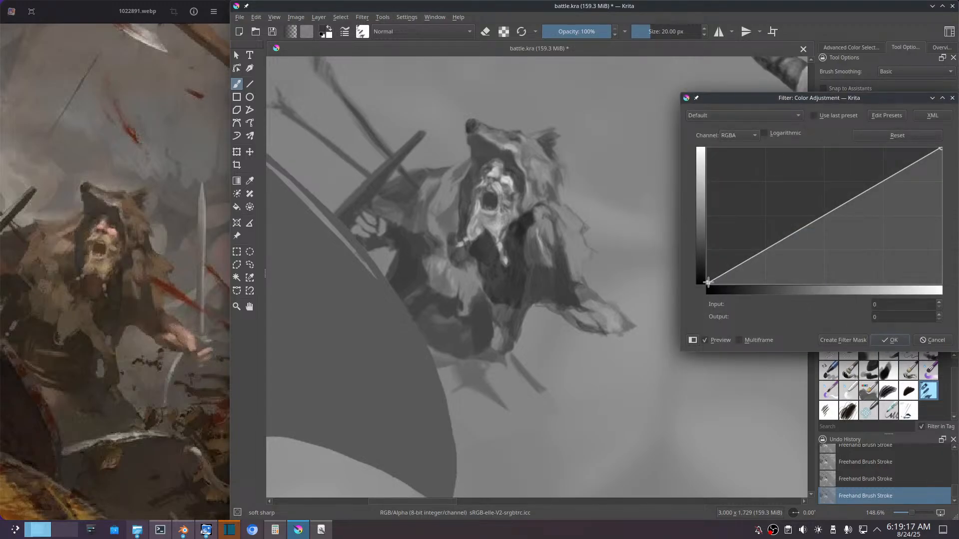
drag(709, 283, 700, 250)
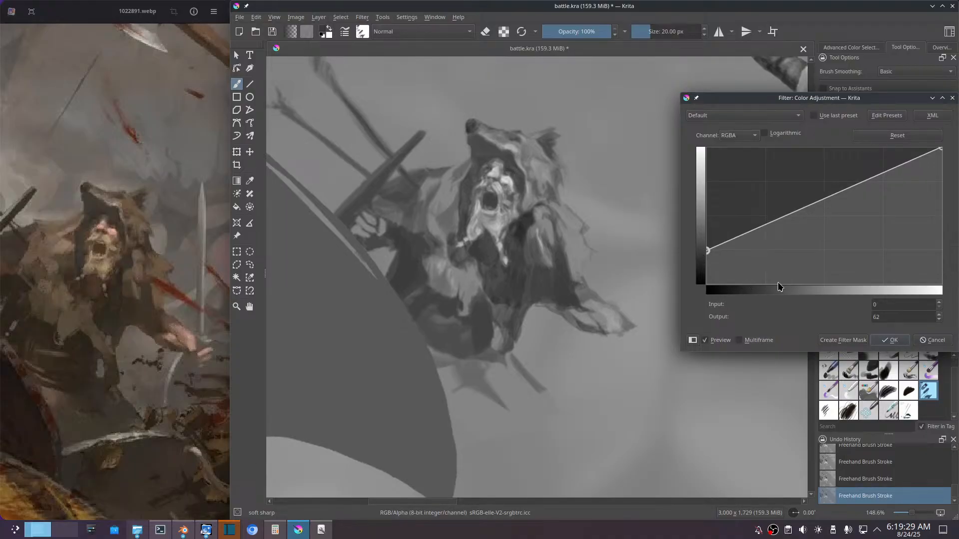
click(899, 340)
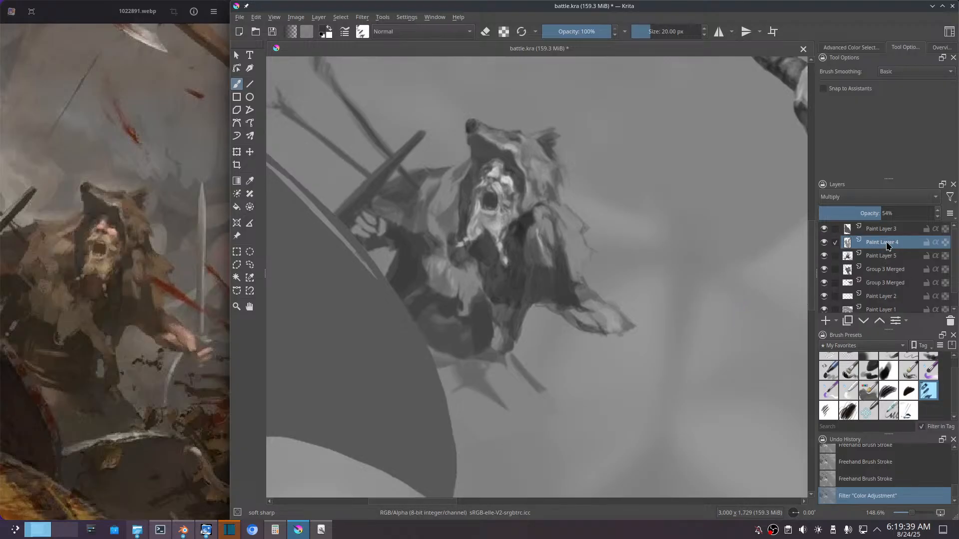
Step: Merge Paint Layer 5 down into the warrior's Group 3 Merged layer, and merge the multiply Paint Layer 4 down into it as well
mouse_move(887, 246)
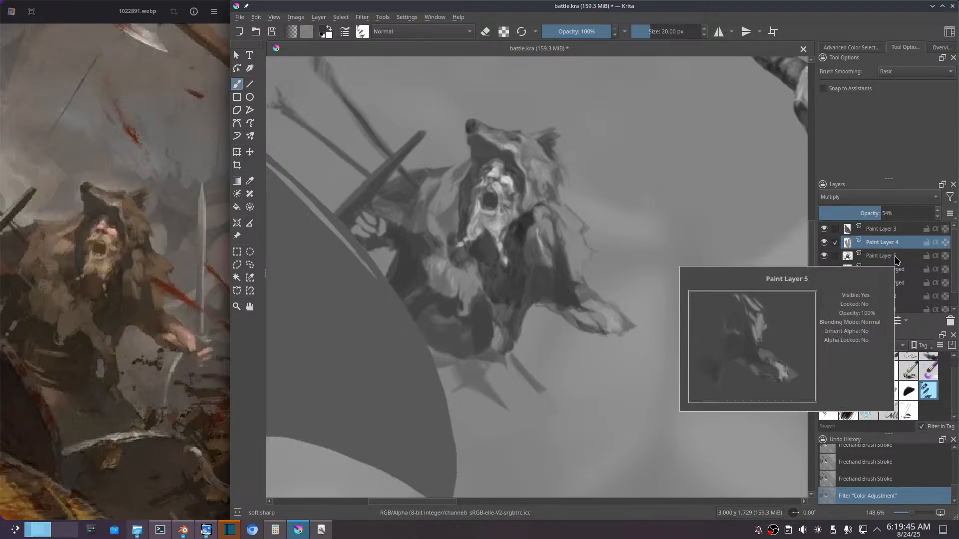
mouse_move(893, 274)
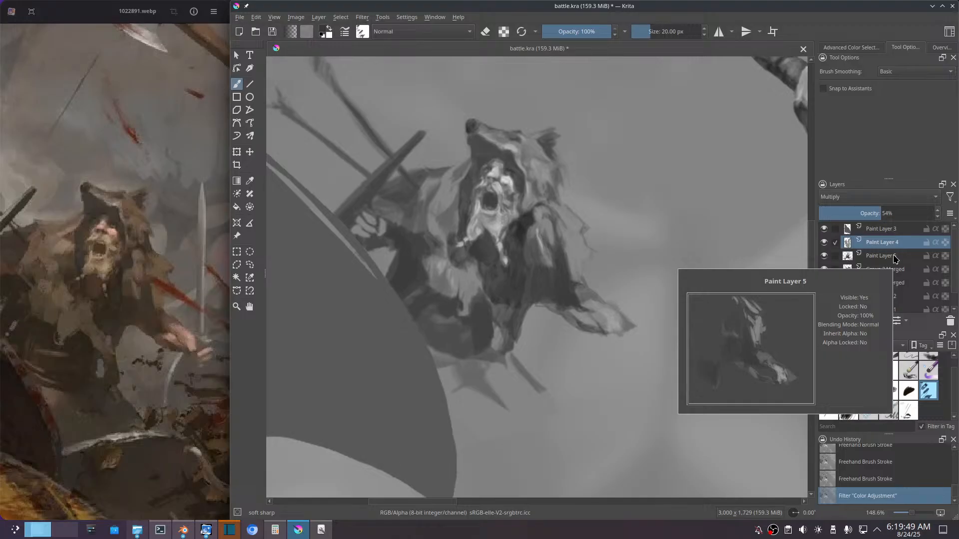
click(895, 257)
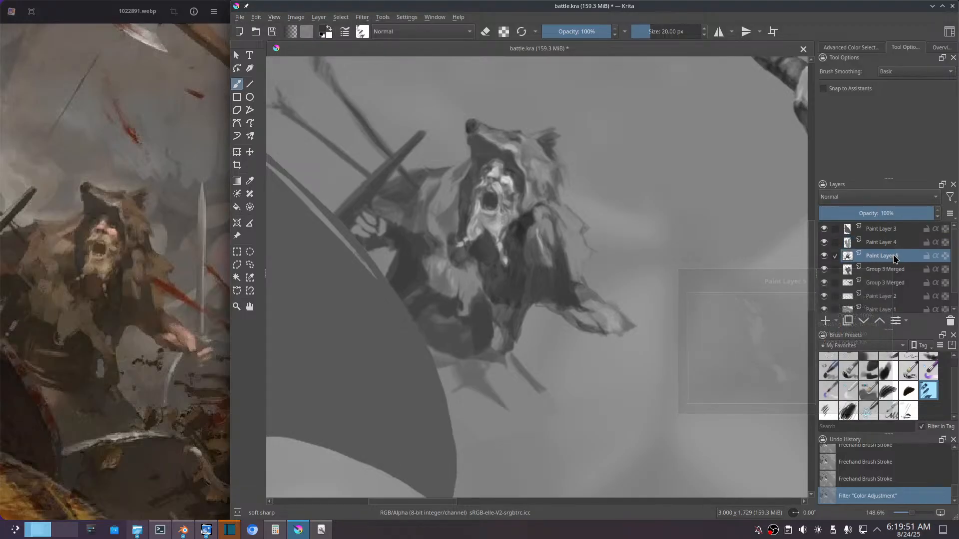
mouse_move(893, 272)
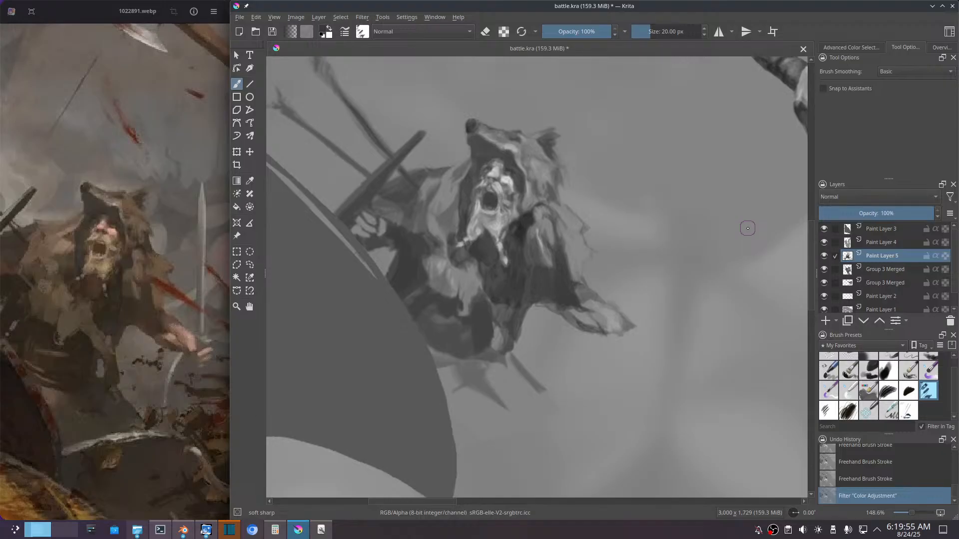
key(ctrl+e)
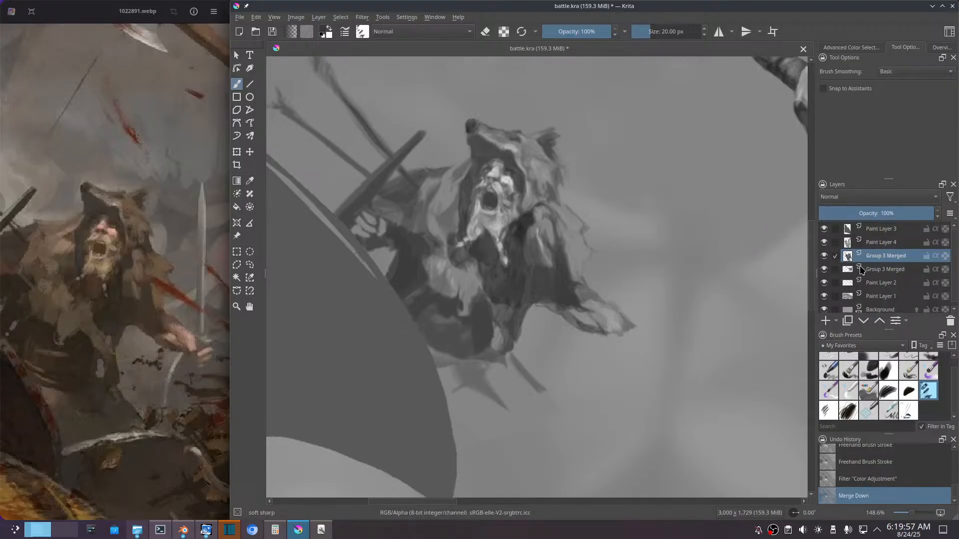
click(877, 245)
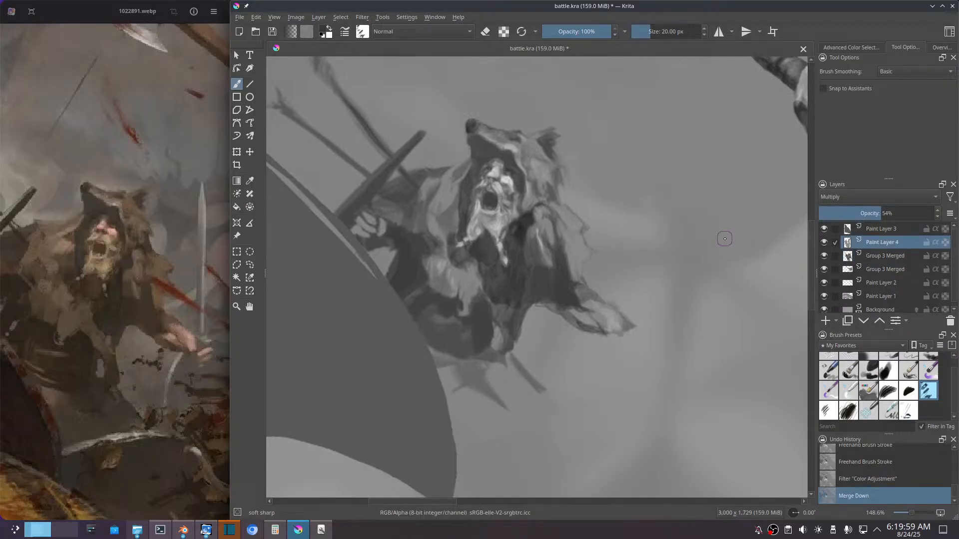
ctrl+click(711, 238)
key(ctrl+e)
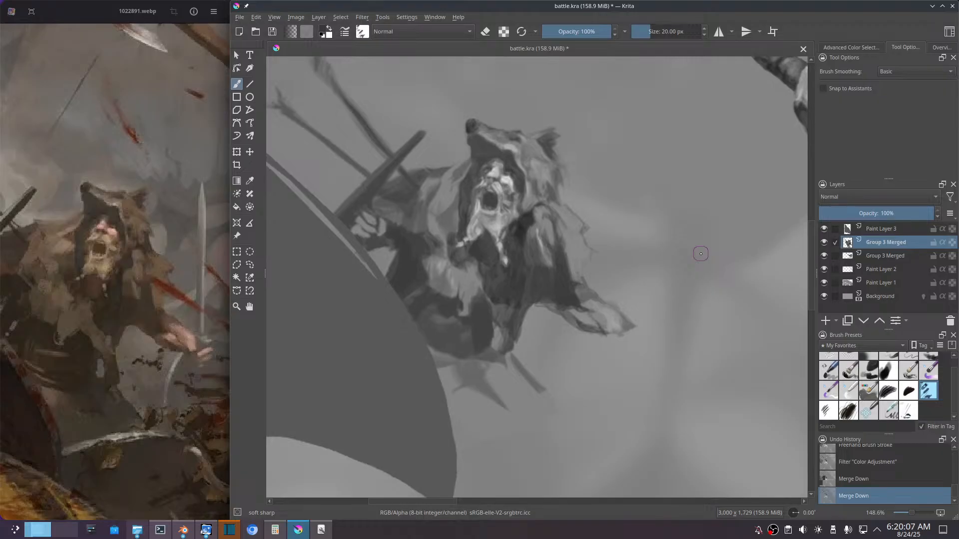
Step: Add a new paint layer above the merged warrior layer and paint short strokes along the lower edge of the chest at the waist
key(Insert)
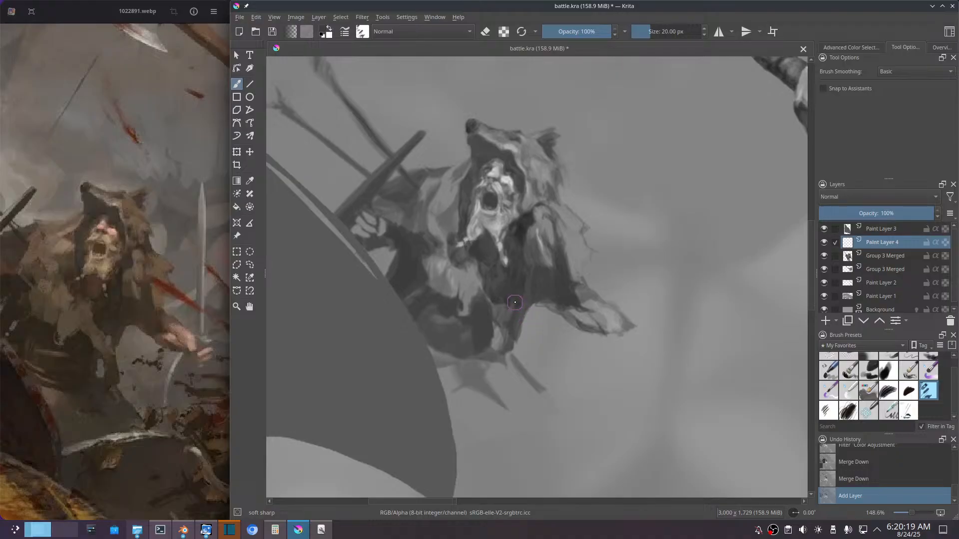
click(511, 302)
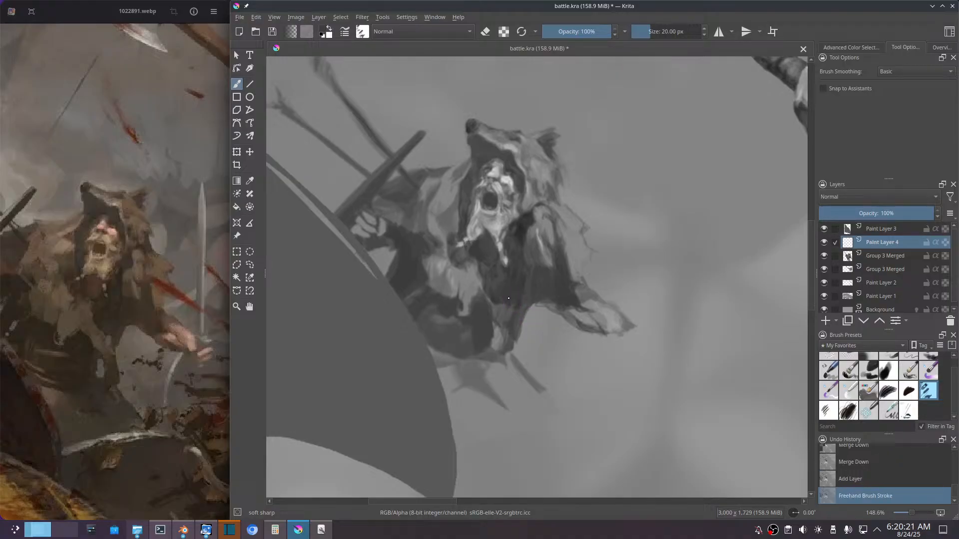
click(513, 300)
drag(519, 307, 506, 302)
click(506, 296)
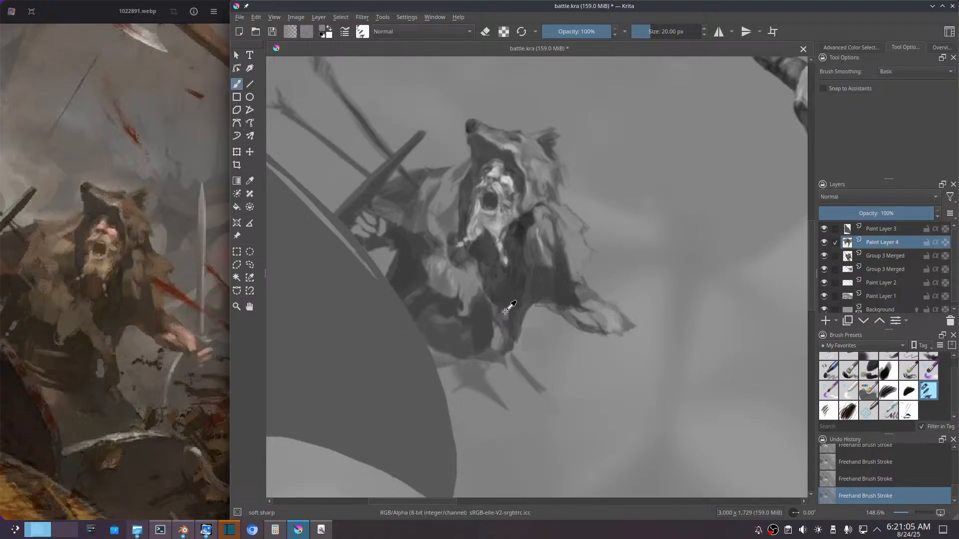
Step: Sample a tone at the waist and rework the fur below the chest, down to the diagonal shaft beneath the body
ctrl+click(506, 313)
ctrl+click(507, 313)
mouse_move(519, 380)
mouse_down()
mouse_move(518, 352)
mouse_move(524, 368)
mouse_up()
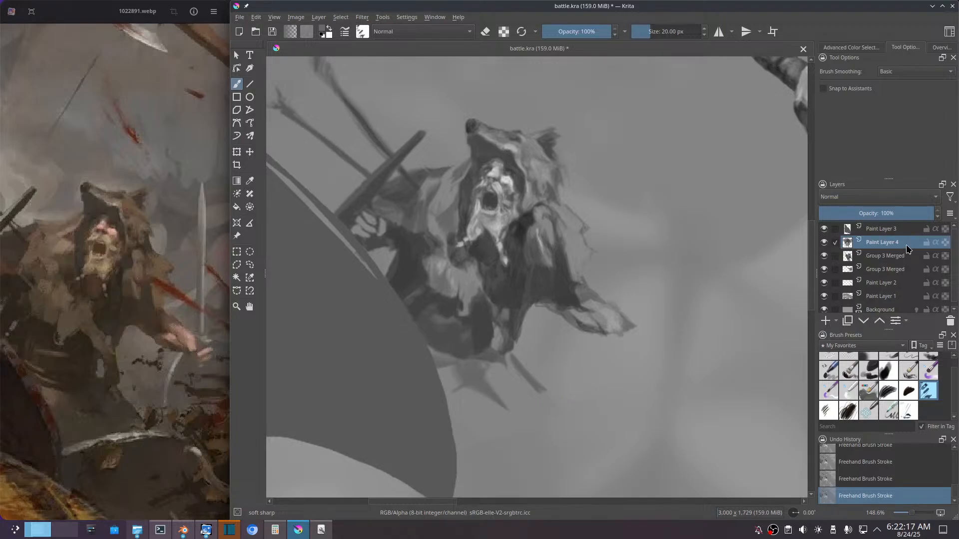
Step: Merge Paint Layer 4 with the reworked waist fur down into the warrior's Group 3 Merged layer
mouse_move(907, 246)
ctrl+click(769, 324)
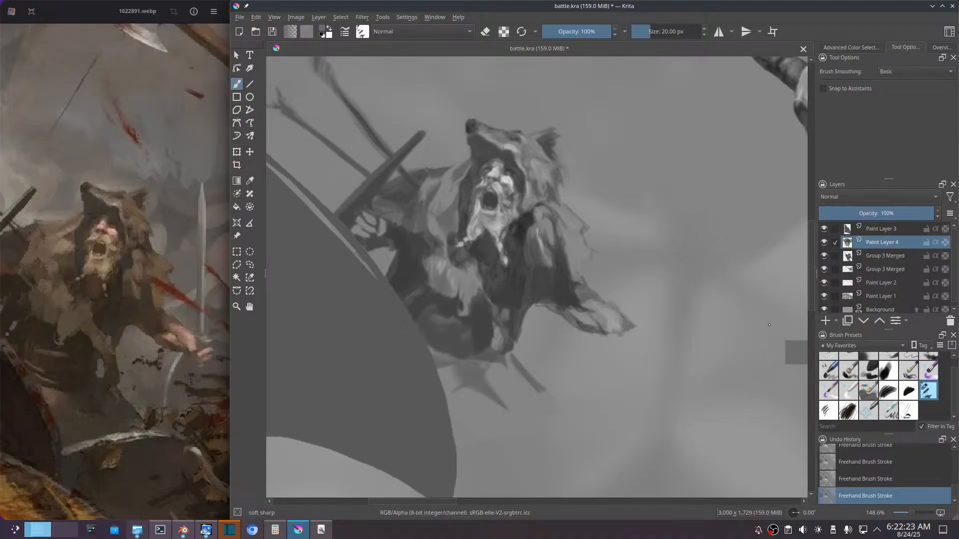
key(ctrl+e)
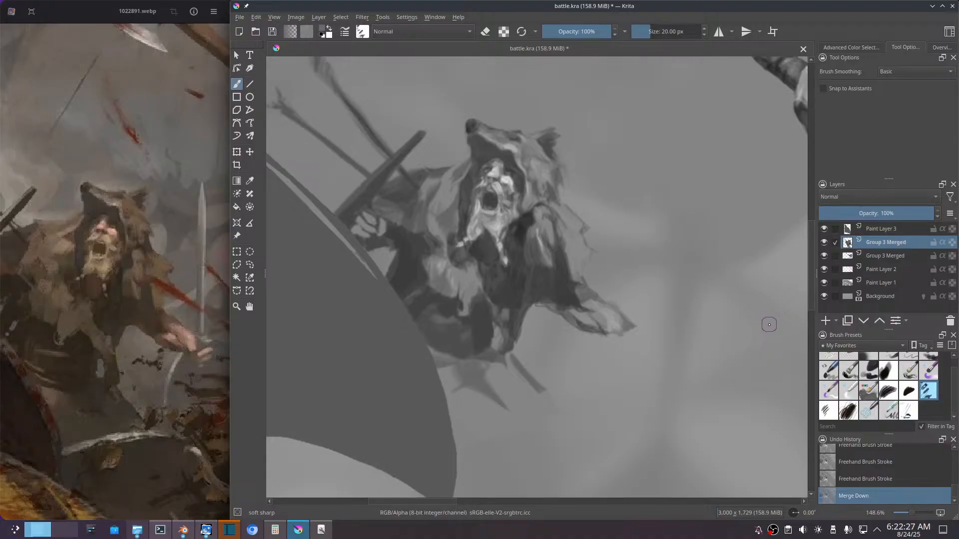
Step: Liquify the warrior layer with a brush size of 61.97, reshaping the waist, the outstretched forearm and the loose fur behind the shoulder
key(ctrl+t)
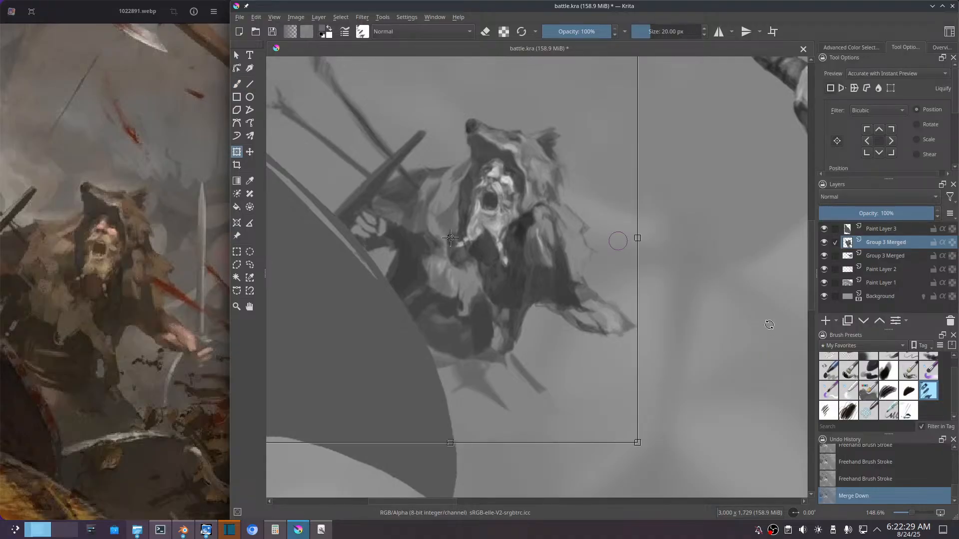
click(879, 88)
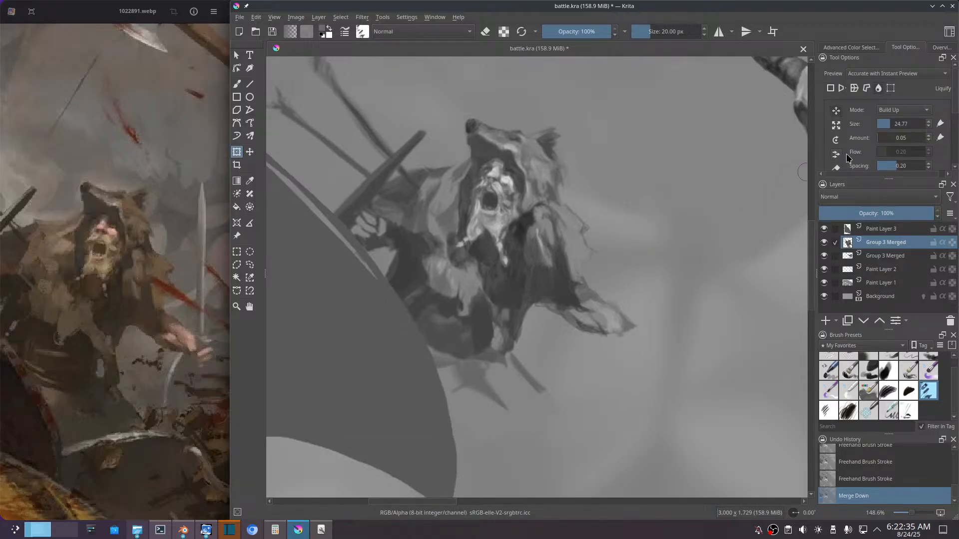
drag(900, 129, 918, 126)
mouse_move(511, 311)
mouse_down()
mouse_move(504, 293)
mouse_move(501, 322)
mouse_up()
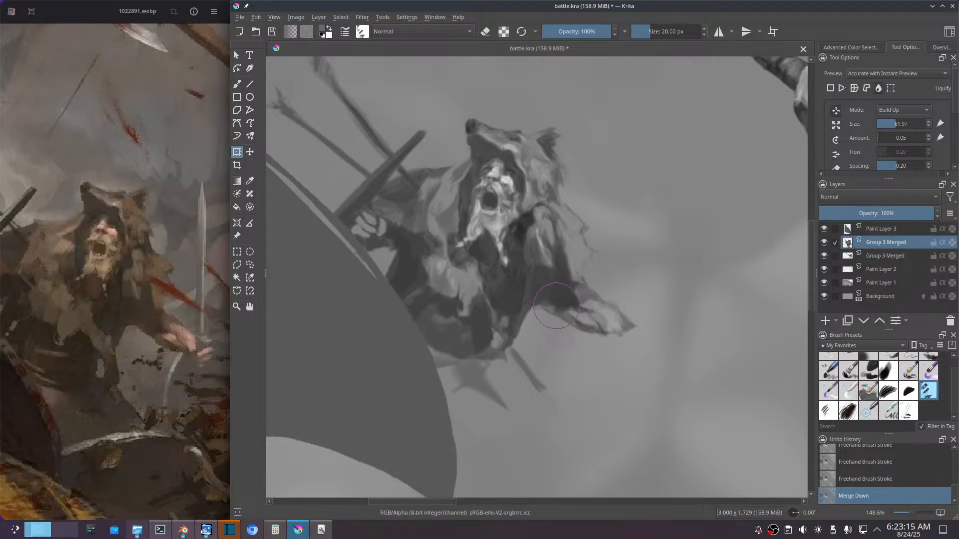
mouse_move(556, 310)
mouse_down()
mouse_move(524, 320)
mouse_move(531, 313)
mouse_move(549, 347)
mouse_move(535, 334)
mouse_move(546, 308)
mouse_move(540, 323)
mouse_move(592, 359)
mouse_up()
mouse_move(605, 262)
mouse_down()
mouse_move(571, 279)
mouse_move(606, 257)
mouse_move(586, 267)
mouse_move(578, 249)
mouse_move(589, 272)
mouse_up()
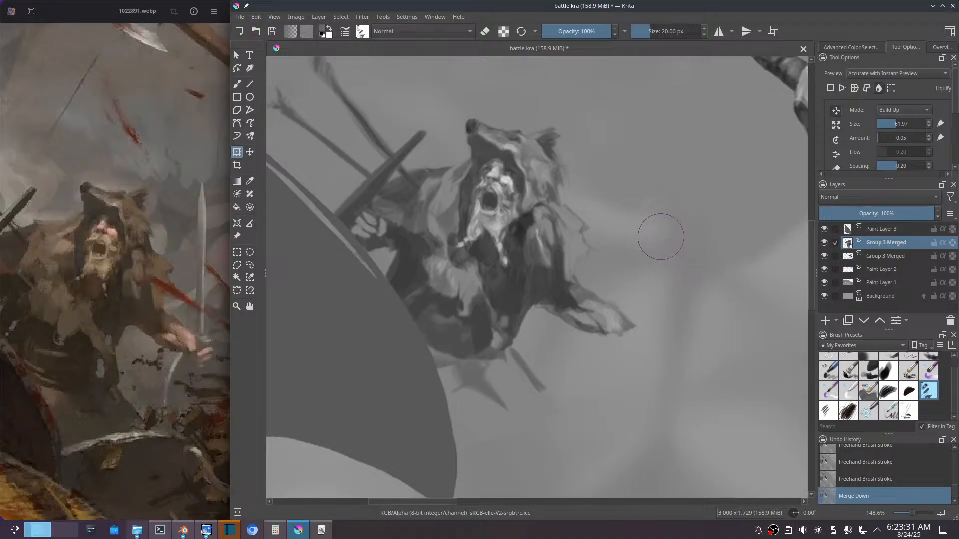
mouse_move(580, 199)
mouse_down()
mouse_move(565, 215)
mouse_move(549, 210)
mouse_move(552, 233)
mouse_move(537, 214)
mouse_move(539, 230)
mouse_move(538, 211)
mouse_move(575, 184)
mouse_move(546, 190)
mouse_move(538, 216)
mouse_move(533, 203)
mouse_move(536, 214)
mouse_move(565, 204)
mouse_move(604, 211)
mouse_move(610, 231)
mouse_move(544, 214)
mouse_move(591, 229)
mouse_move(592, 198)
mouse_move(560, 201)
mouse_move(568, 191)
mouse_move(580, 200)
mouse_move(577, 215)
mouse_move(601, 213)
mouse_up()
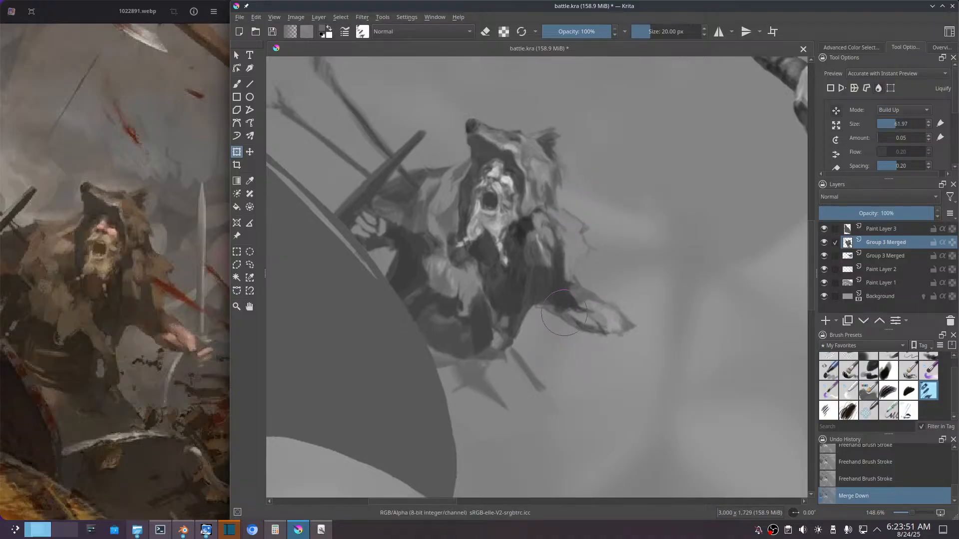
mouse_move(608, 223)
mouse_down()
mouse_move(593, 203)
mouse_move(587, 221)
mouse_move(600, 227)
mouse_move(598, 260)
mouse_move(610, 269)
mouse_move(585, 263)
mouse_up()
Step: Enlarge the liquify brush to 202.50, nudge the lower body and outstretched hand, and apply the transform
drag(904, 125, 906, 124)
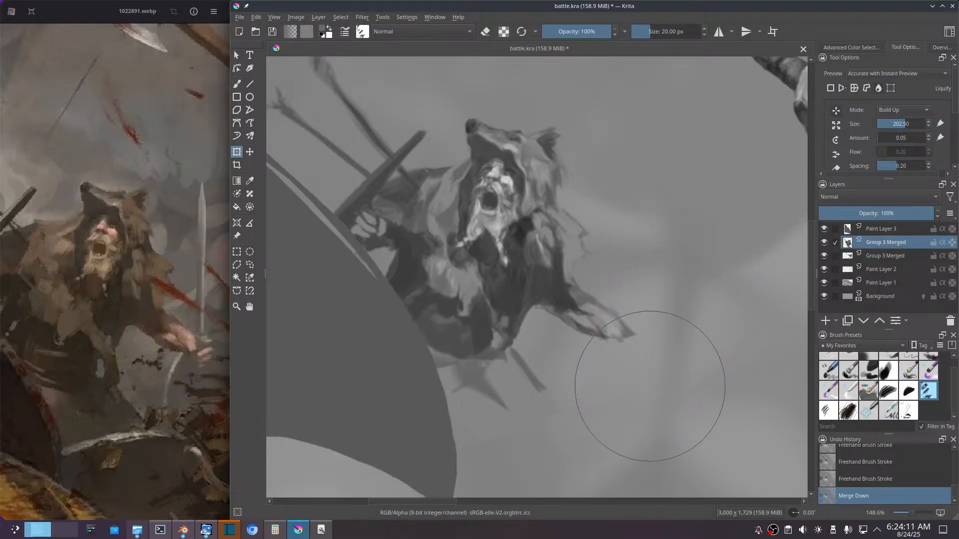
mouse_move(610, 393)
mouse_down()
mouse_move(607, 373)
mouse_move(624, 353)
mouse_move(605, 372)
mouse_up()
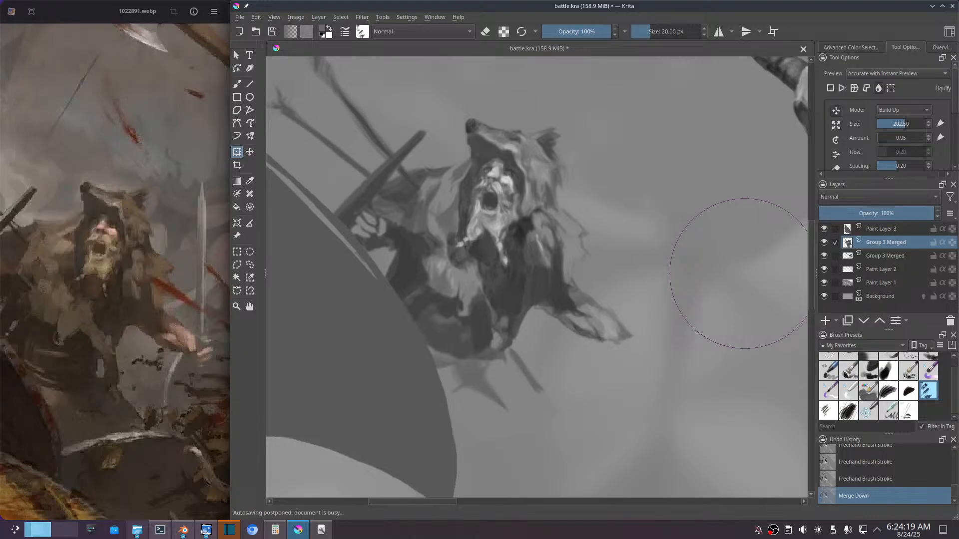
key(Return)
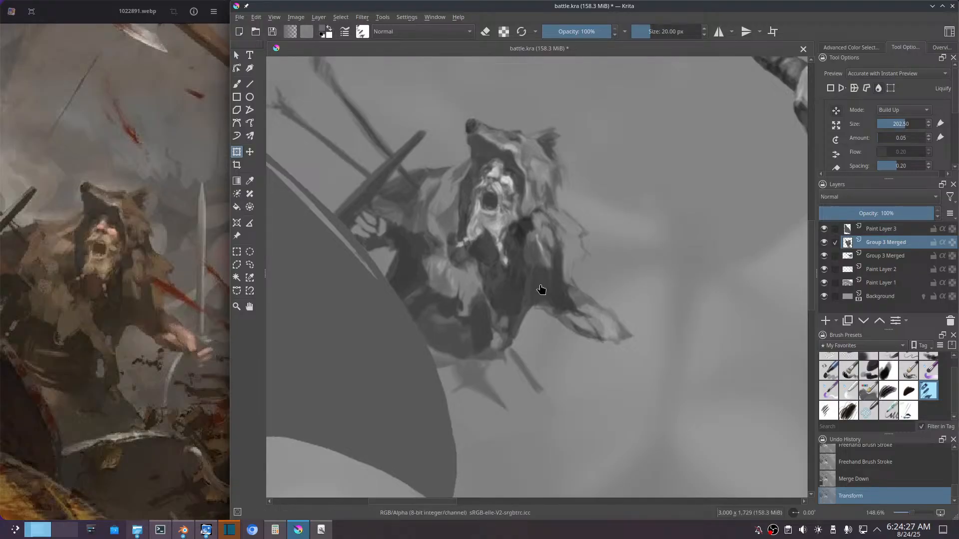
Step: Sample a beard tone, add a new paint layer above the warrior and repaint the outstretched forearm and hand
key(b)
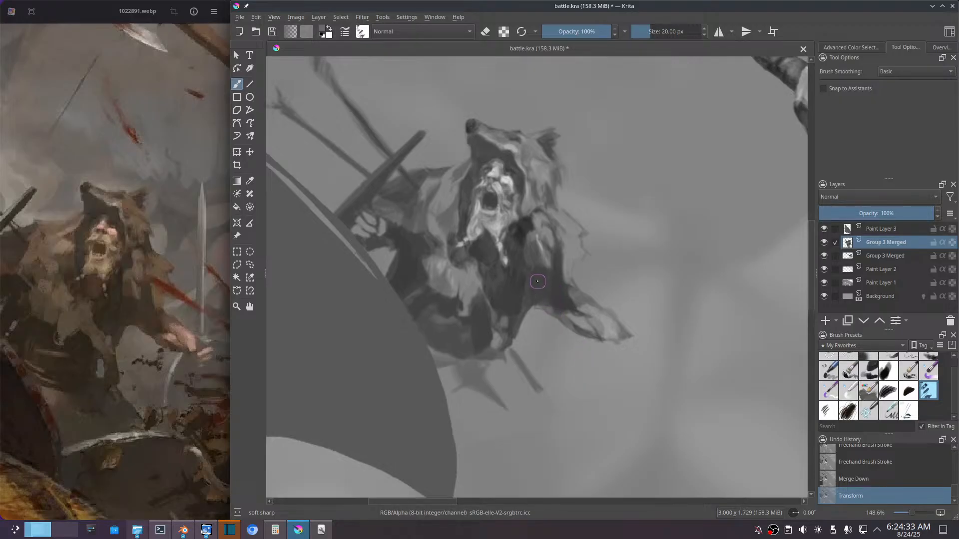
ctrl+click(477, 229)
key(Insert)
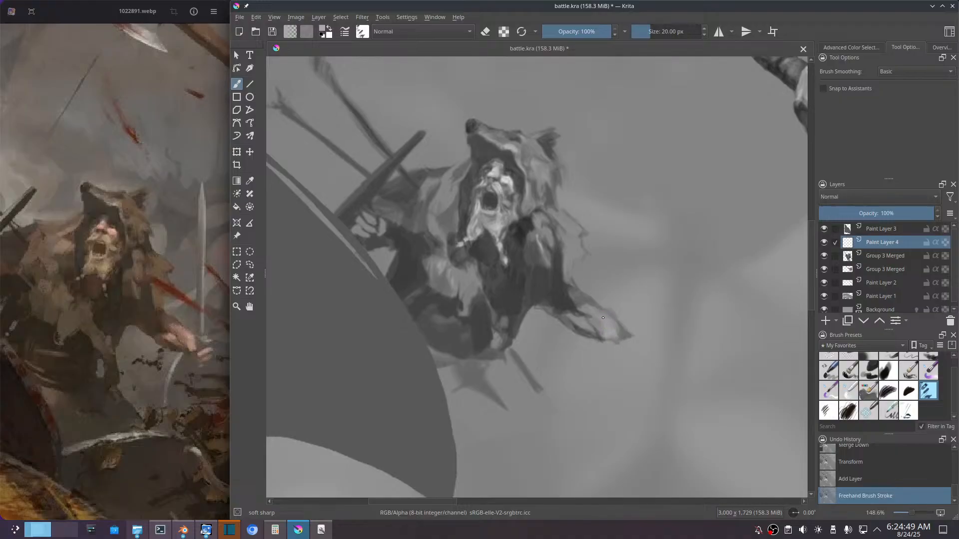
mouse_move(603, 318)
mouse_down()
mouse_move(616, 332)
mouse_move(608, 327)
mouse_up()
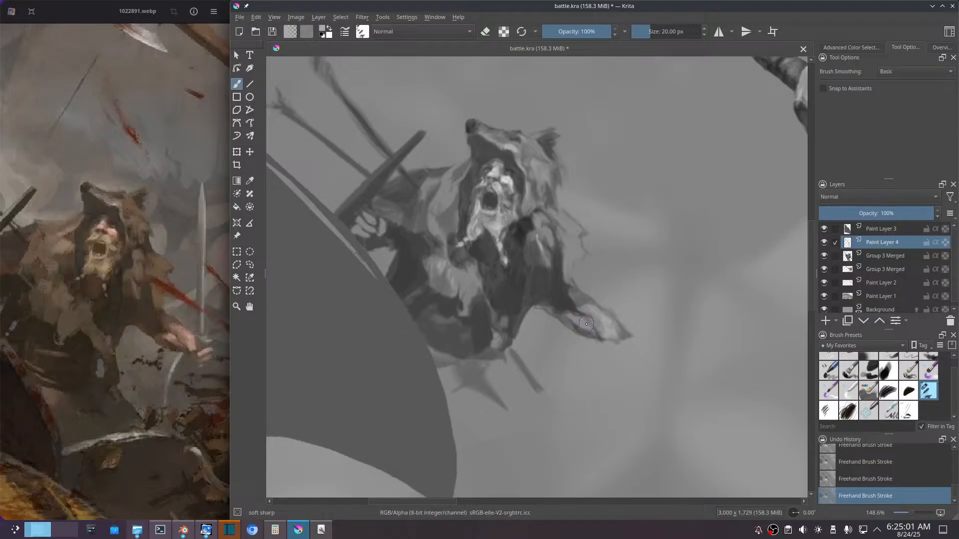
drag(584, 319, 585, 322)
ctrl+click(573, 323)
drag(573, 327, 602, 342)
drag(608, 345, 603, 340)
Step: Paint short strokes over the forearm, sleeve and hanging fur beside the arm, comparing the newest strokes by undoing and restoring them
drag(591, 299, 586, 295)
ctrl+click(568, 299)
ctrl+click(543, 251)
drag(568, 273, 568, 260)
drag(572, 246, 577, 249)
drag(597, 340, 590, 320)
key(ctrl+z)
key(ctrl+z)
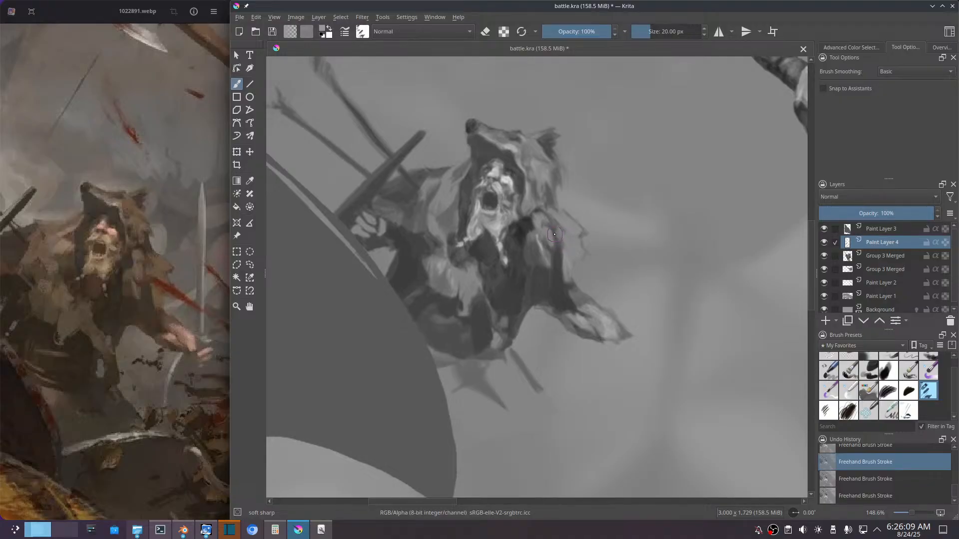
key(ctrl+shift+z)
key(ctrl+shift+z)
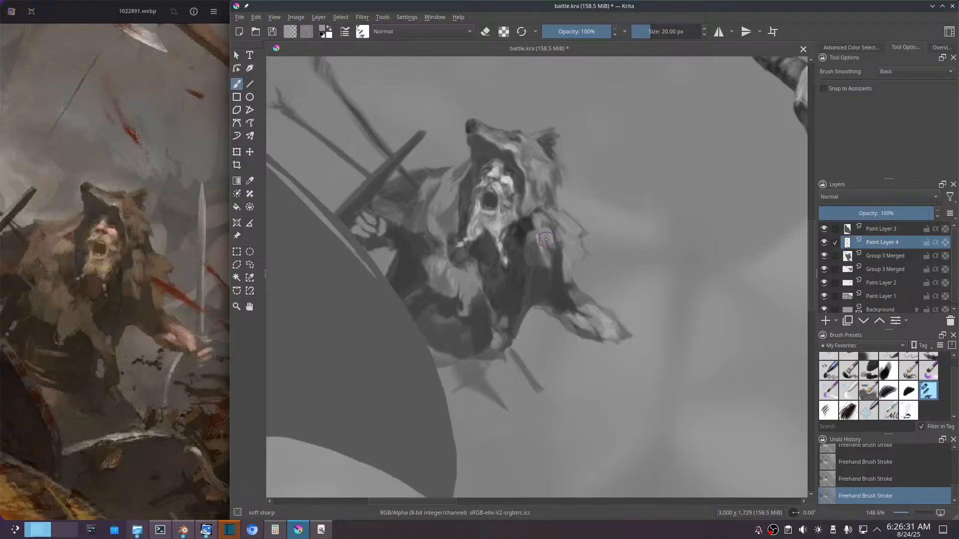
Step: Refine the fur tufts on the upper arm and its outer edge, and touch up the underside of the forearm
drag(547, 244, 544, 243)
drag(550, 249, 544, 242)
drag(575, 265, 575, 275)
ctrl+click(573, 267)
drag(597, 341, 572, 334)
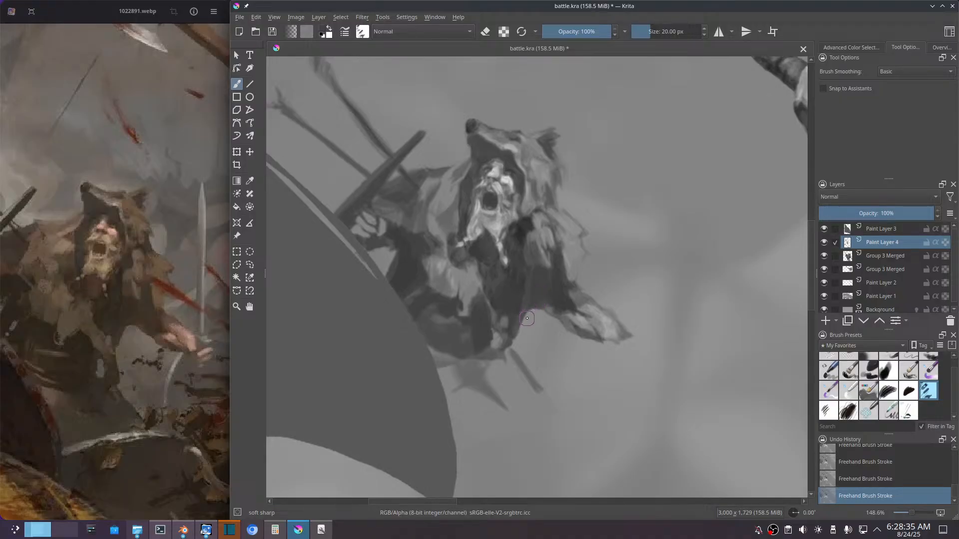
Step: Paint long vertical strokes down the dark fold between the chest and the sleeve of the outstretched arm
ctrl+click(525, 280)
mouse_move(522, 263)
mouse_down()
mouse_move(527, 272)
mouse_move(521, 252)
mouse_move(526, 294)
mouse_up()
mouse_move(519, 260)
mouse_down()
mouse_move(519, 354)
mouse_move(517, 302)
mouse_up()
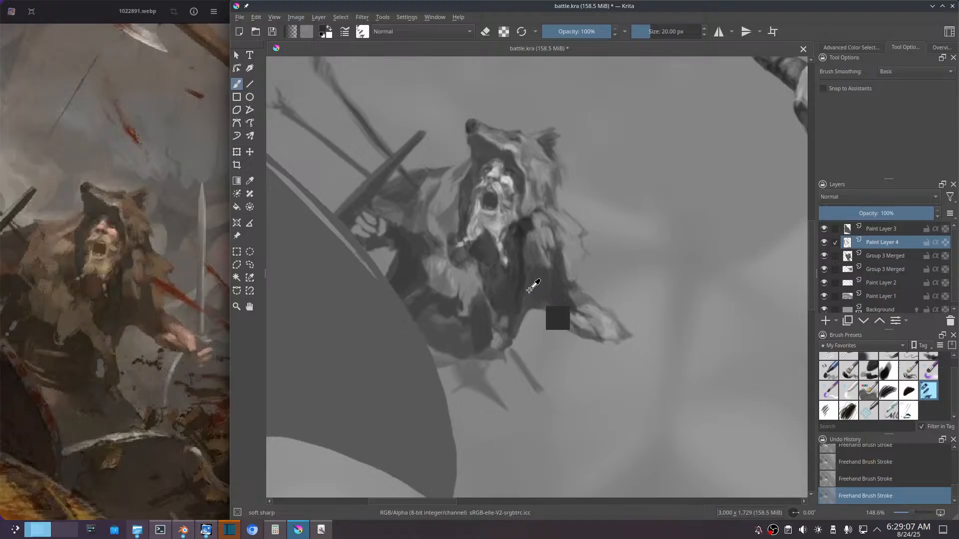
Step: Sample the fold's dark tone and rework the shadow under the shoulder fur, redoing the last stroke
ctrl+click(525, 262)
mouse_move(524, 250)
mouse_down()
mouse_move(525, 248)
mouse_move(527, 270)
mouse_move(526, 259)
mouse_move(535, 275)
mouse_move(549, 270)
mouse_move(531, 267)
mouse_move(536, 262)
mouse_move(527, 270)
mouse_move(524, 248)
mouse_up()
ctrl+click(532, 234)
drag(527, 232, 530, 248)
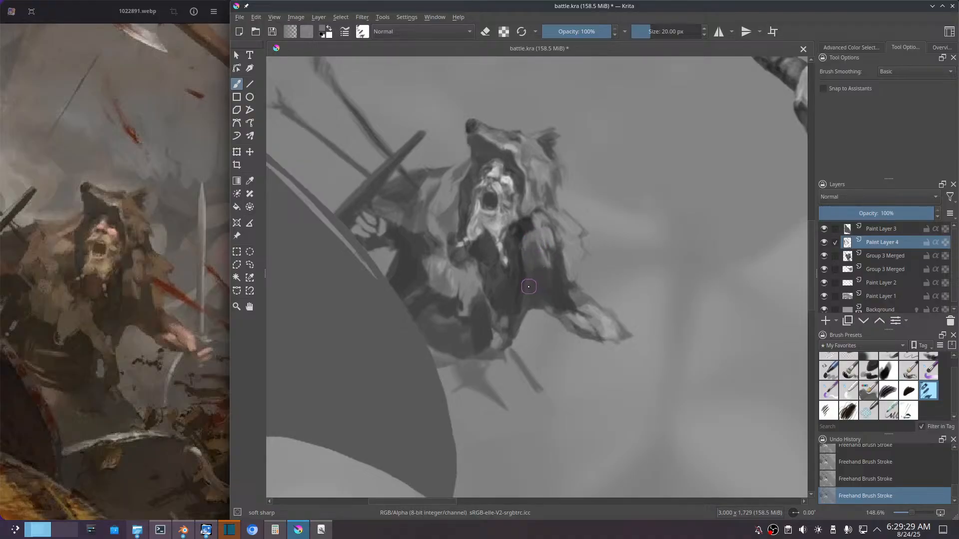
key(ctrl+z)
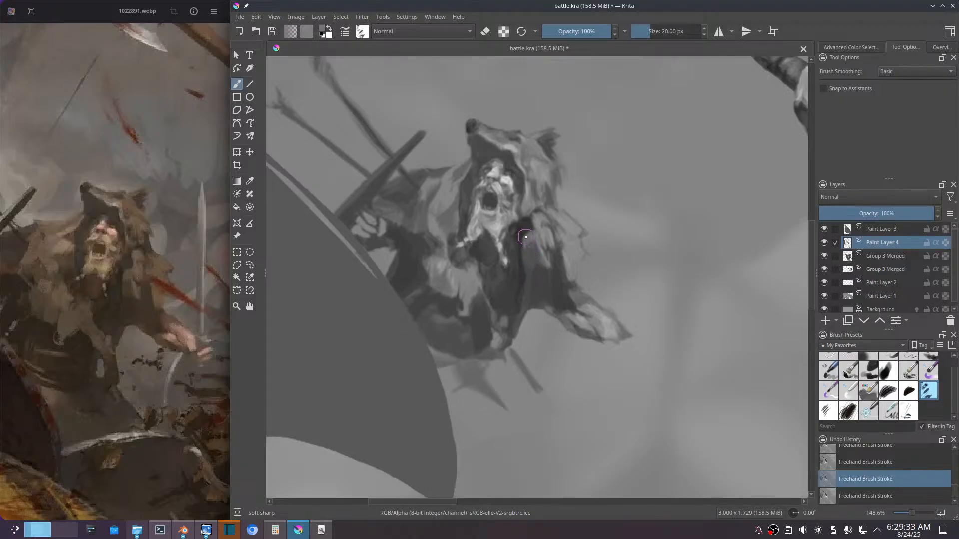
mouse_move(526, 237)
mouse_down()
mouse_move(524, 245)
mouse_move(531, 229)
mouse_up()
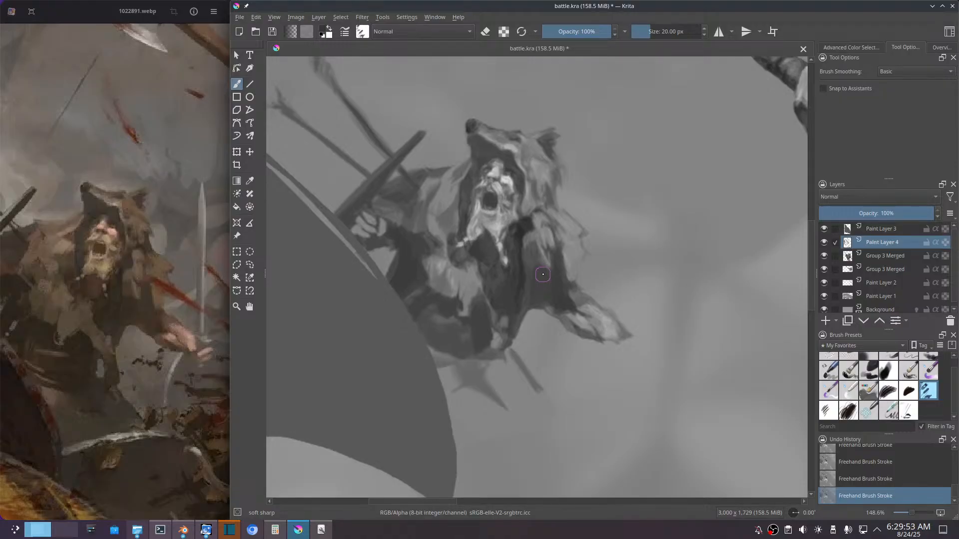
Step: Merge the arm and sleeve strokes on Paint Layer 4 down into the Group 3 Merged warrior layer
key(l)
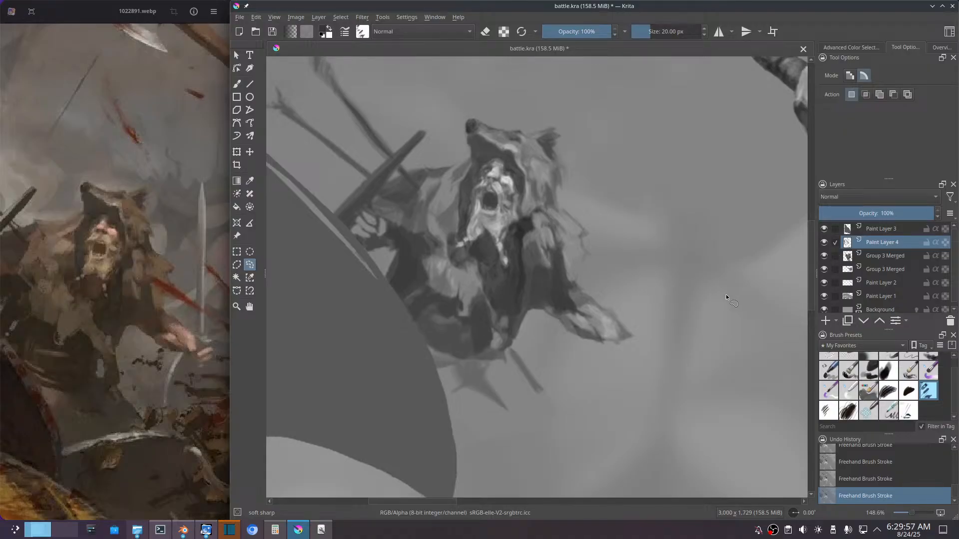
key(ctrl+e)
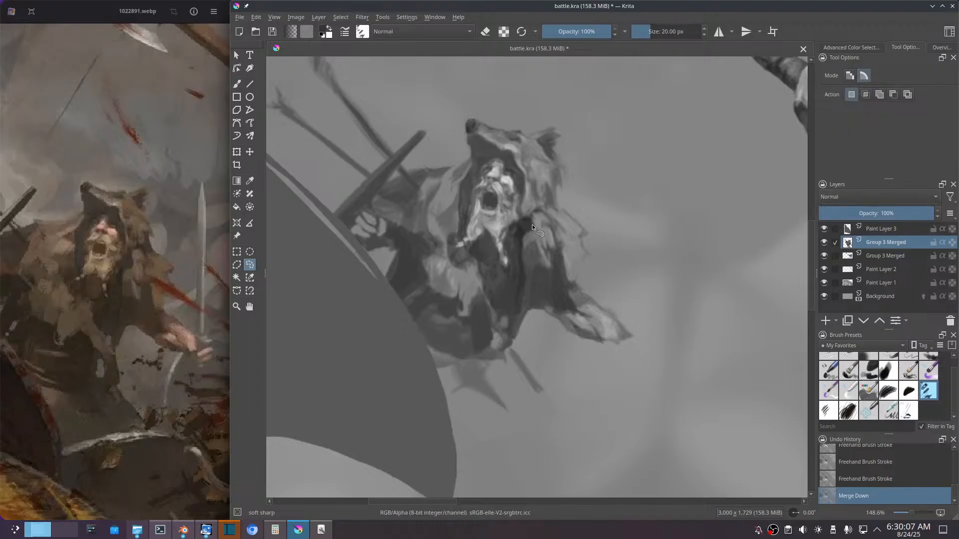
Step: Select the upper sleeve beneath the shoulder freehand, feather the selection and copy it to a new layer
mouse_move(531, 225)
mouse_down()
mouse_move(516, 267)
mouse_move(530, 290)
mouse_move(550, 280)
mouse_move(559, 256)
mouse_move(538, 218)
mouse_up()
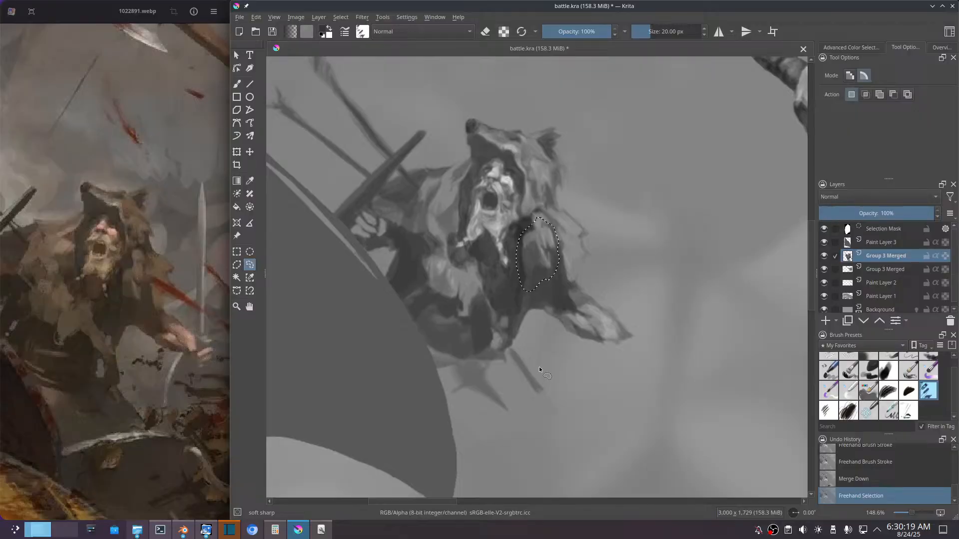
key(alt+s)
key(f)
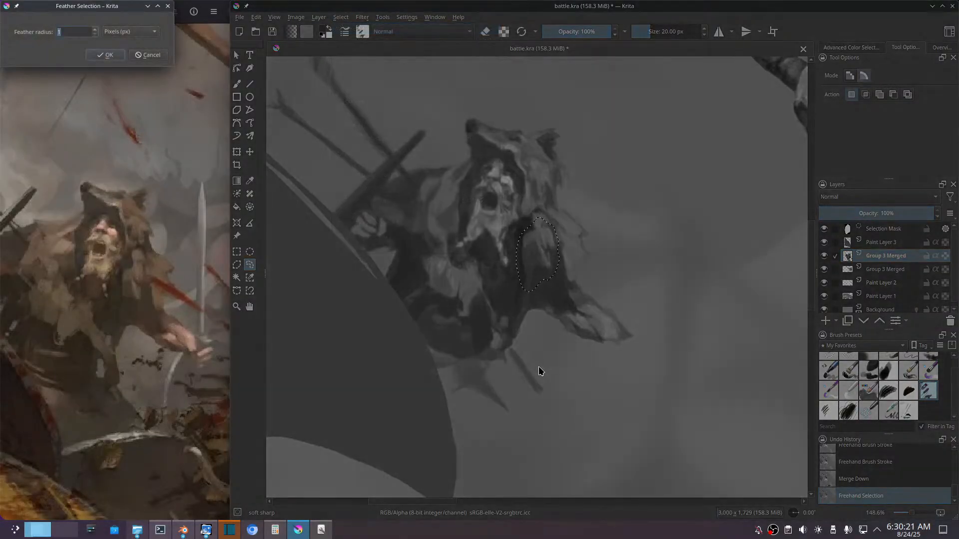
key(Return)
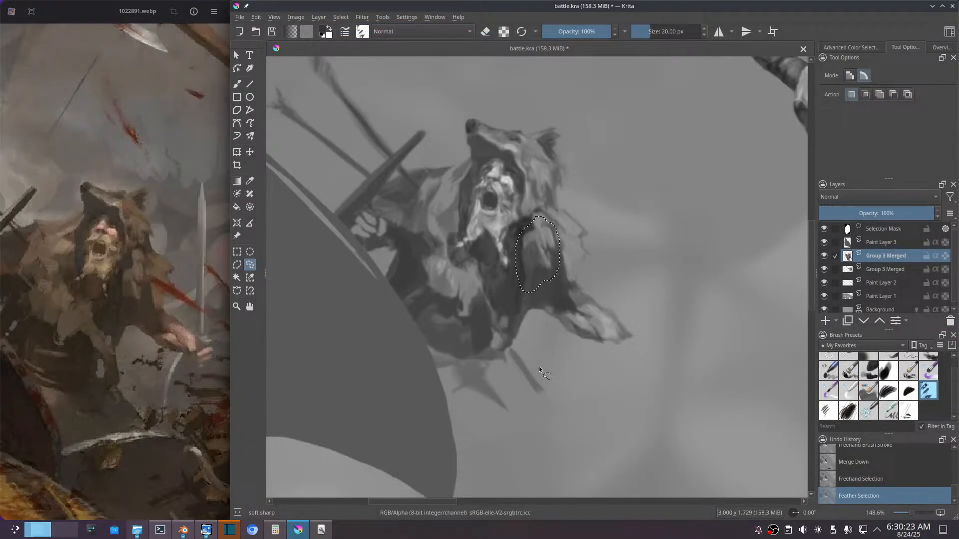
key(ctrl+alt+j)
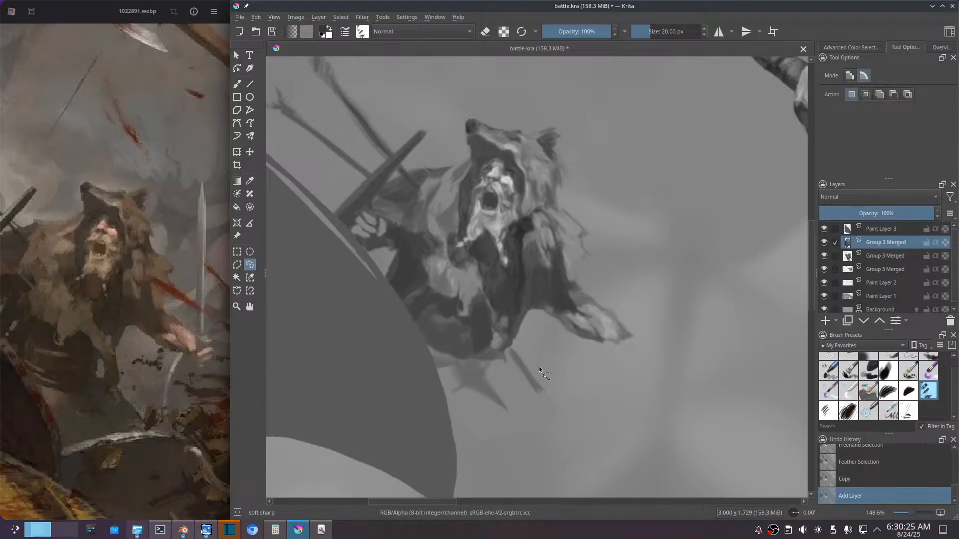
Step: Warp the copied sleeve piece with a 1 by 1 mesh transform, pulling its corners down, and apply it
key(ctrl+t)
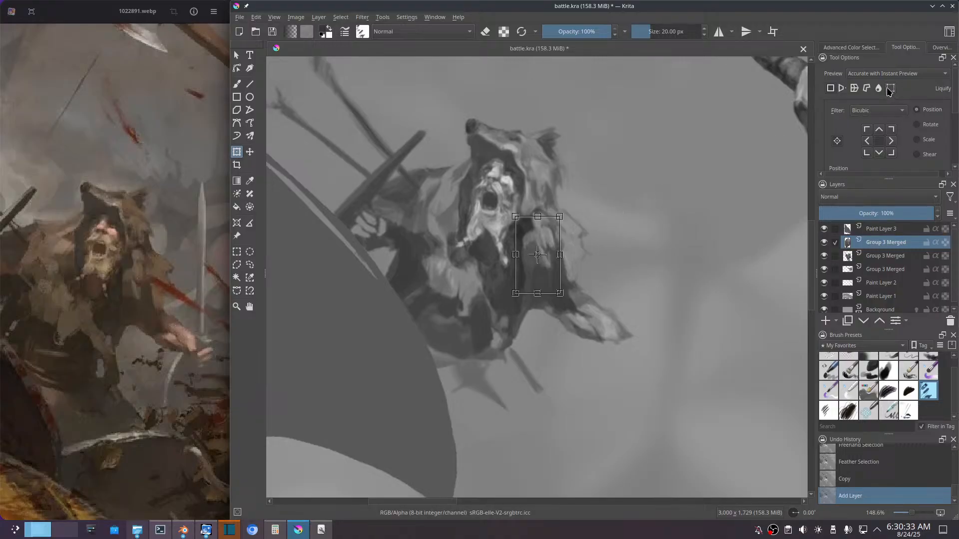
click(890, 89)
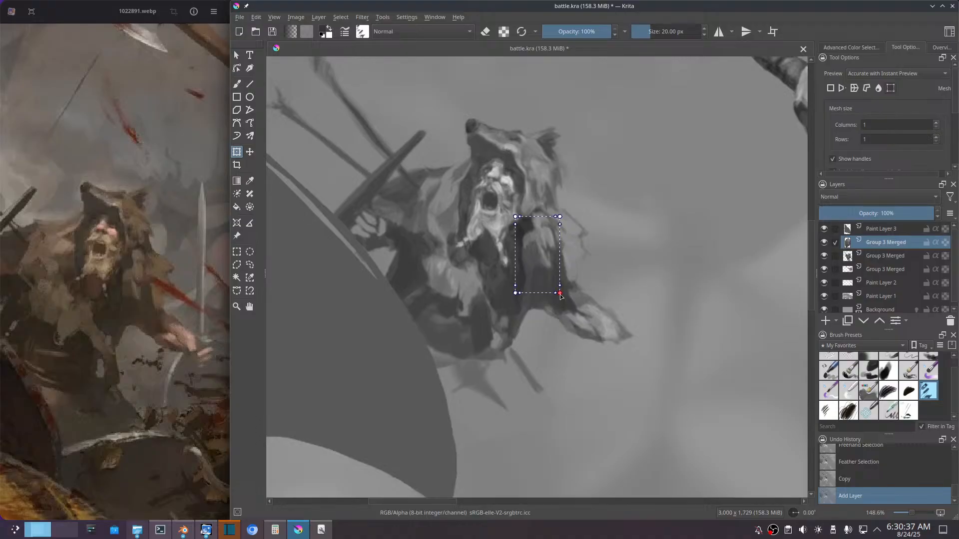
drag(562, 296, 513, 298)
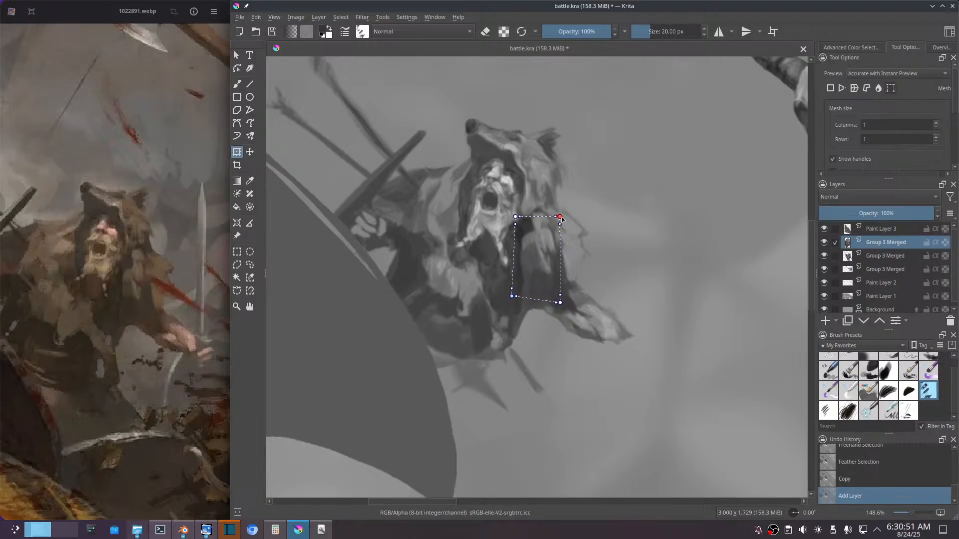
drag(562, 219, 563, 227)
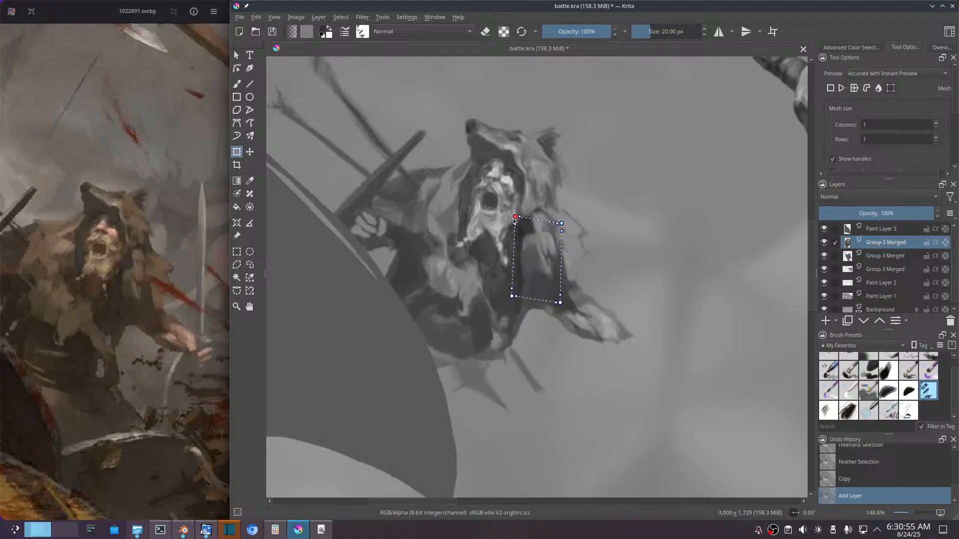
drag(516, 218, 517, 227)
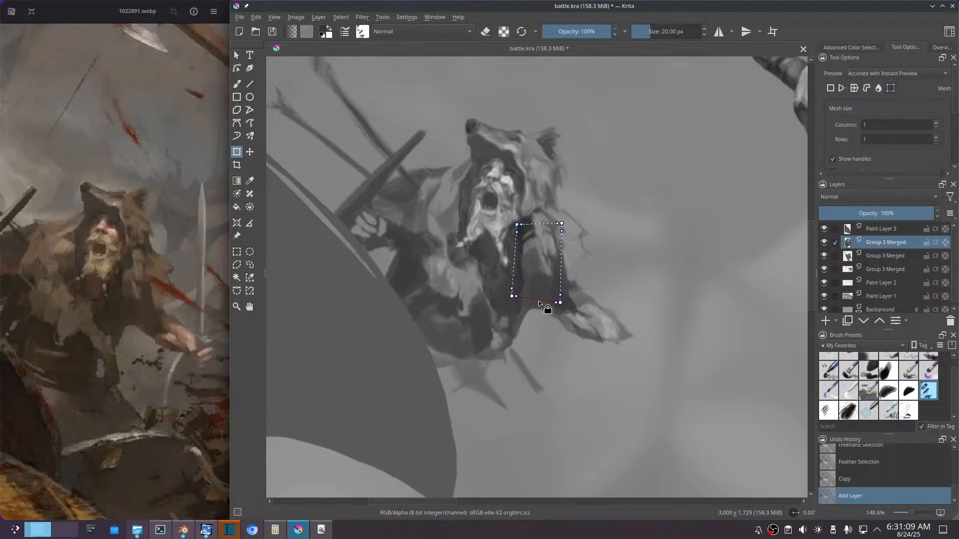
key(Return)
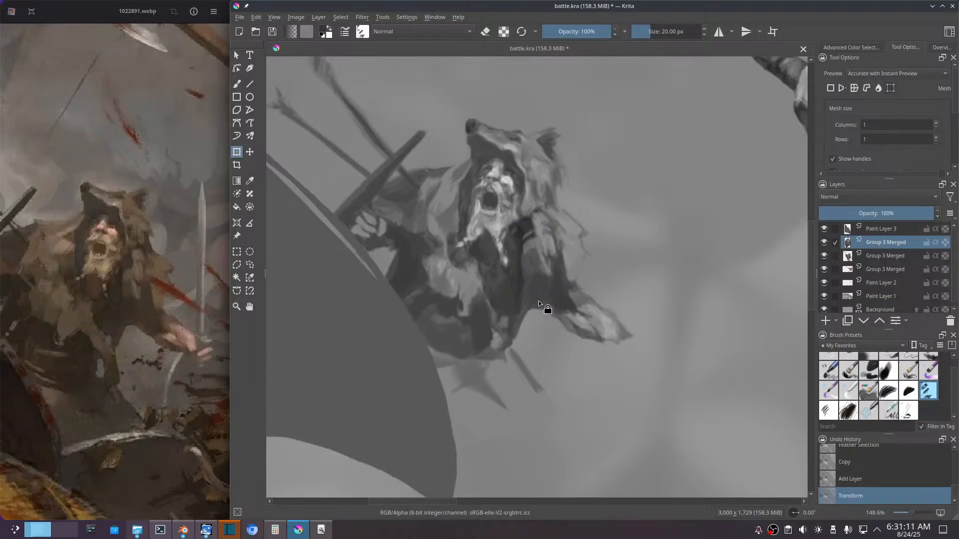
Step: Paint dark shadow tones with the 20 px brush where the upper sleeve meets the shoulder fur, sampling a tone from the sleeve
key(b)
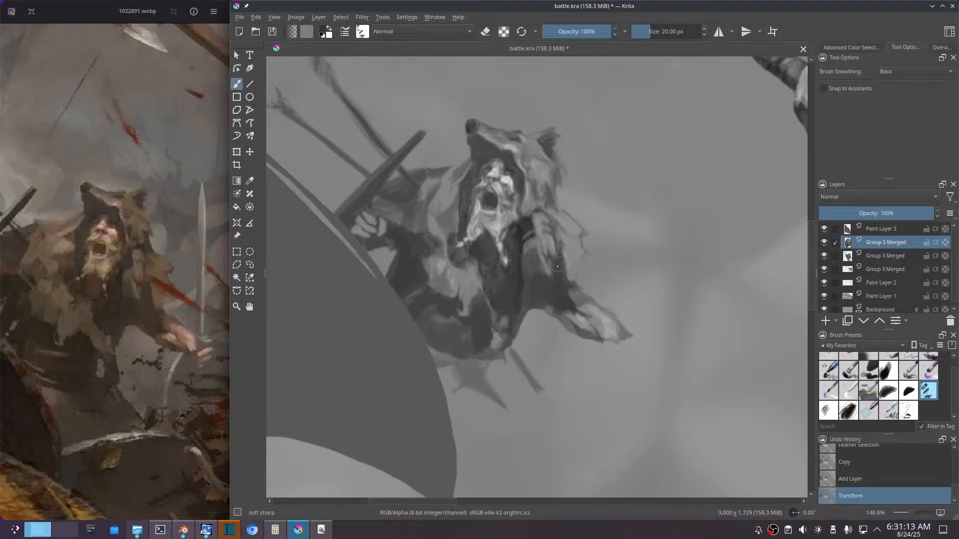
ctrl+click(529, 225)
drag(531, 236, 532, 234)
click(526, 237)
click(527, 236)
click(527, 237)
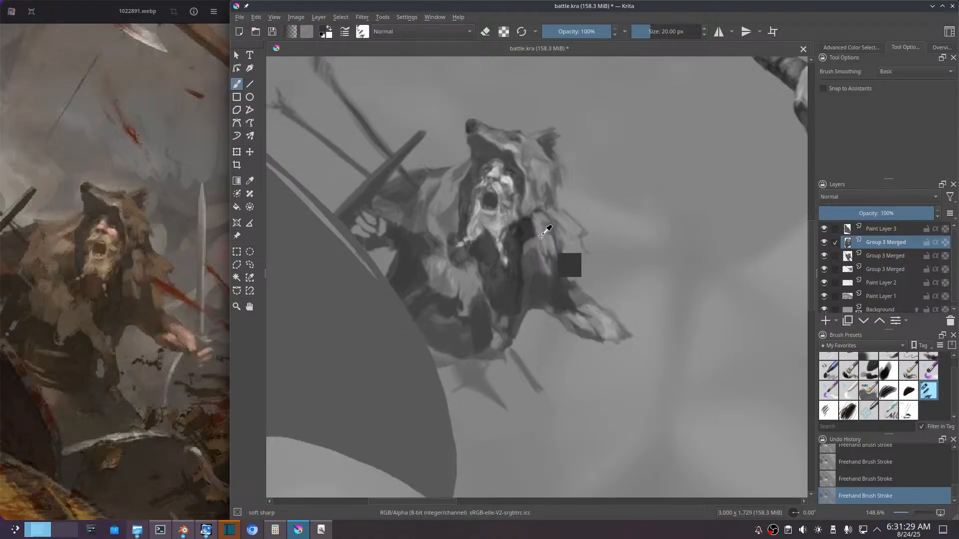
ctrl+click(541, 234)
drag(540, 228, 540, 240)
ctrl+click(529, 230)
ctrl+click(523, 243)
Step: Adjust the brush's grey value and rework the chest shadow between the beard and the upper sleeve with short strokes
click(859, 48)
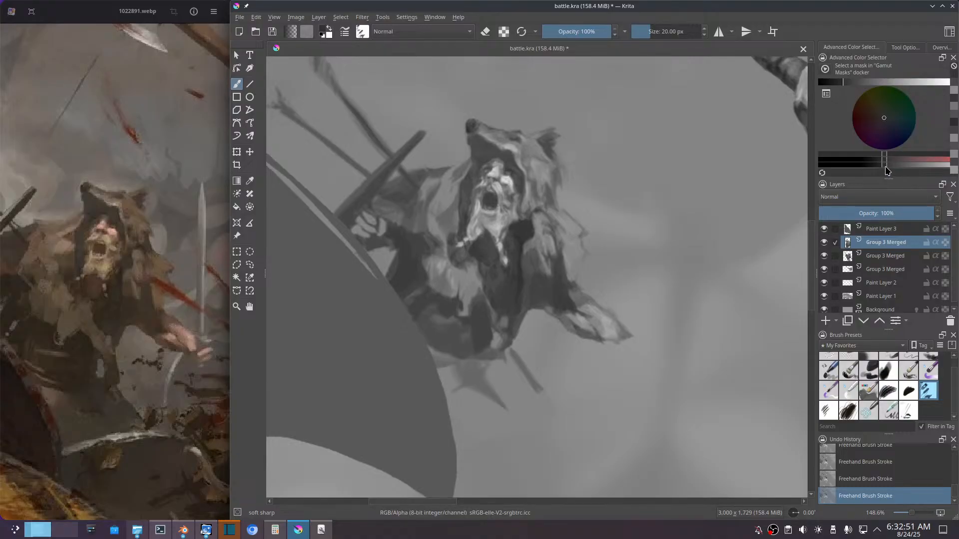
drag(885, 169, 881, 170)
mouse_move(520, 265)
mouse_down()
mouse_move(520, 276)
mouse_move(520, 246)
mouse_up()
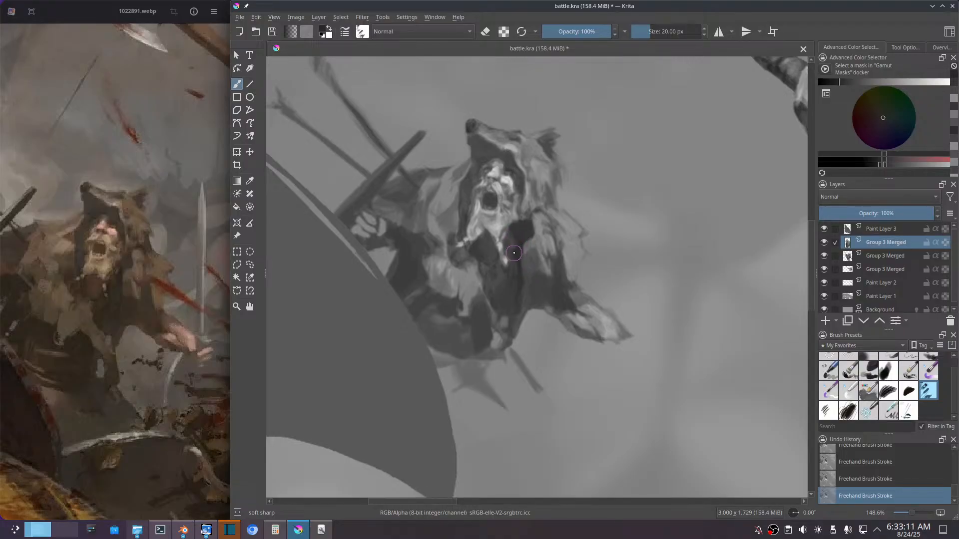
drag(527, 241, 514, 238)
ctrl+click(515, 231)
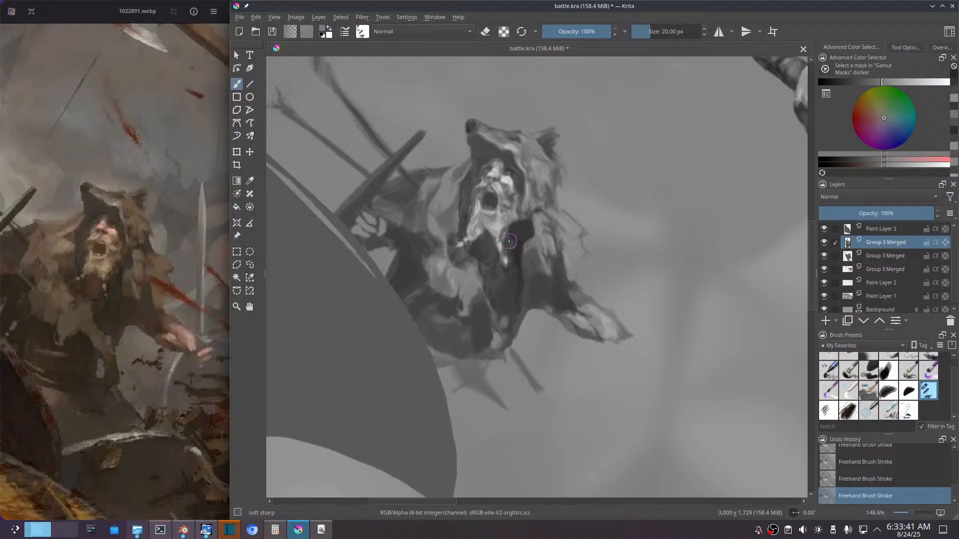
drag(512, 225, 508, 230)
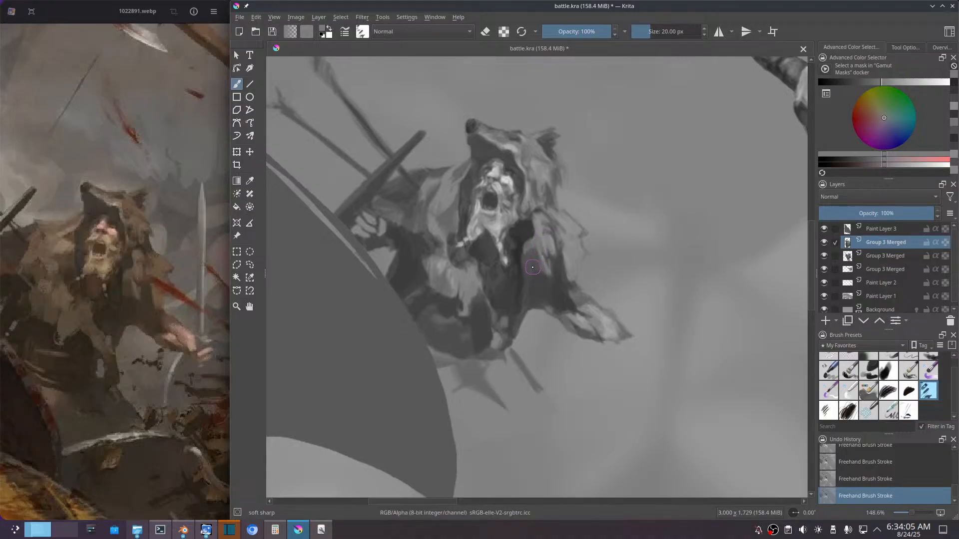
ctrl+click(519, 238)
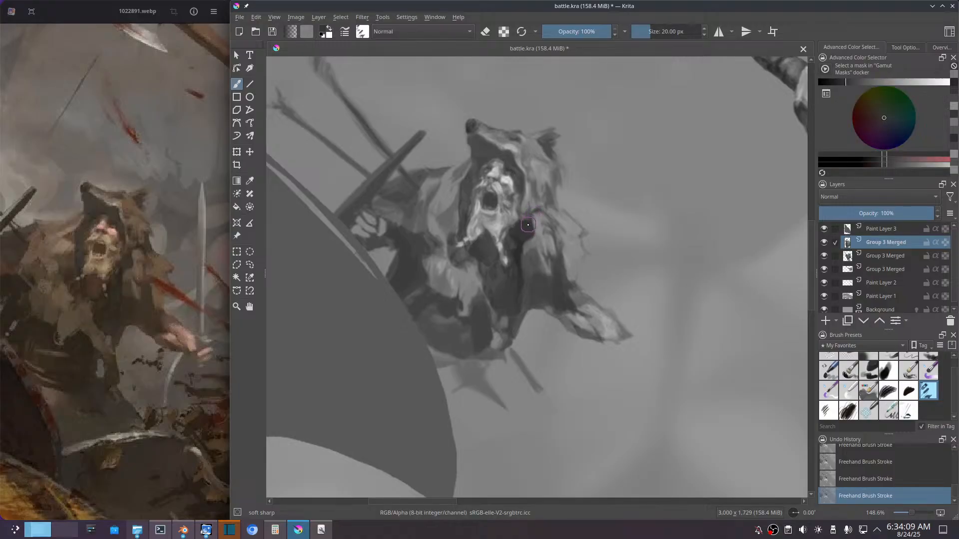
drag(524, 230, 530, 222)
Step: Begin a mid-grey fur strip down the lower front of the dark tunic, undoing and restoring the last stroke
drag(488, 314, 498, 322)
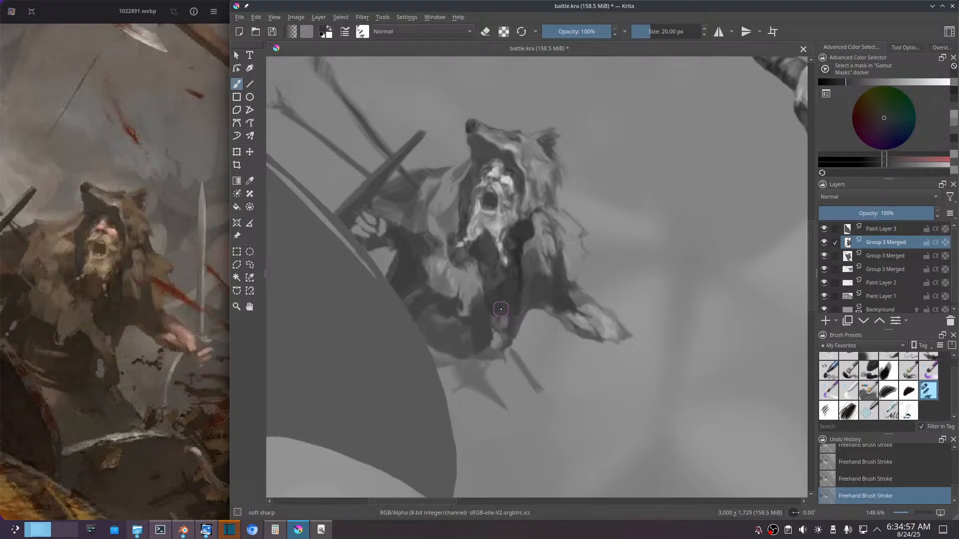
ctrl+click(475, 291)
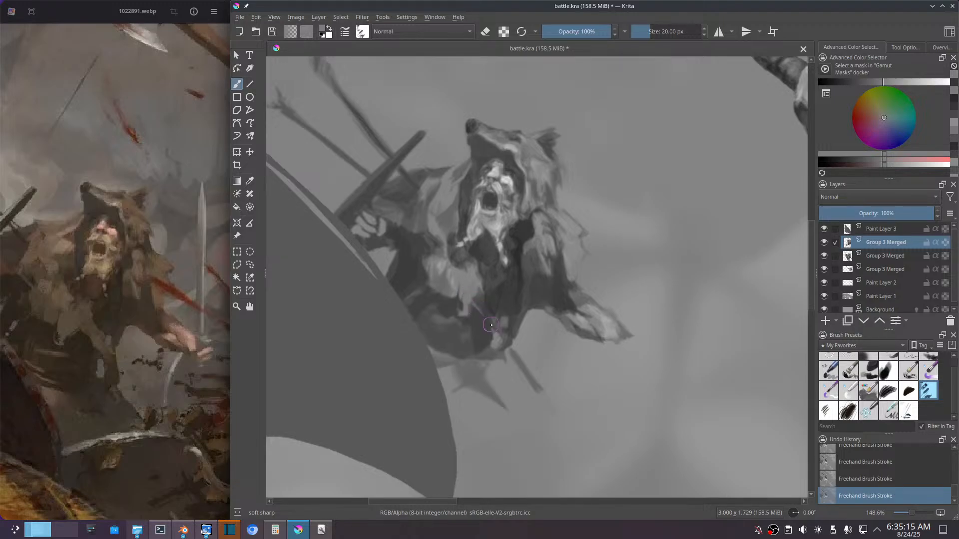
drag(476, 312, 480, 329)
key(ctrl+z)
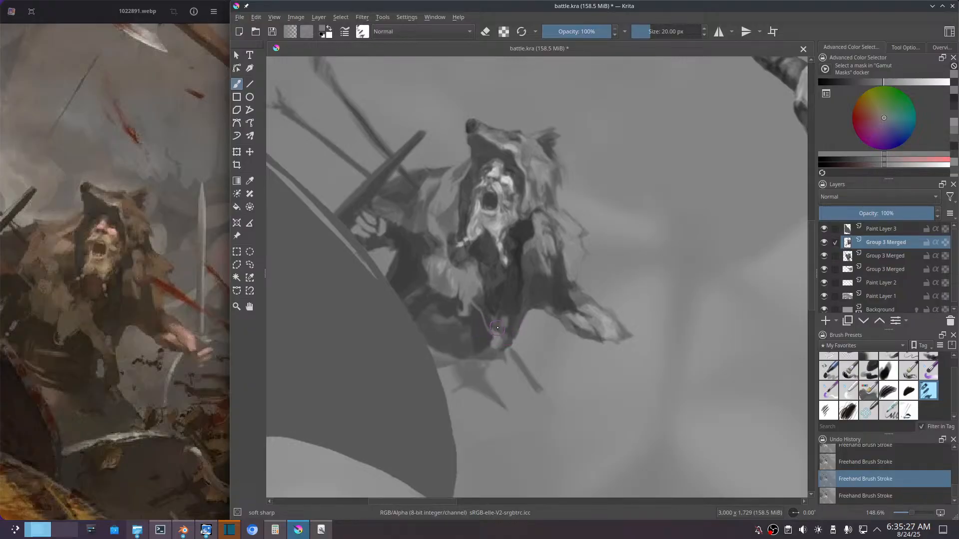
key(ctrl+shift+z)
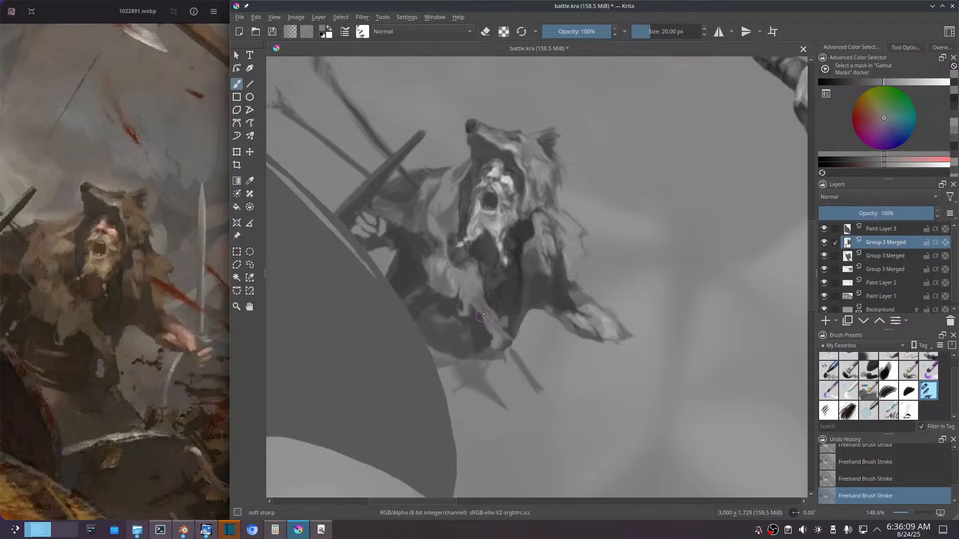
Step: Sample lighter fur greys and extend the hanging fur strip down to the waist, trimming its inner edge with the dark tunic tone
ctrl+click(458, 282)
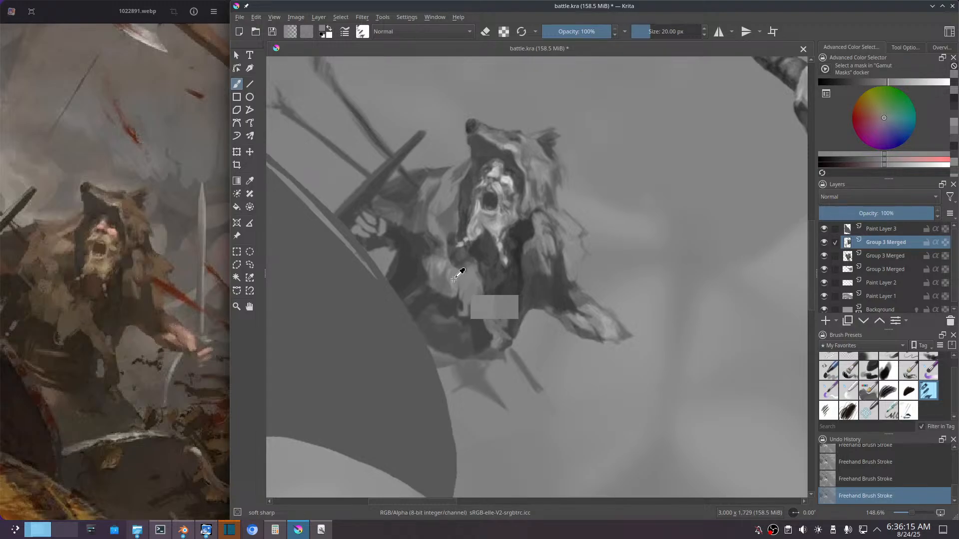
ctrl+click(452, 283)
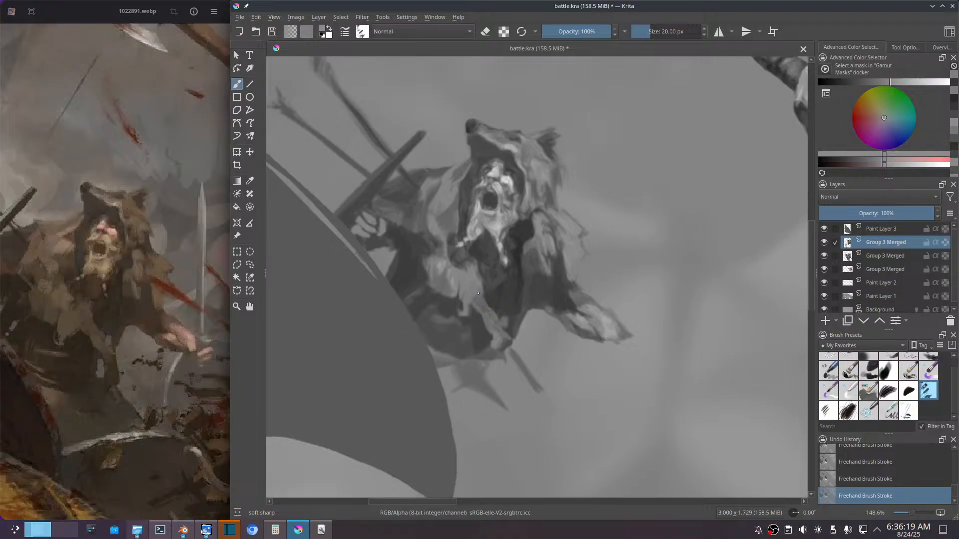
drag(482, 280, 483, 296)
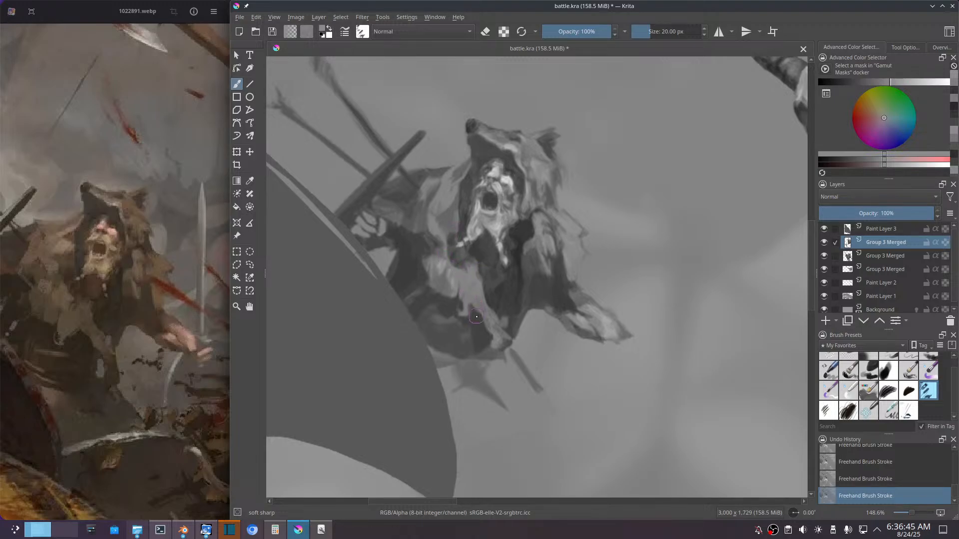
drag(491, 305, 496, 308)
ctrl+click(483, 309)
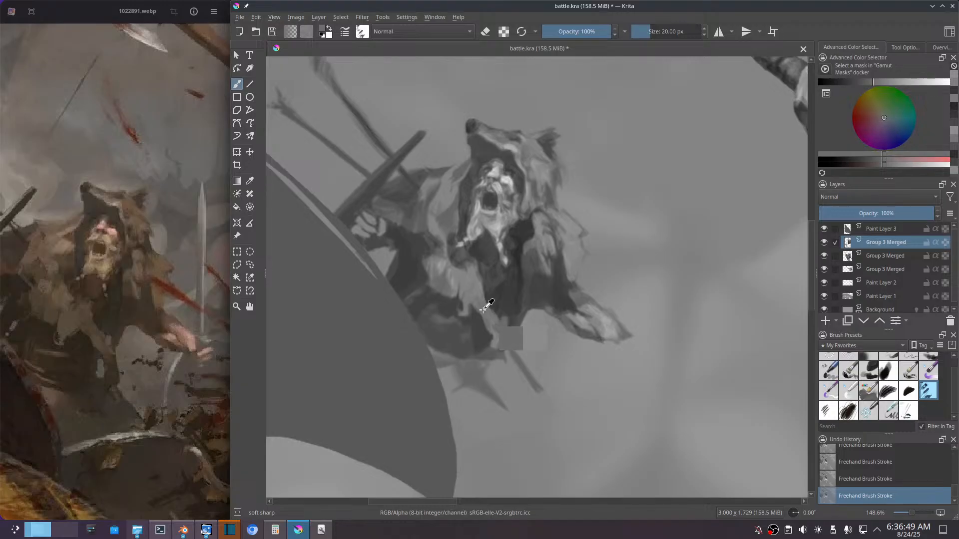
drag(467, 279, 470, 288)
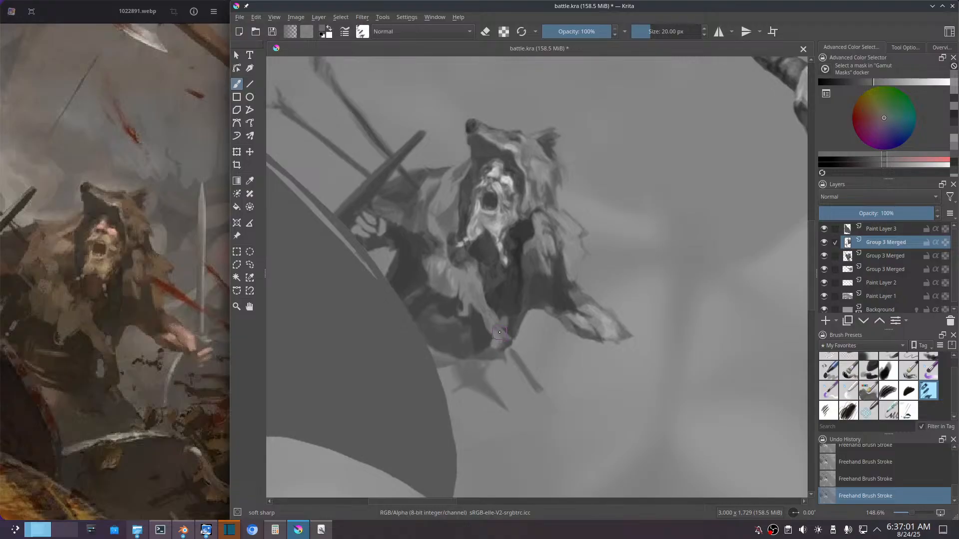
ctrl+click(490, 291)
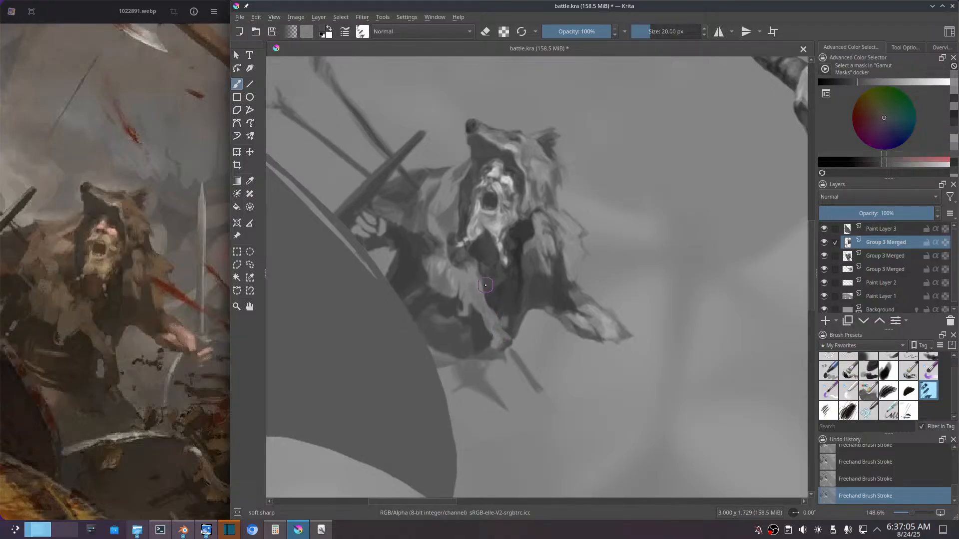
mouse_move(478, 281)
mouse_down()
mouse_move(489, 291)
mouse_move(478, 277)
mouse_move(489, 289)
mouse_move(487, 272)
mouse_up()
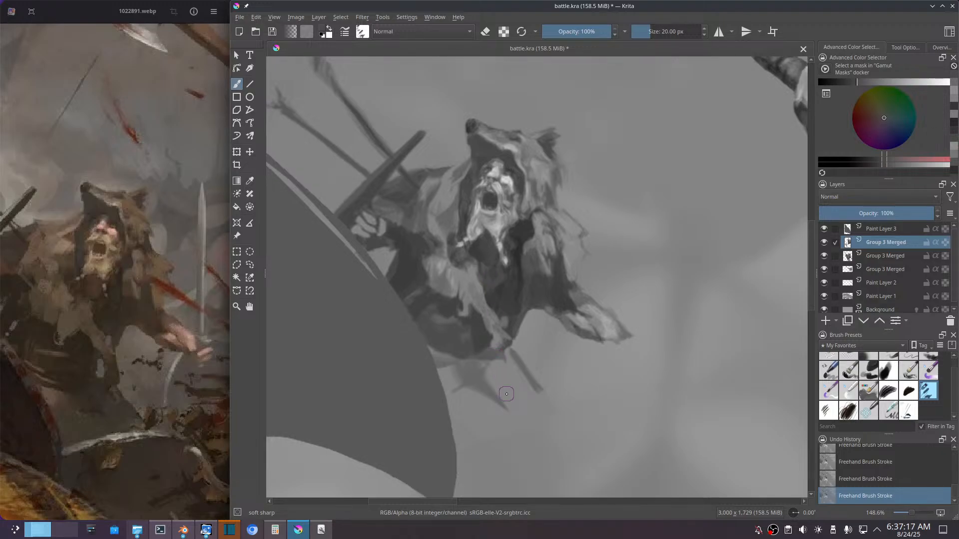
Step: Darken the tunic's lower front and paint dark hanging cloth below the warrior's waist, leaving a light gap in the middle
drag(515, 293, 513, 300)
drag(516, 347, 517, 363)
mouse_move(518, 372)
mouse_down()
mouse_move(522, 403)
mouse_move(531, 389)
mouse_move(516, 348)
mouse_move(530, 373)
mouse_up()
mouse_move(519, 383)
mouse_down()
mouse_move(518, 392)
mouse_move(513, 371)
mouse_up()
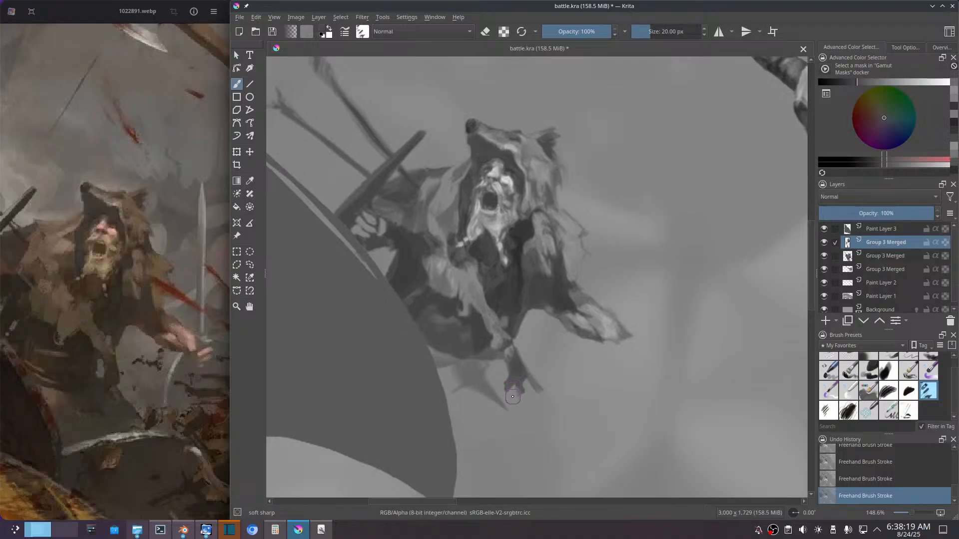
drag(511, 393, 516, 401)
drag(486, 365, 496, 397)
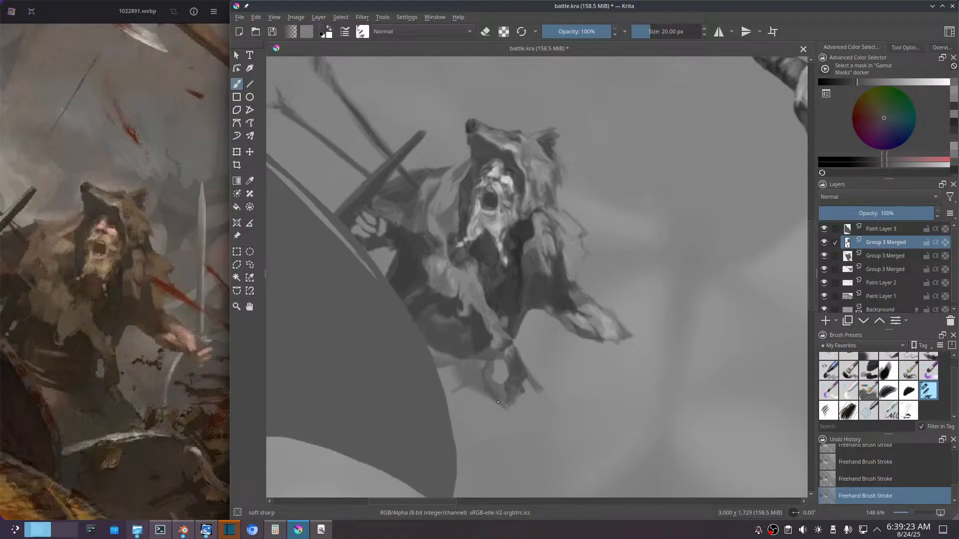
Step: Extend the hanging cloth with dark strokes into a ragged lower hem and back up to the shield's edge
drag(498, 403, 516, 420)
mouse_move(512, 423)
mouse_down()
mouse_move(471, 408)
mouse_move(495, 405)
mouse_up()
drag(465, 403, 489, 408)
mouse_move(455, 374)
mouse_down()
mouse_move(447, 366)
mouse_move(479, 358)
mouse_move(456, 368)
mouse_move(434, 361)
mouse_move(458, 371)
mouse_move(470, 365)
mouse_move(427, 345)
mouse_up()
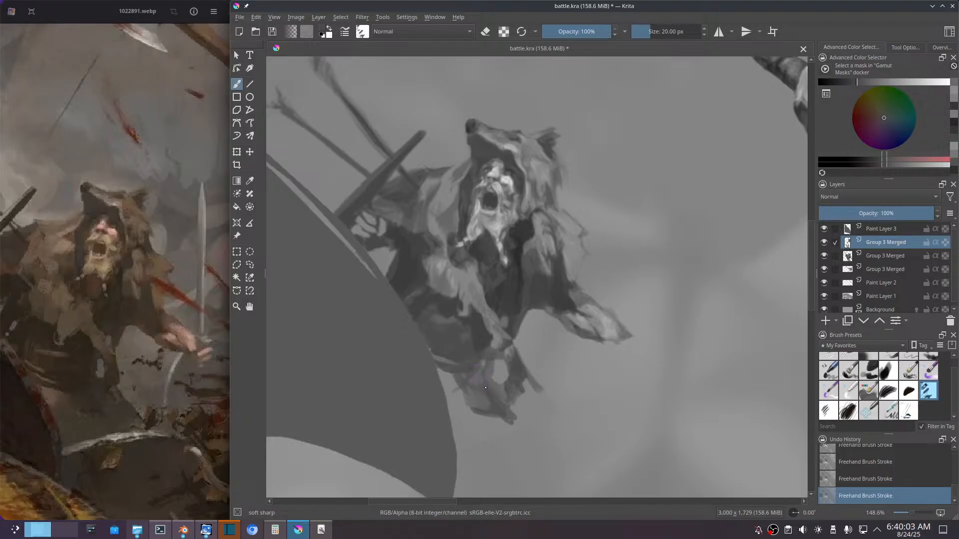
Step: Fill in the cloth below the waist with dark strokes around the light gap and under the belt line
mouse_move(471, 386)
mouse_down()
mouse_move(482, 367)
mouse_move(486, 383)
mouse_up()
ctrl+click(483, 351)
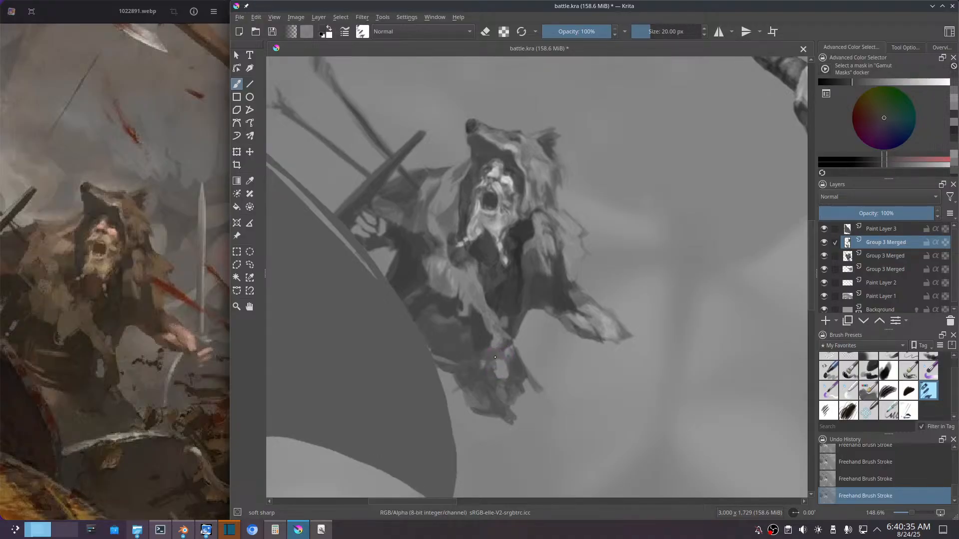
drag(494, 366, 495, 368)
mouse_move(470, 372)
mouse_down()
mouse_move(480, 360)
mouse_move(477, 373)
mouse_move(471, 358)
mouse_move(472, 378)
mouse_up()
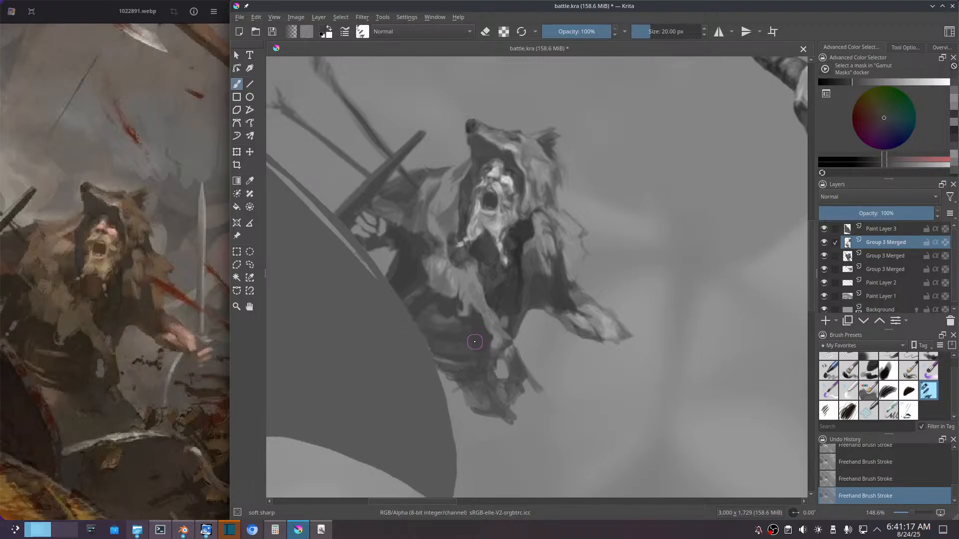
Step: Sample a lighter grey from the fur and paint horizontal fold highlights across the waist beside the shield
ctrl+click(467, 306)
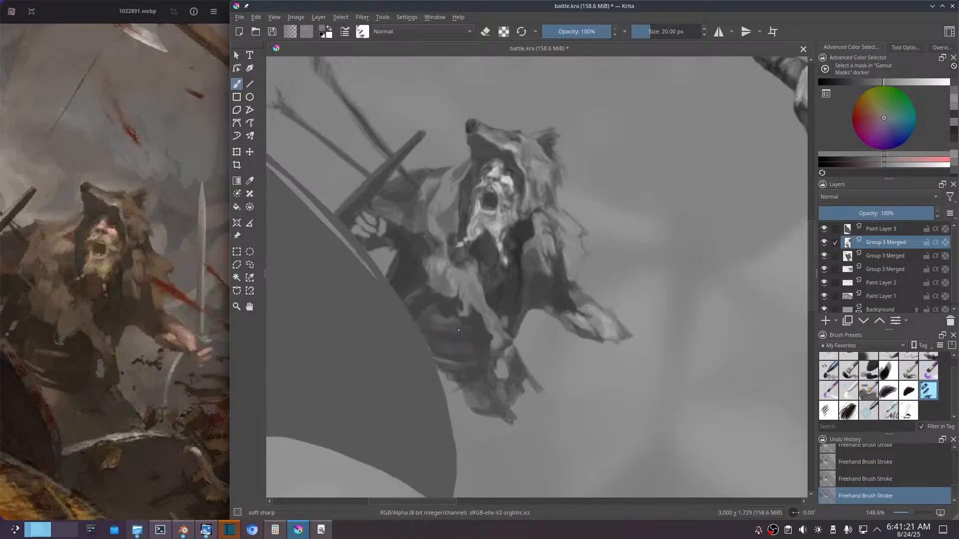
mouse_move(435, 329)
mouse_down()
mouse_move(450, 332)
mouse_move(443, 326)
mouse_up()
ctrl+click(452, 329)
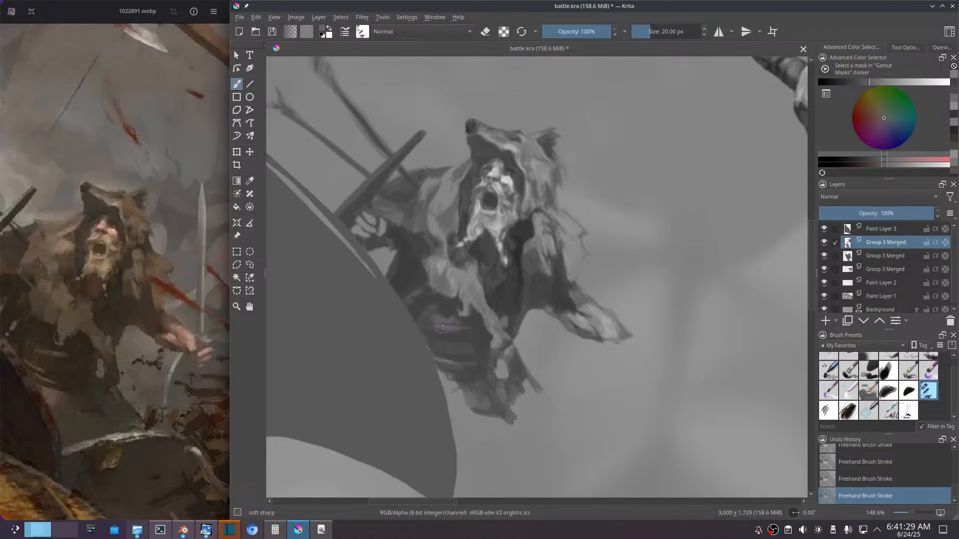
drag(444, 328, 432, 326)
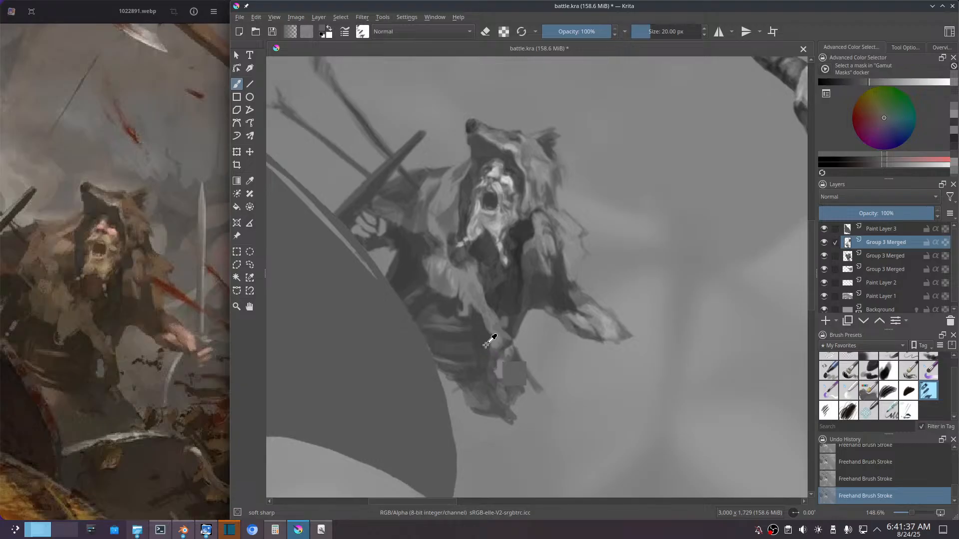
Step: Sample the dark tunic tone and deepen the shadows between the waist folds, from the fur strip to the shield's edge
ctrl+click(502, 289)
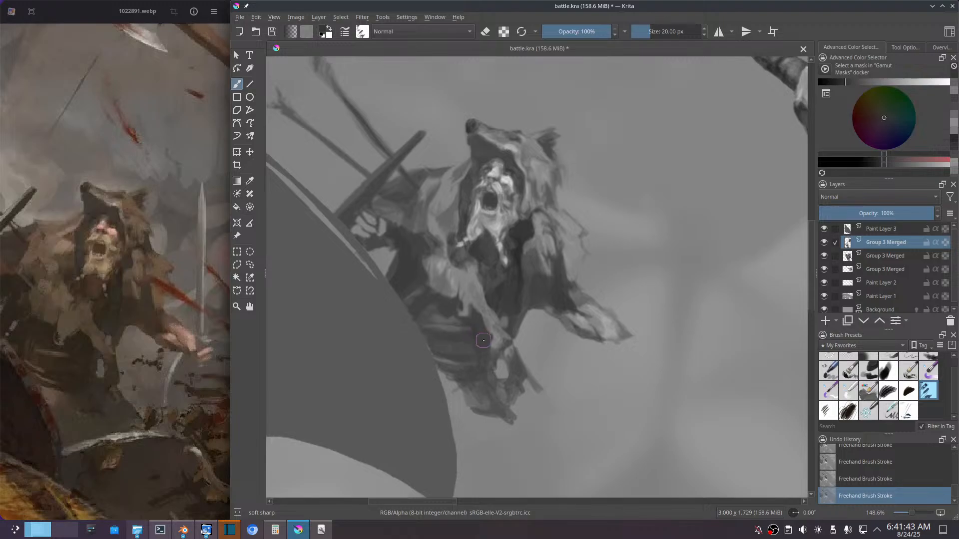
ctrl+click(476, 329)
drag(478, 331, 464, 323)
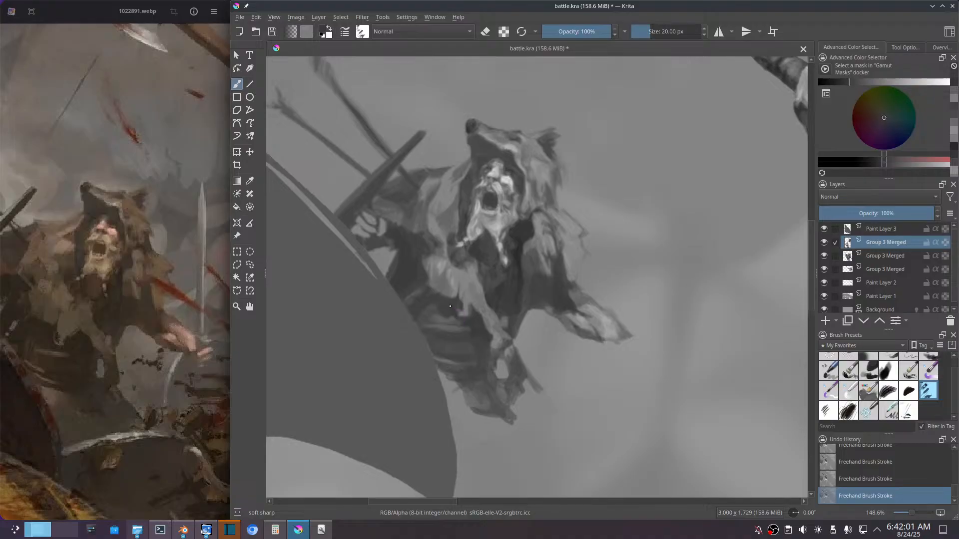
drag(446, 306, 452, 312)
mouse_move(450, 315)
mouse_down()
mouse_move(428, 315)
mouse_move(436, 310)
mouse_move(424, 329)
mouse_move(439, 298)
mouse_up()
drag(423, 306, 424, 304)
Step: Merge the reworked layer down into the Group 3 Merged warrior layer and move the warrior slightly up and away from the shield
key(ctrl+e)
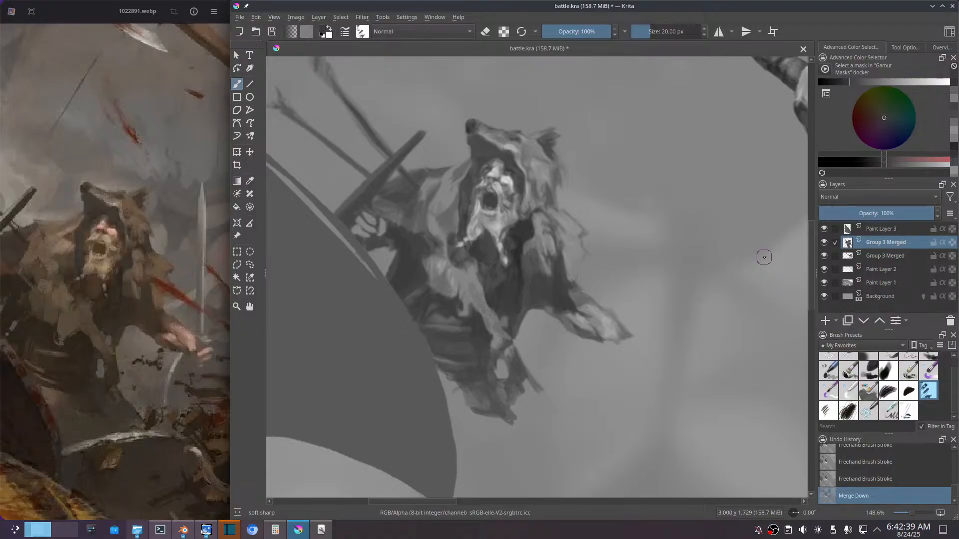
key(ctrl+t)
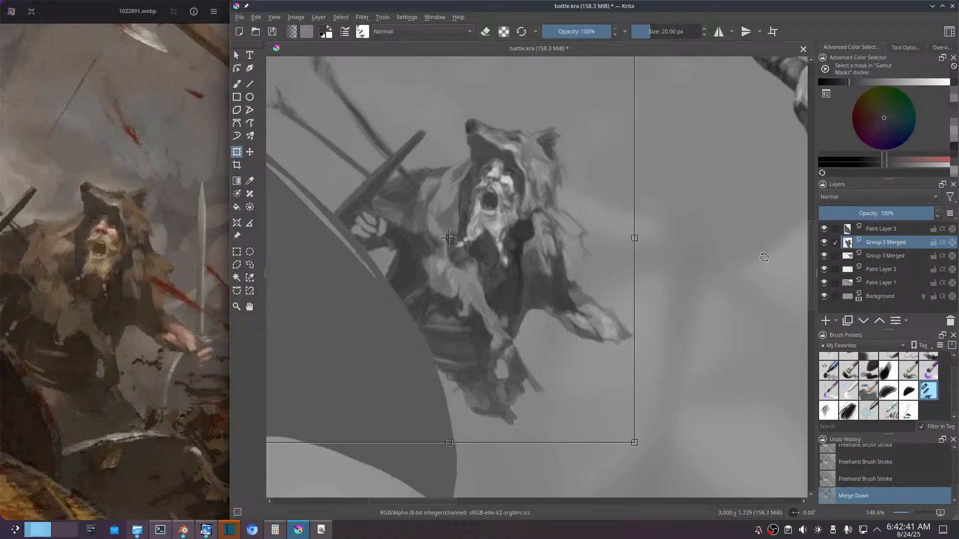
scroll(657, 310, down, 1)
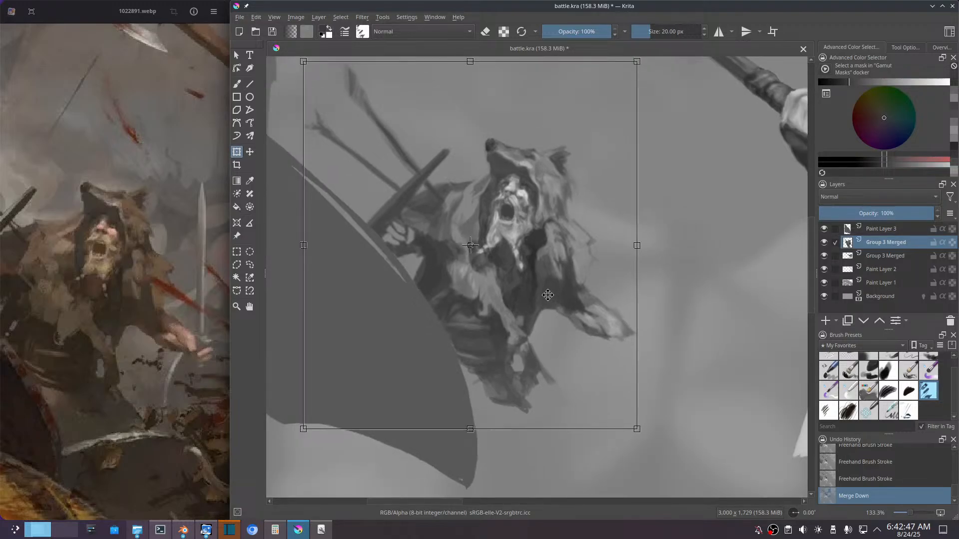
key(Return)
drag(547, 295, 553, 291)
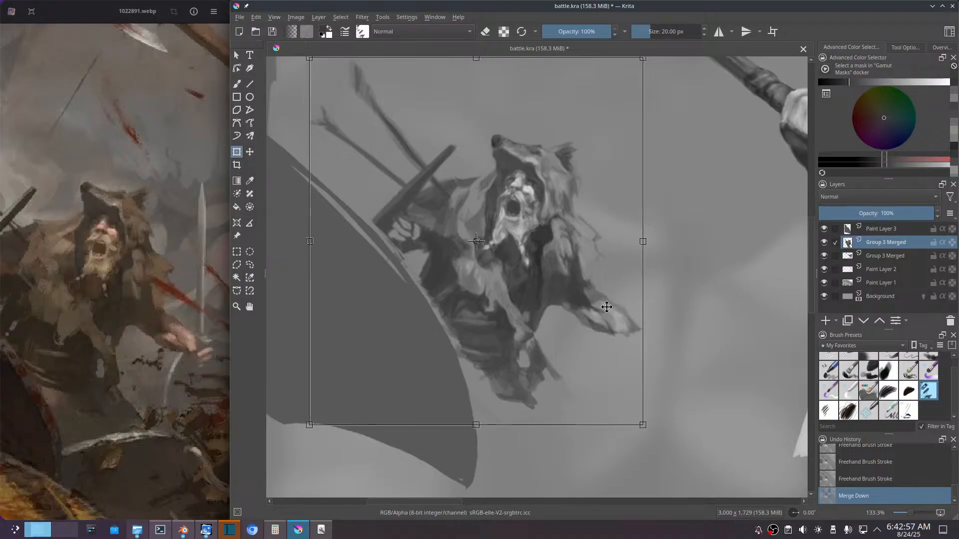
key(Return)
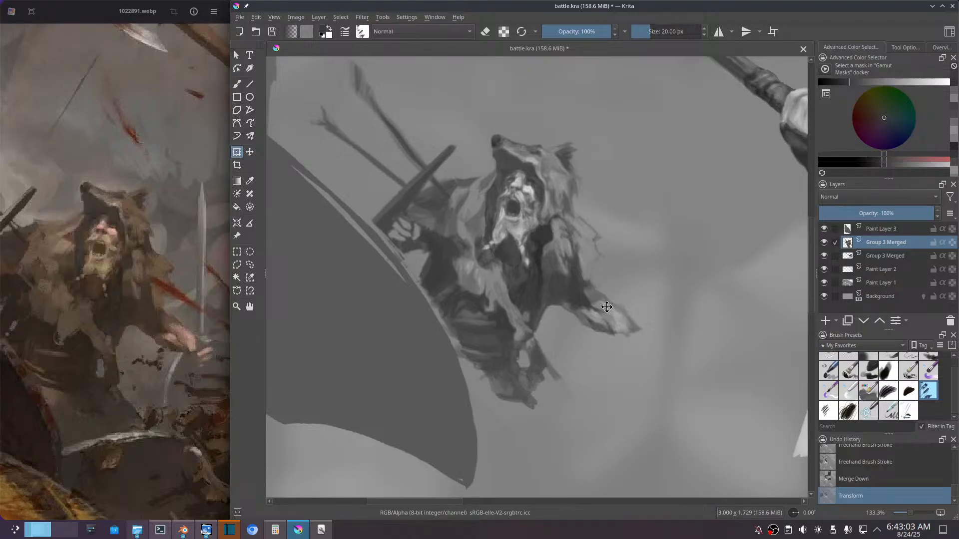
Step: Rework the waist cloth along the shield's edge with dark brush strokes and a short lighter grey fold highlight
key(b)
ctrl+click(480, 356)
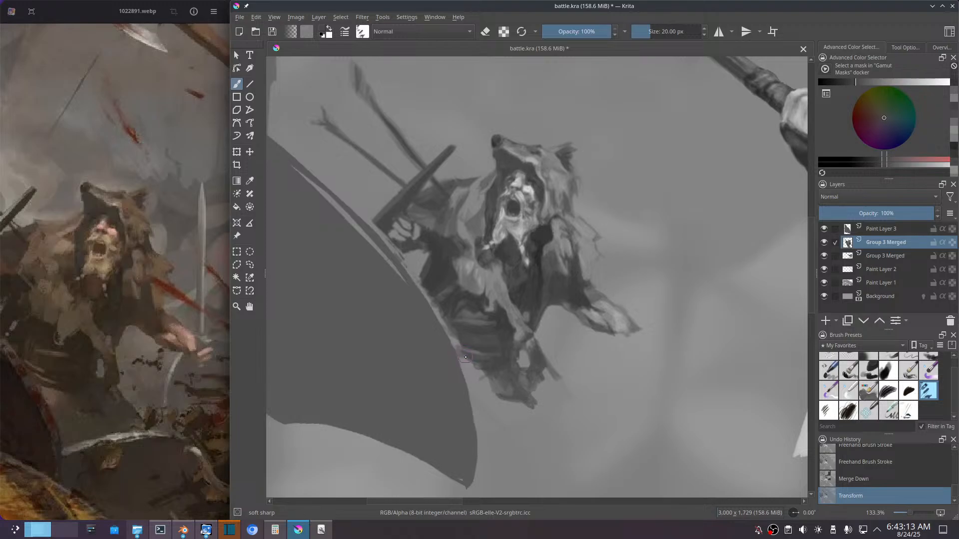
mouse_move(450, 337)
mouse_down()
mouse_move(463, 353)
mouse_move(480, 349)
mouse_up()
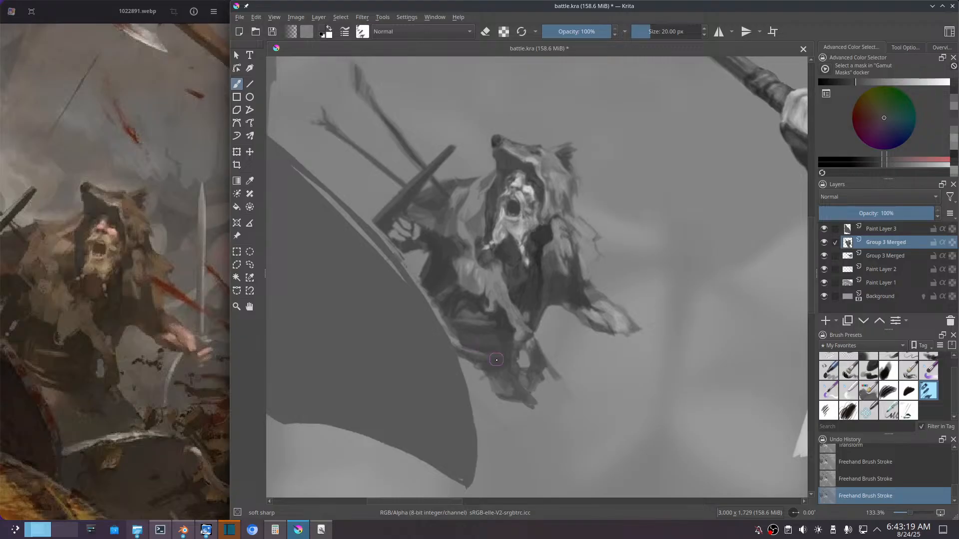
ctrl+click(436, 269)
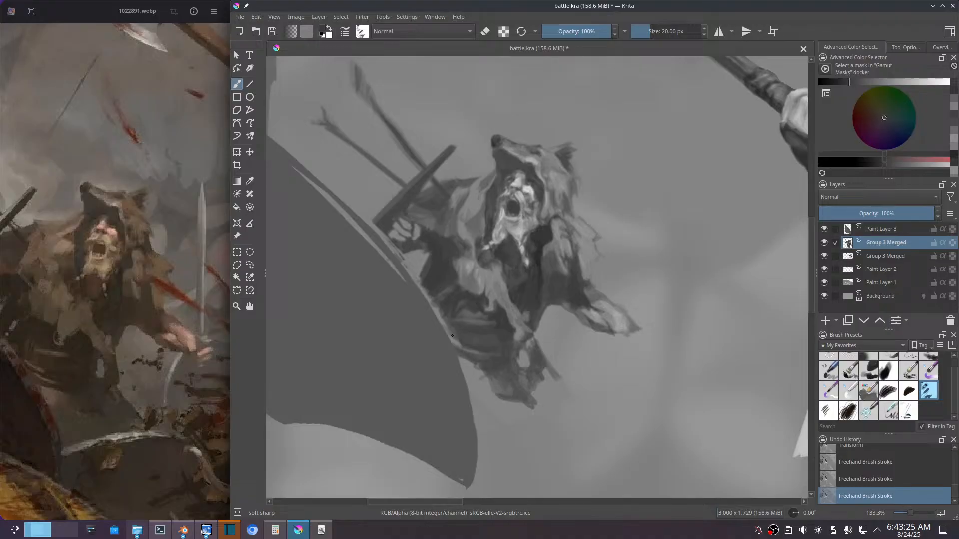
drag(455, 339, 458, 339)
drag(480, 353, 491, 359)
ctrl+click(459, 332)
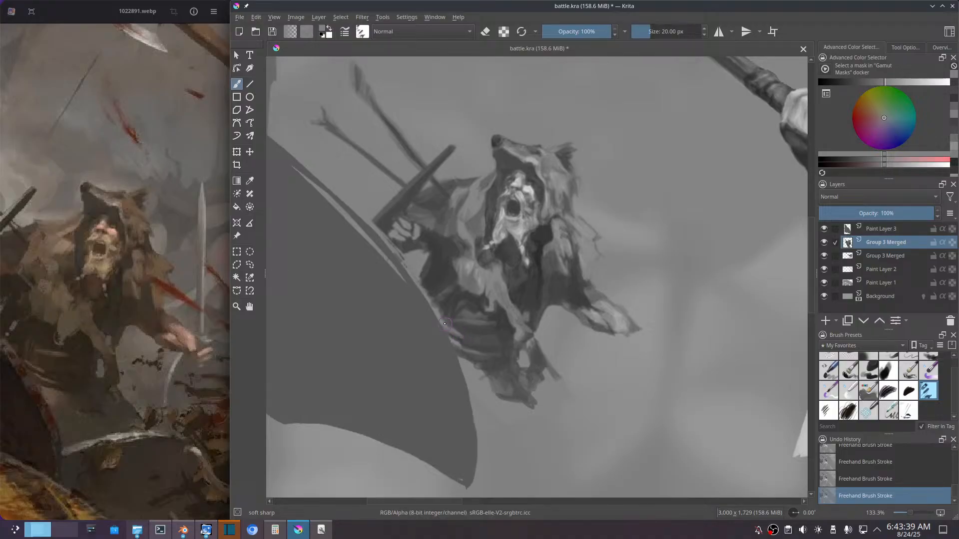
drag(452, 331, 442, 322)
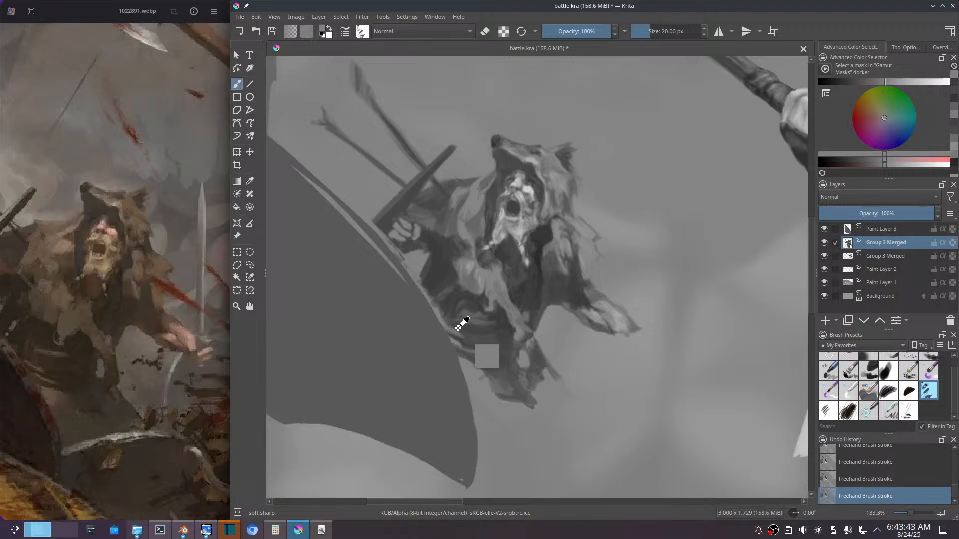
Step: Sample the dark tunic tone and fill the strip between the warrior's side and the shield's edge above the waist folds
ctrl+click(450, 320)
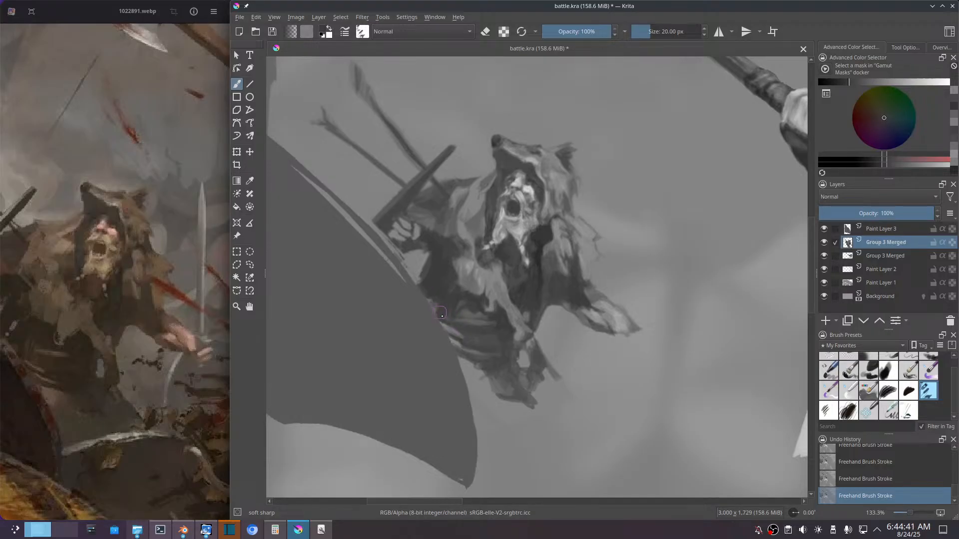
ctrl+click(436, 303)
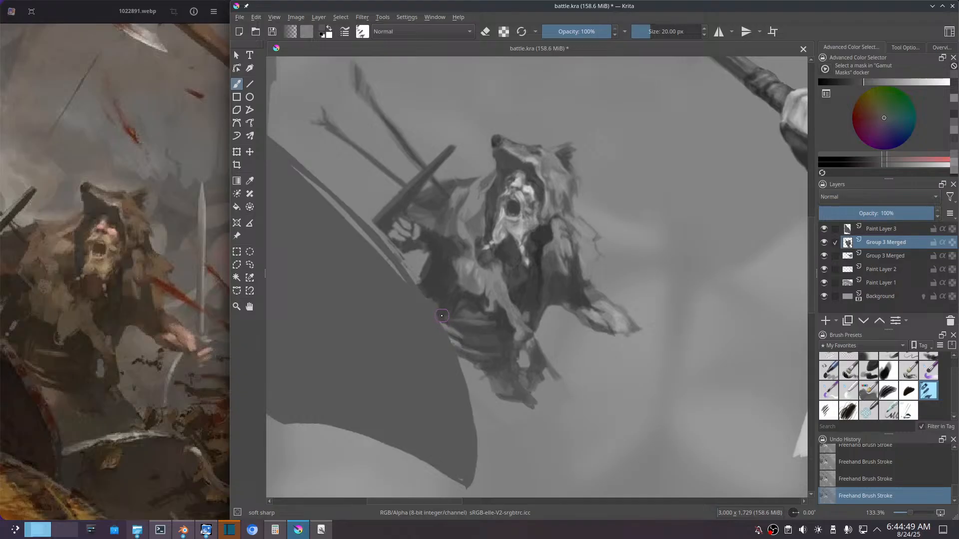
key(ctrl)
ctrl+click(437, 299)
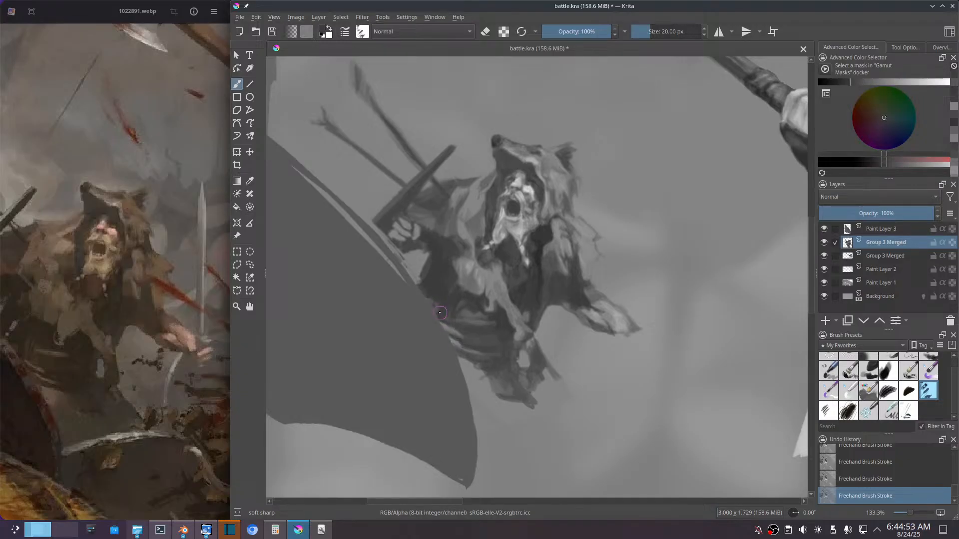
ctrl+click(435, 305)
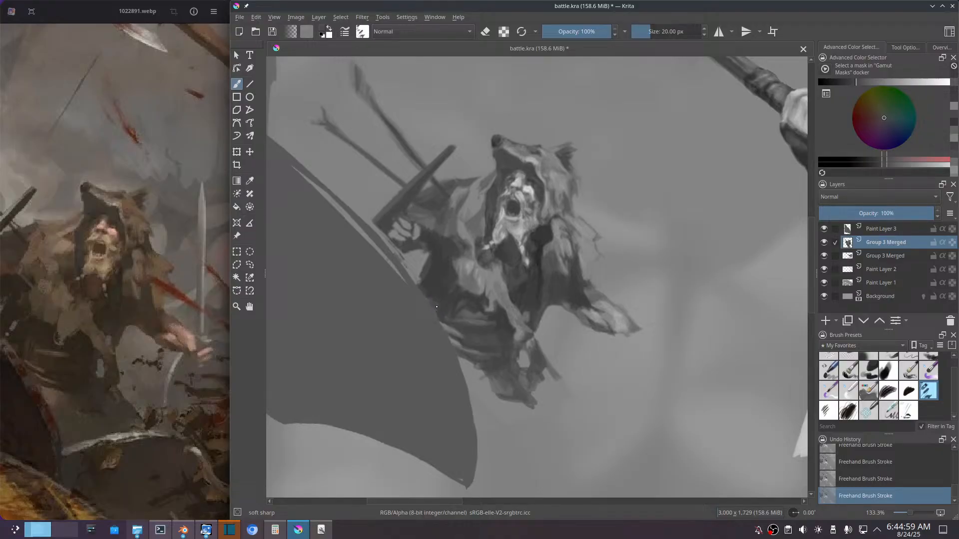
drag(432, 303, 445, 315)
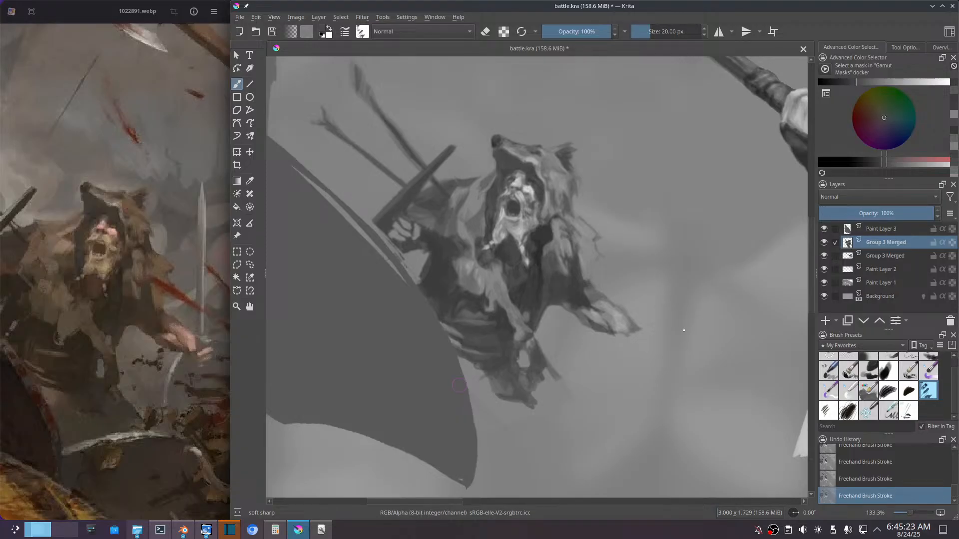
Step: Raise the warrior layer's contrast with a Color Adjustment curve mapping input 178 to 185 and input 63 to 58
mouse_move(897, 246)
key(ctrl+m)
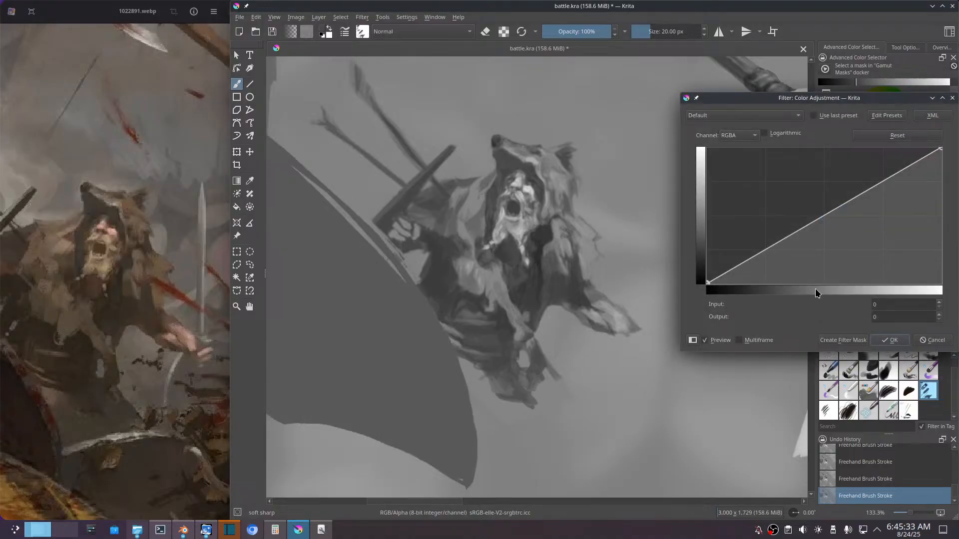
click(872, 188)
drag(872, 188, 871, 185)
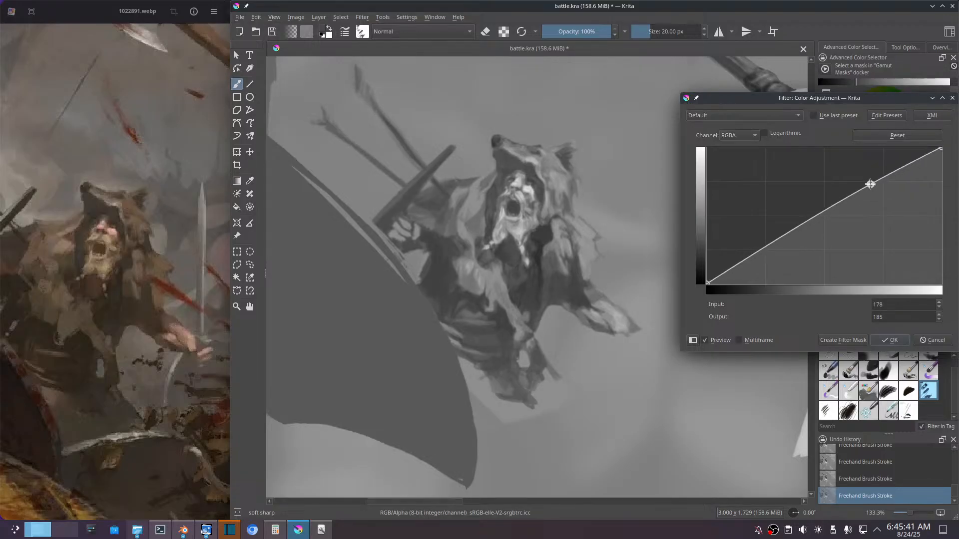
click(764, 246)
drag(764, 247, 765, 253)
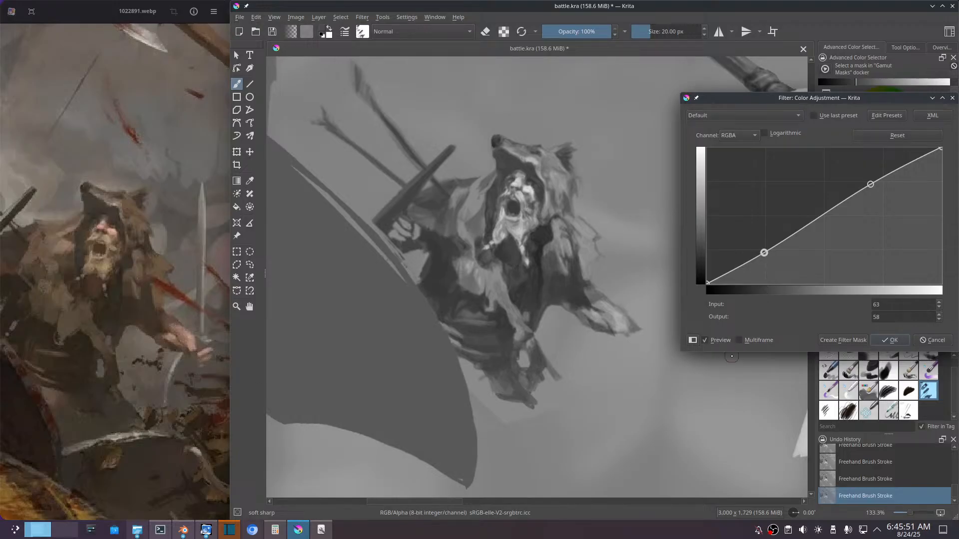
click(722, 343)
click(901, 343)
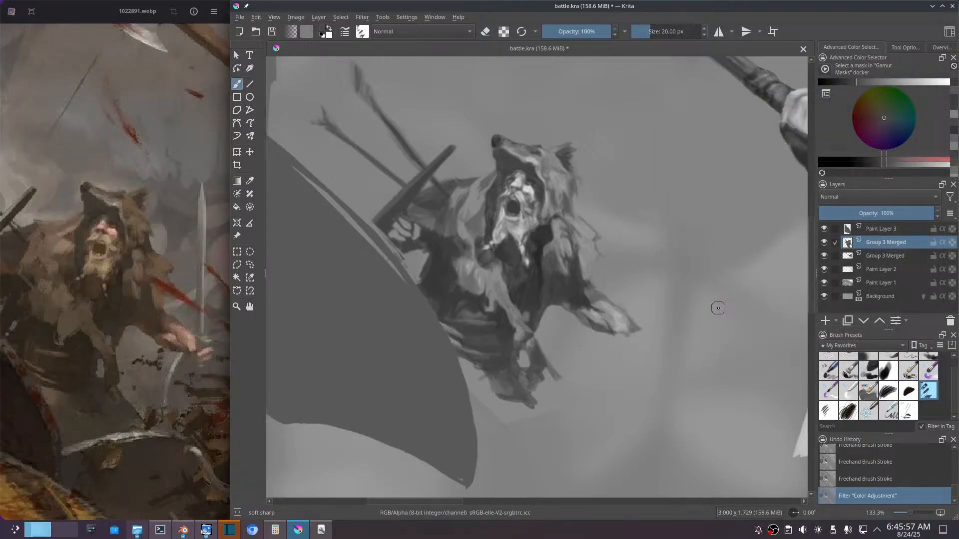
Step: Add a new paint layer above the warrior and brush mid-grey strokes onto the dark area between his beard and shoulder fur
scroll(719, 307, down, 2)
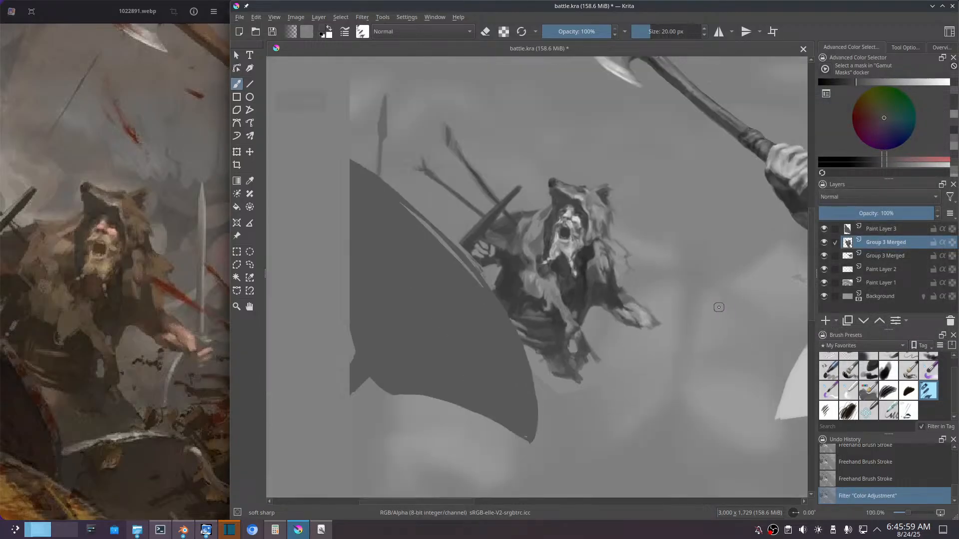
drag(732, 288, 535, 311)
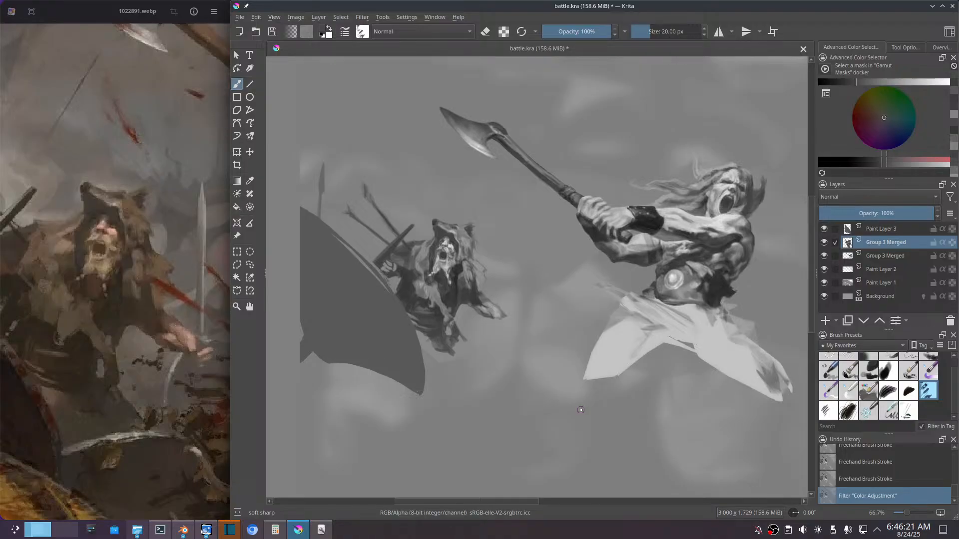
key(Insert)
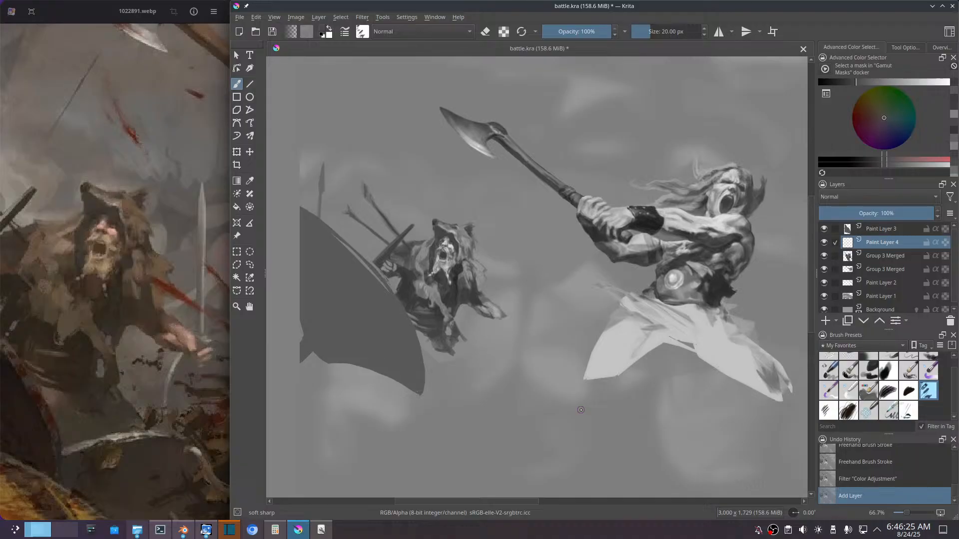
ctrl+click(466, 273)
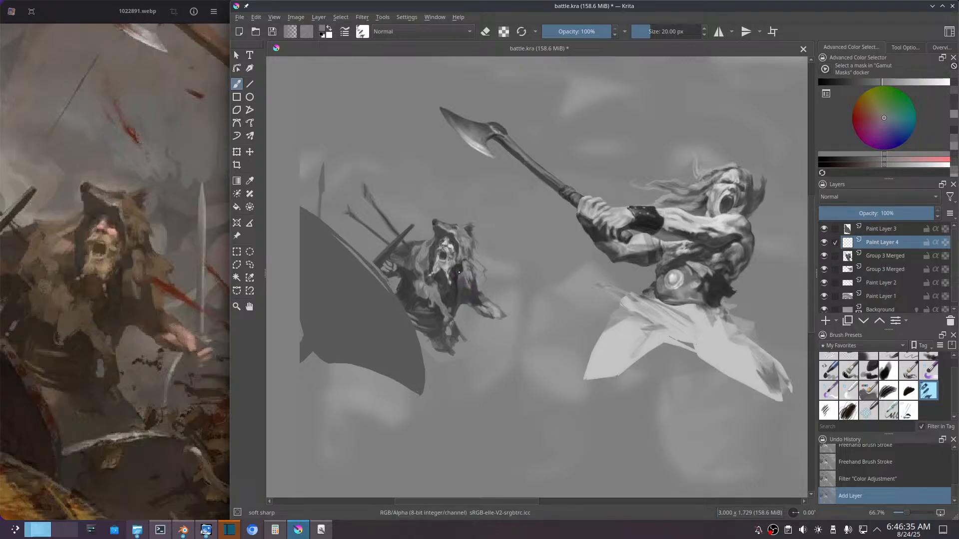
drag(456, 270, 467, 282)
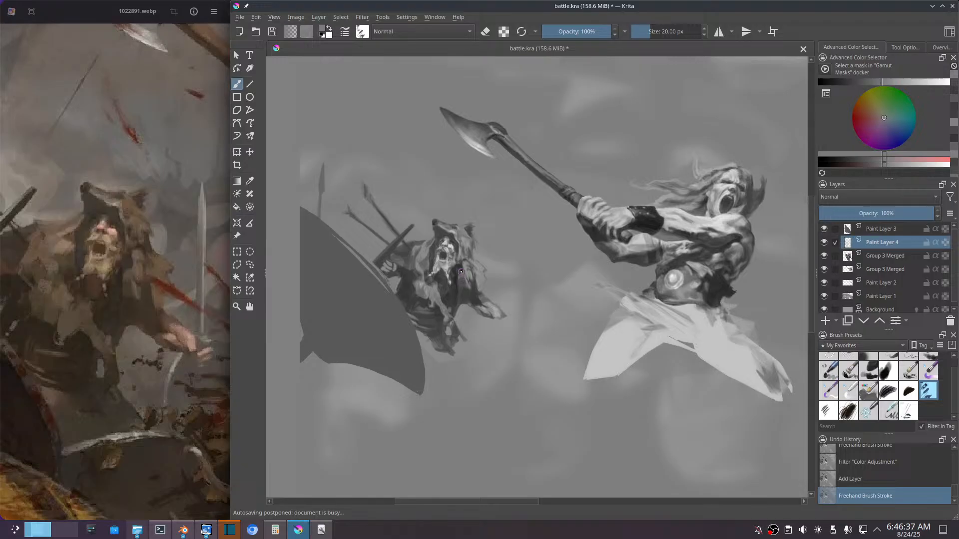
key(ctrl)
key(ctrl)
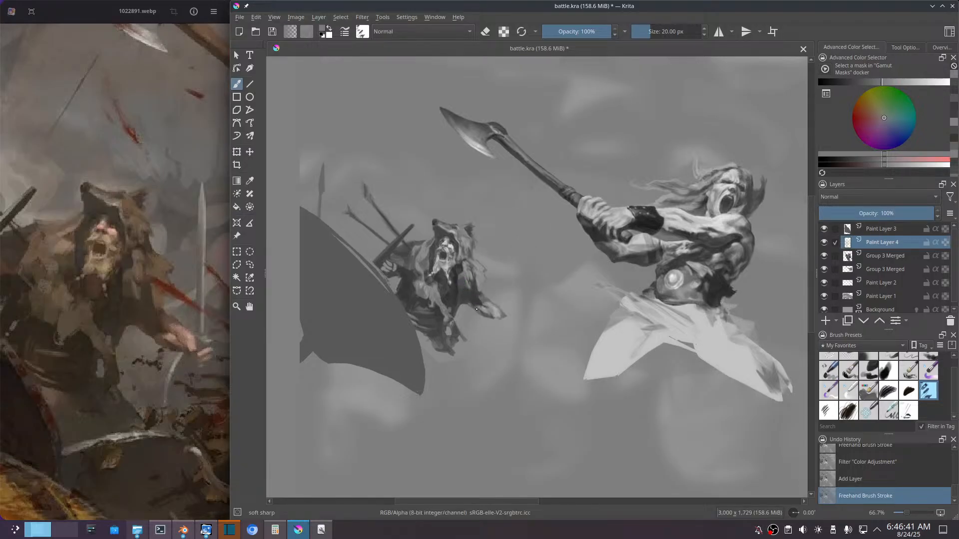
Step: Sample the dark tunic tone and paint over the pale strokes beside the beard, continuing down the inner edge of the shoulder fur
drag(533, 231, 566, 189)
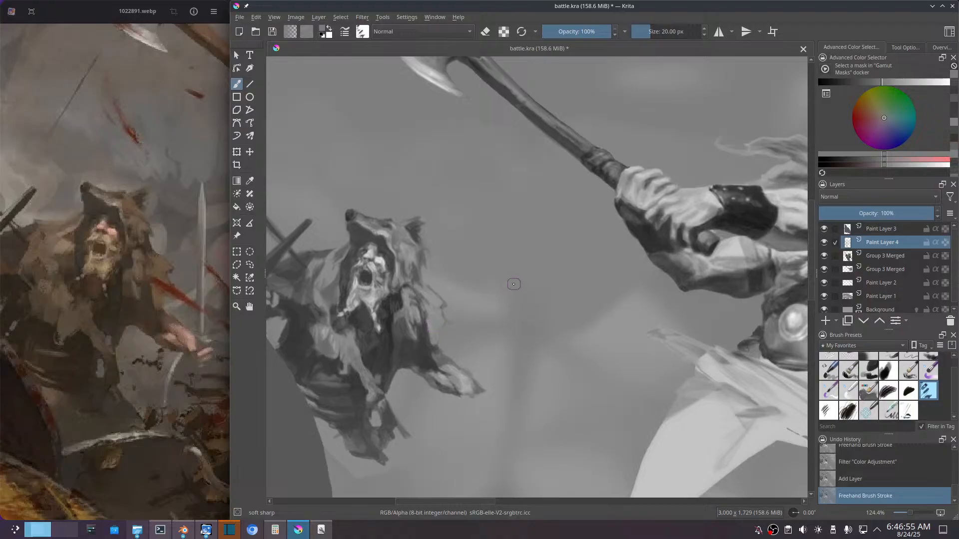
drag(513, 284, 515, 281)
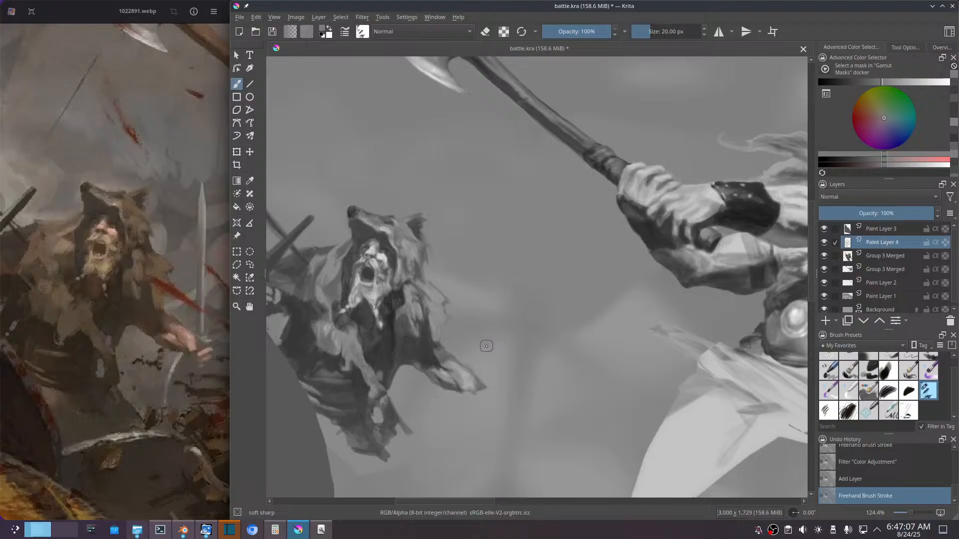
mouse_move(486, 347)
mouse_down()
mouse_move(561, 343)
mouse_move(664, 368)
mouse_move(633, 334)
mouse_move(623, 343)
mouse_up()
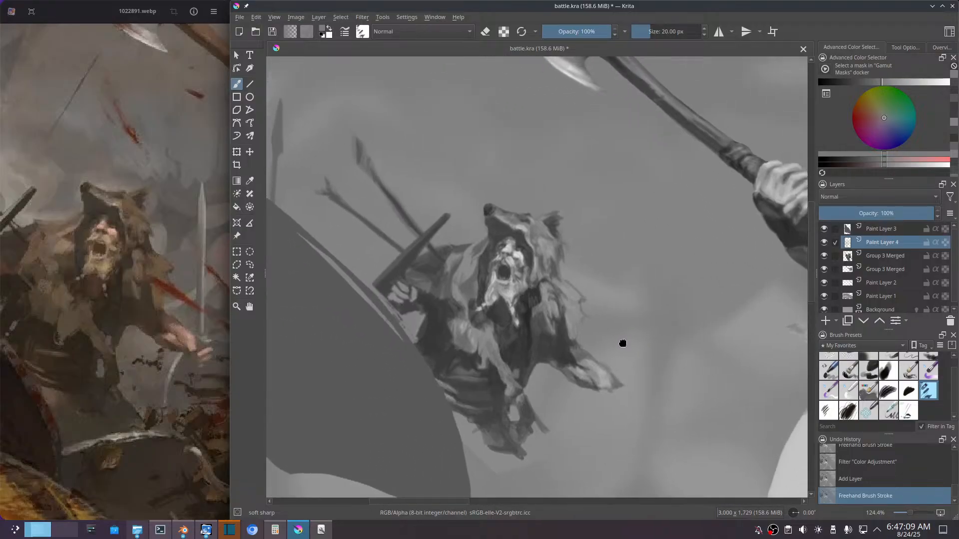
scroll(569, 319, up, 3)
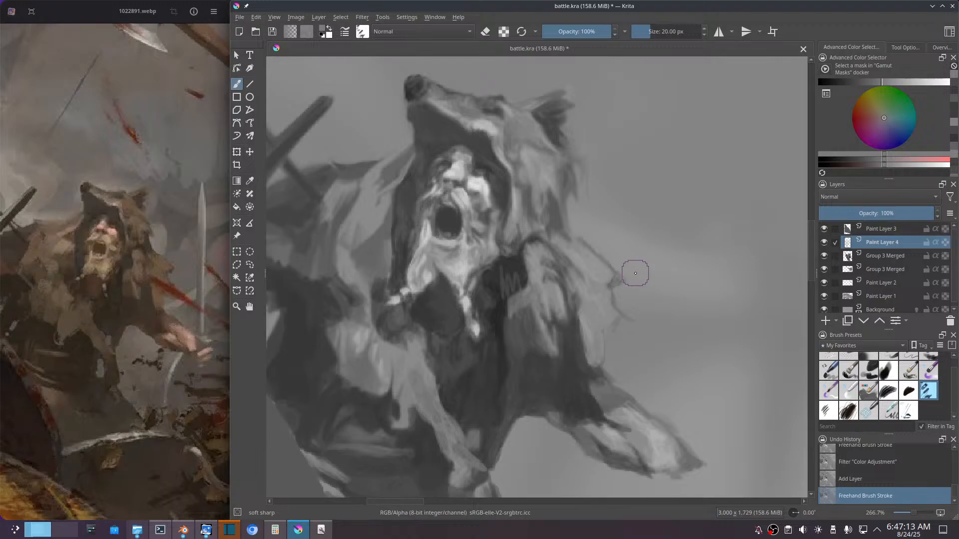
ctrl+click(508, 280)
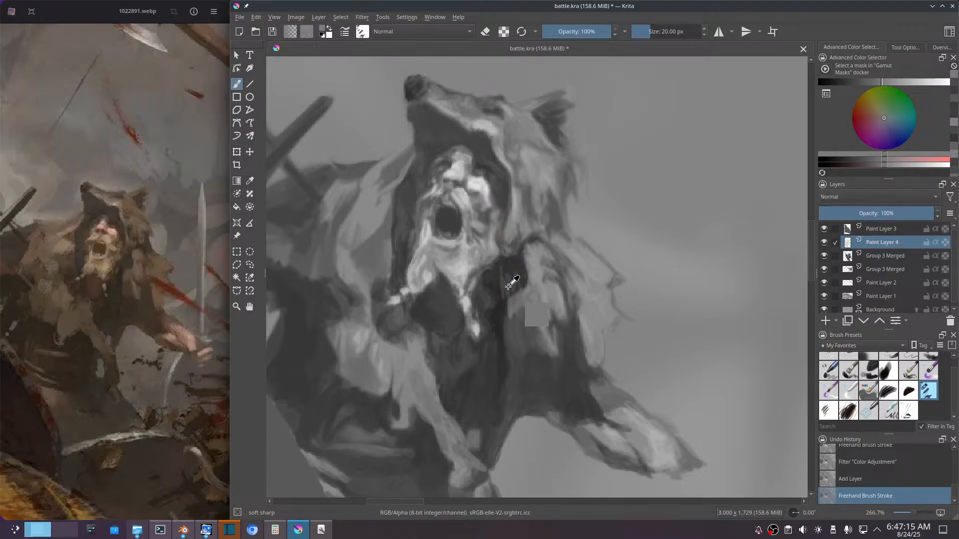
ctrl+click(508, 285)
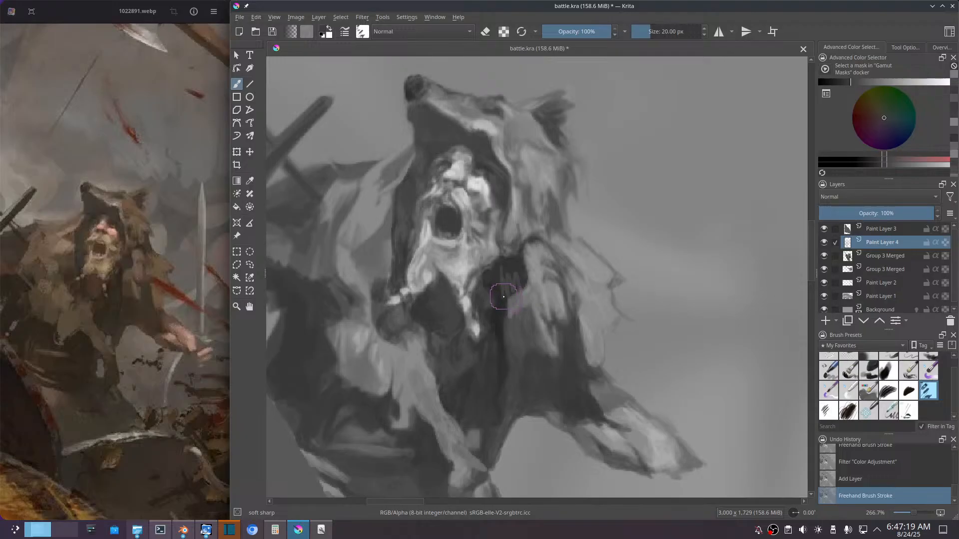
drag(504, 297, 509, 287)
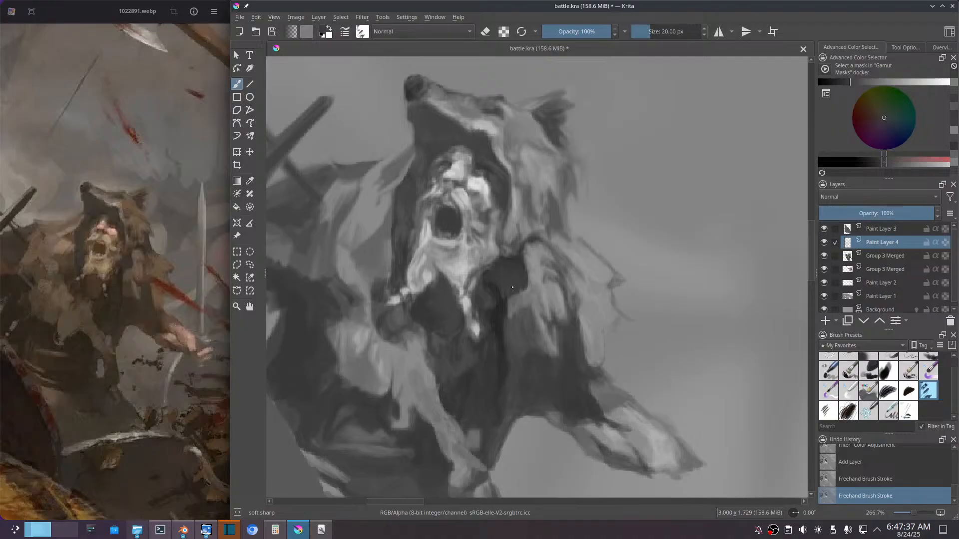
drag(507, 301, 527, 330)
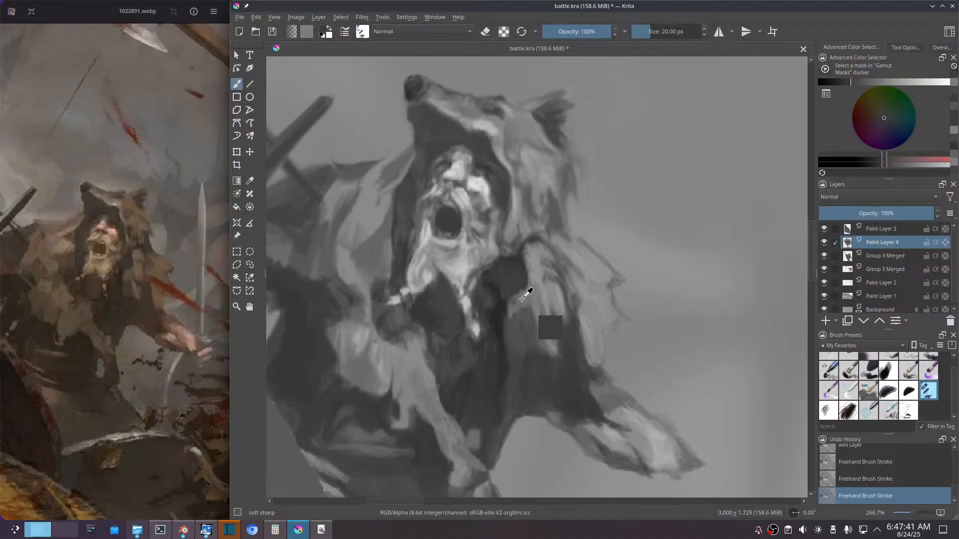
Step: Paint the sleeve below the shoulder fur in a sampled mid grey and deepen the dark tunic edge beside it
ctrl+click(524, 310)
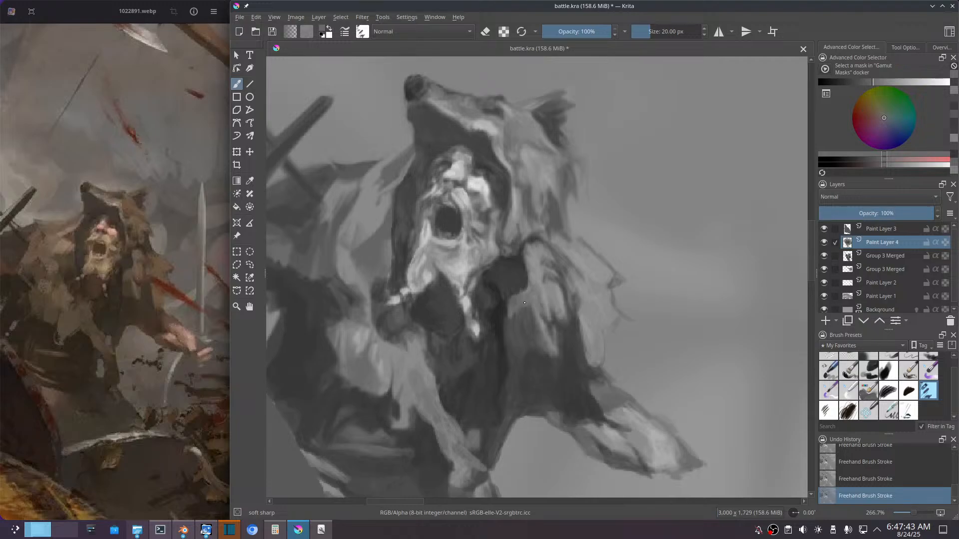
mouse_move(524, 303)
mouse_down()
mouse_move(539, 296)
mouse_move(532, 351)
mouse_up()
ctrl+click(501, 311)
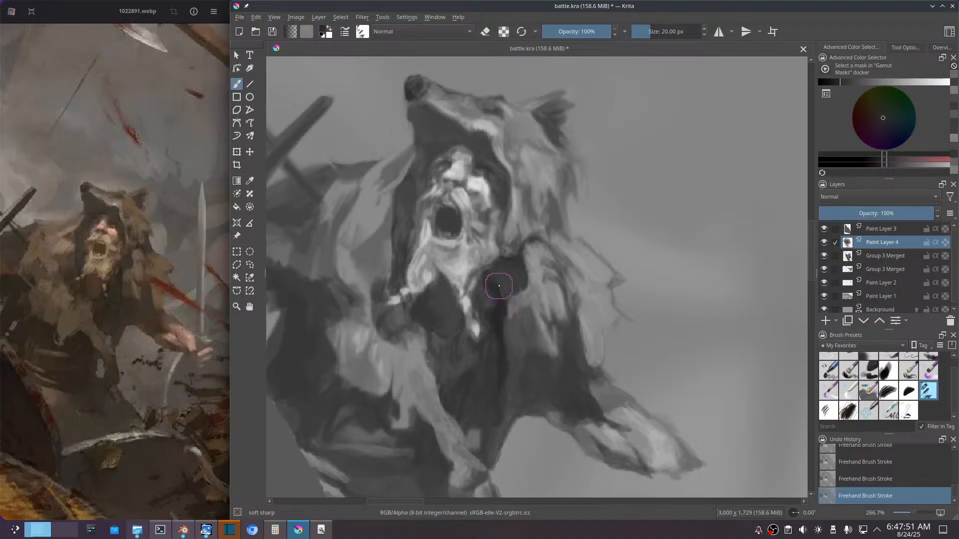
drag(498, 287, 510, 355)
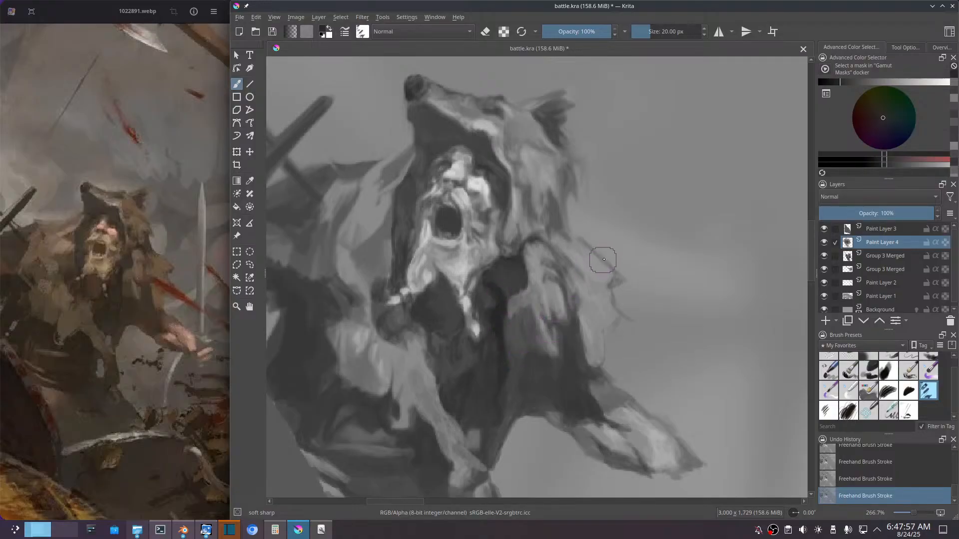
scroll(592, 276, down, 5)
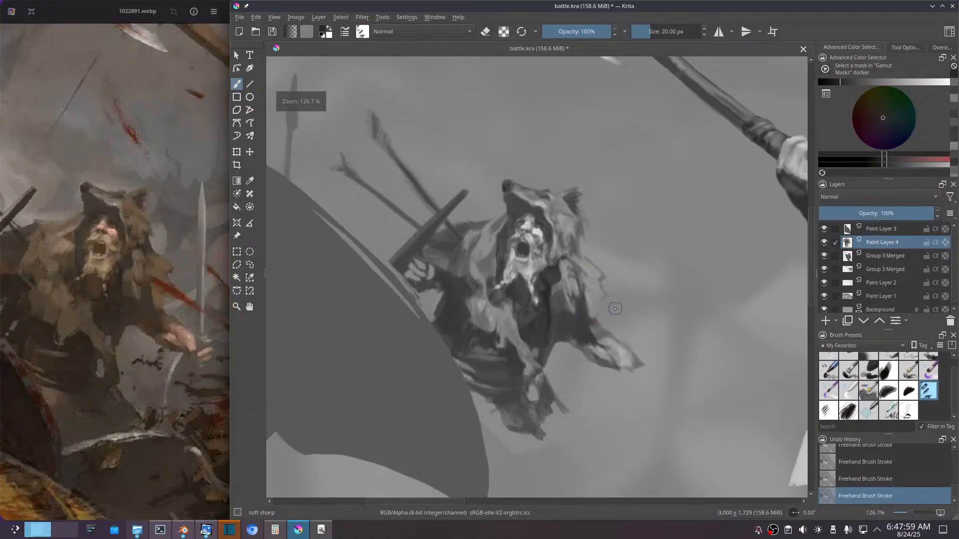
mouse_move(687, 304)
mouse_down()
mouse_move(583, 225)
mouse_move(583, 268)
mouse_move(569, 284)
mouse_up()
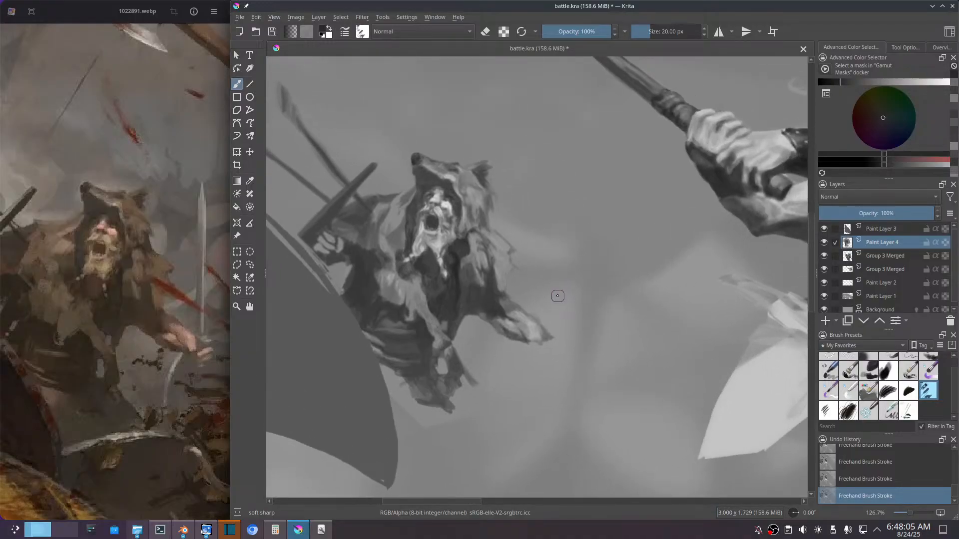
key(e)
key(slash)
key(slash)
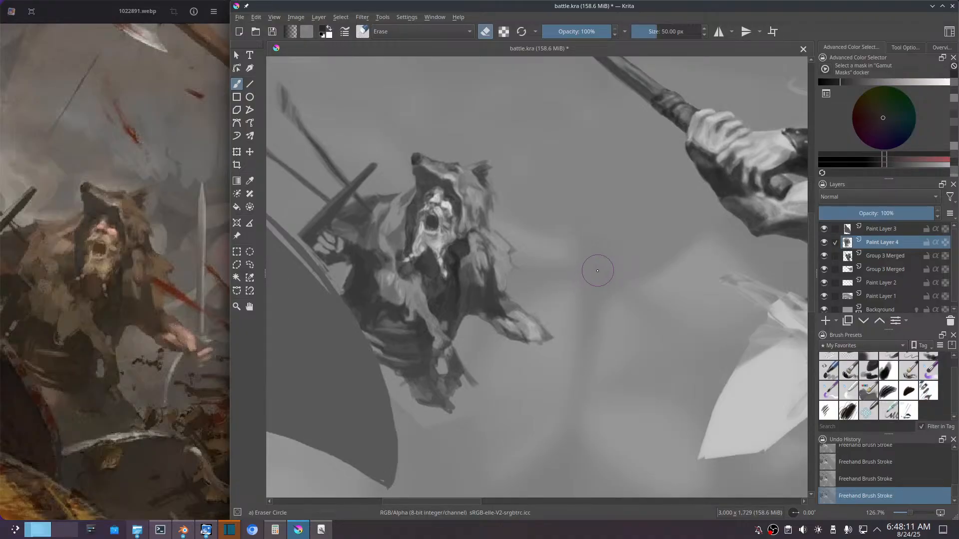
key(slash)
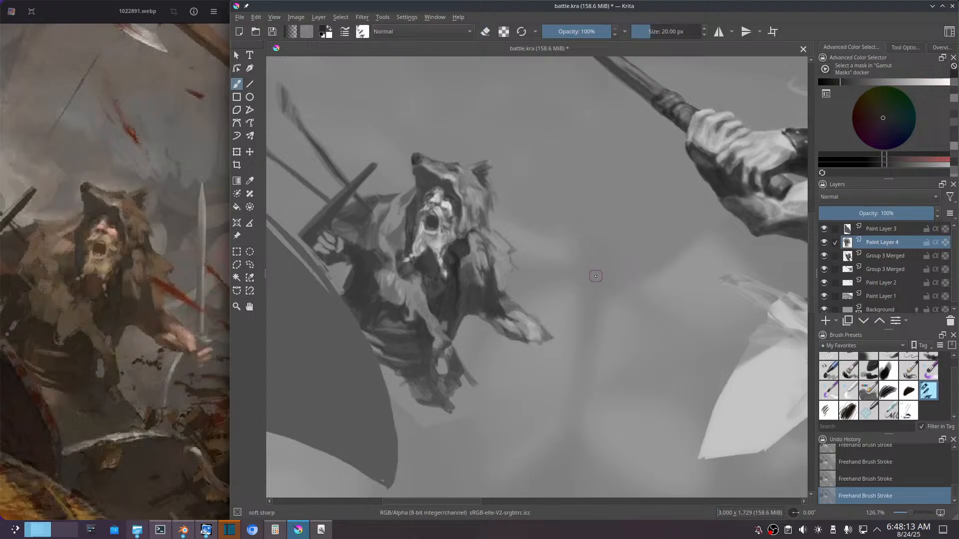
key(slash)
key(slash)
mouse_move(562, 264)
mouse_down()
mouse_move(582, 272)
mouse_move(574, 274)
mouse_up()
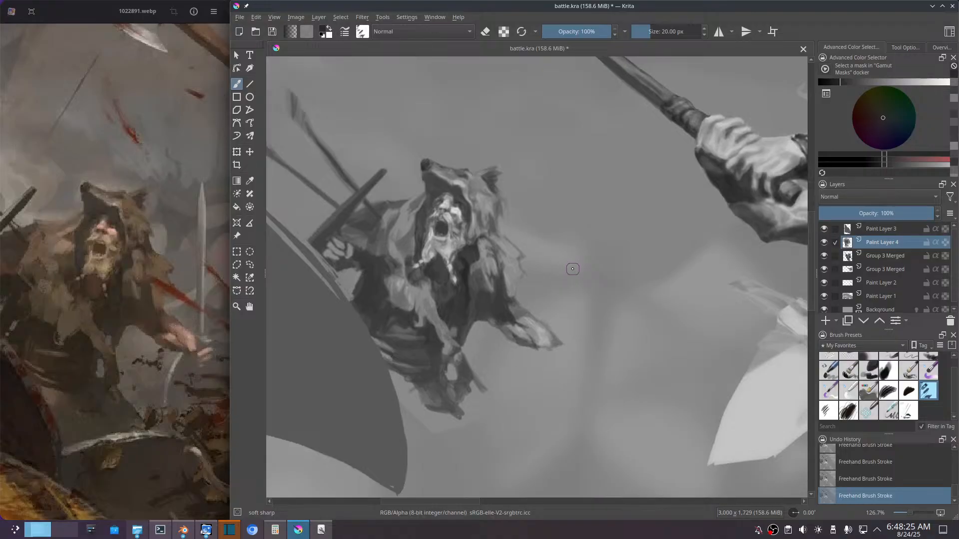
key(e)
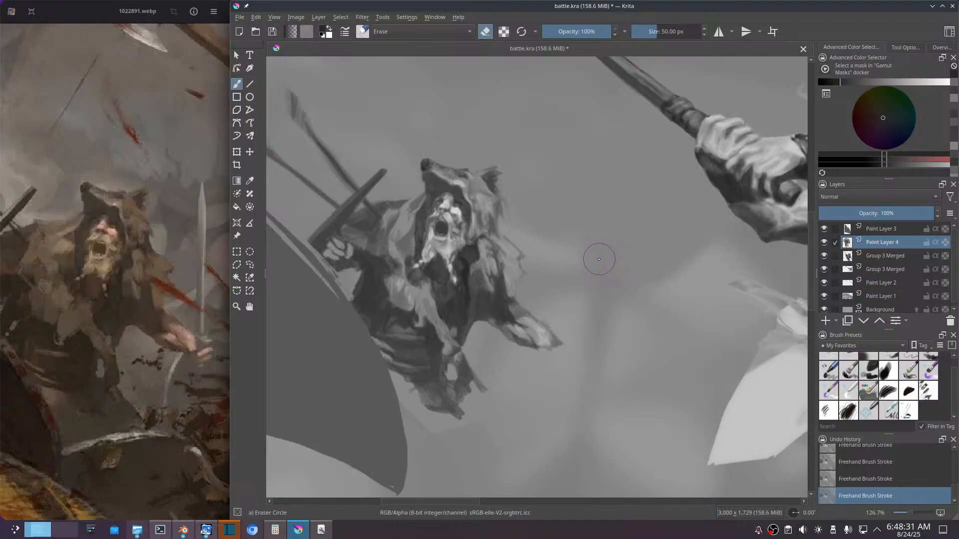
key(slash)
key(slash)
key(slash)
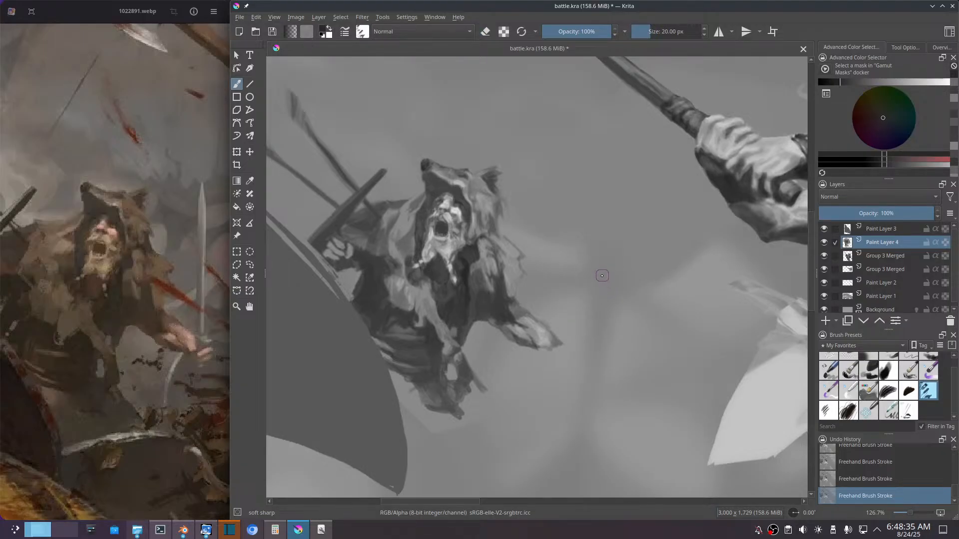
mouse_move(603, 280)
mouse_down()
mouse_move(602, 312)
mouse_move(610, 298)
mouse_move(634, 304)
mouse_move(625, 298)
mouse_up()
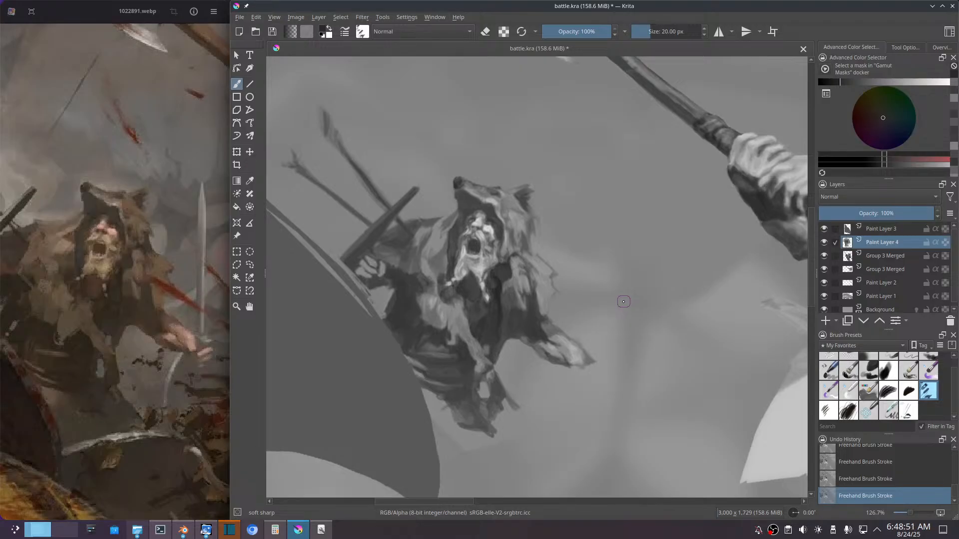
Step: Save the battle.kra painting, then capture a full-desktop screenshot with Spectacle, save it and close the screenshot window
key(ctrl)
key(ctrl+s)
key(Print)
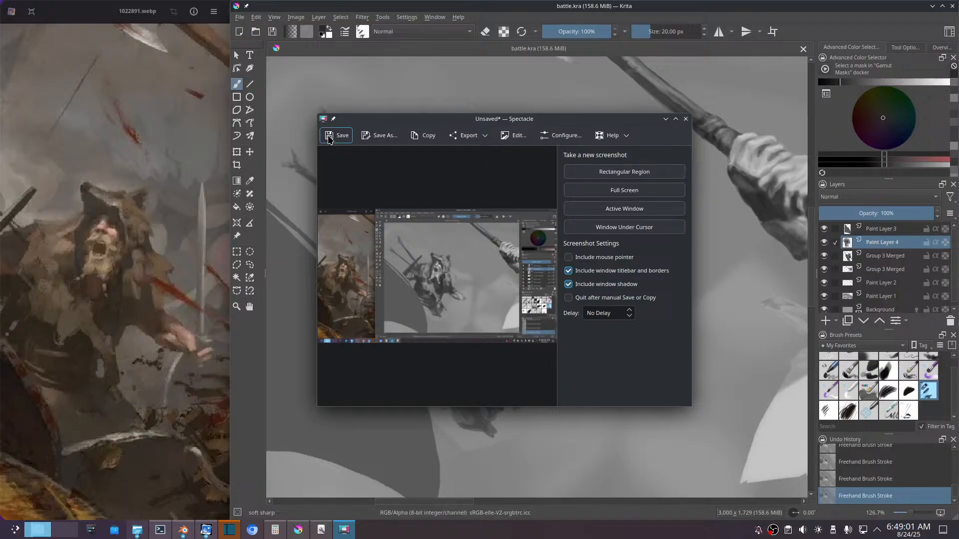
click(334, 135)
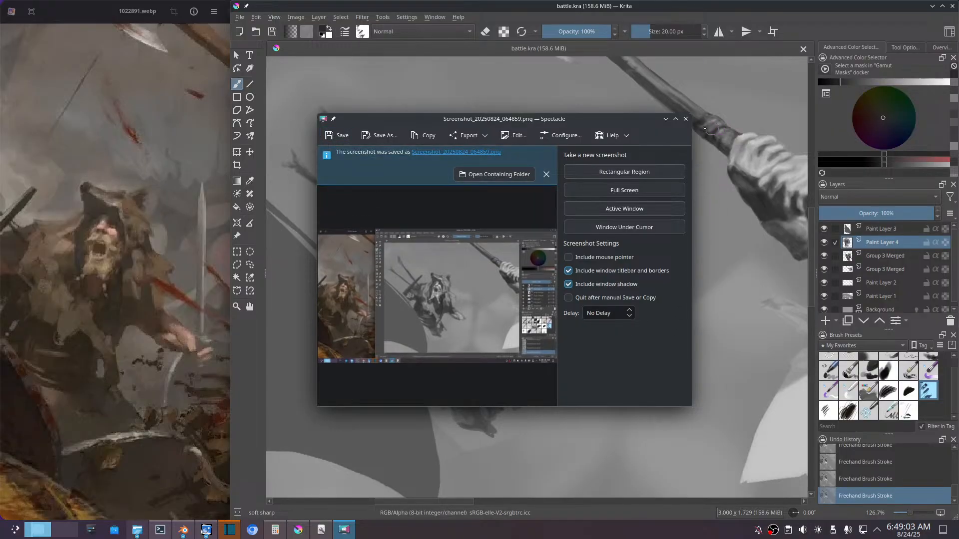
click(685, 120)
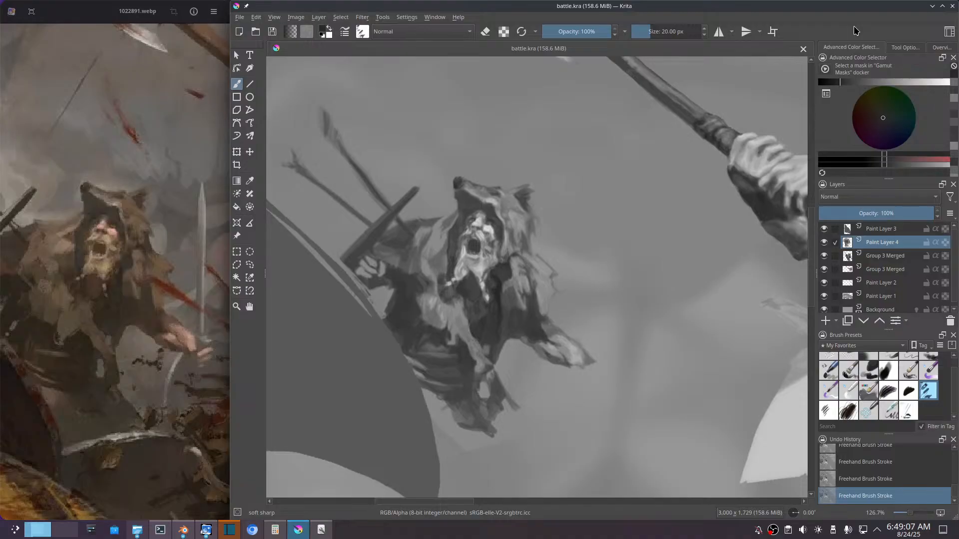
Step: Switch to OBS Studio and bring up its main window with the streaming controls
click(773, 532)
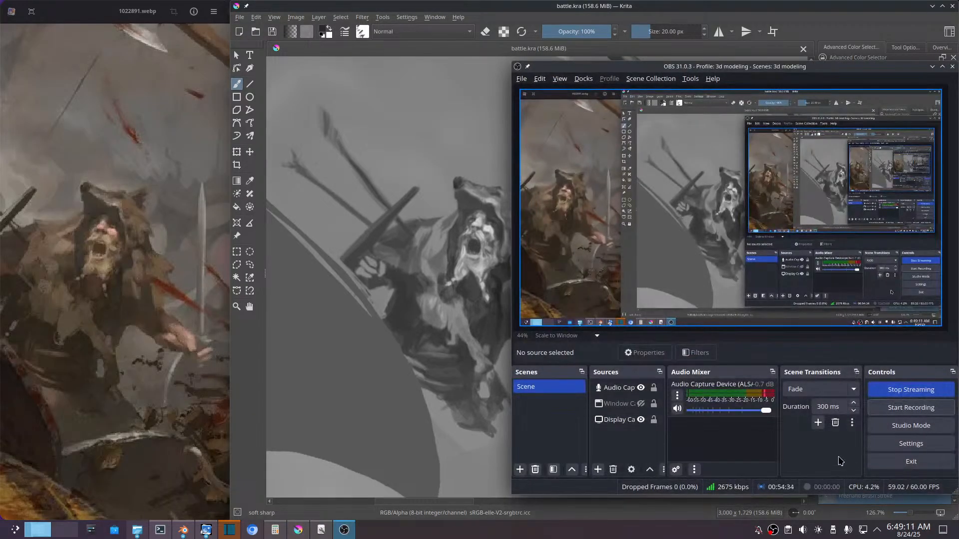